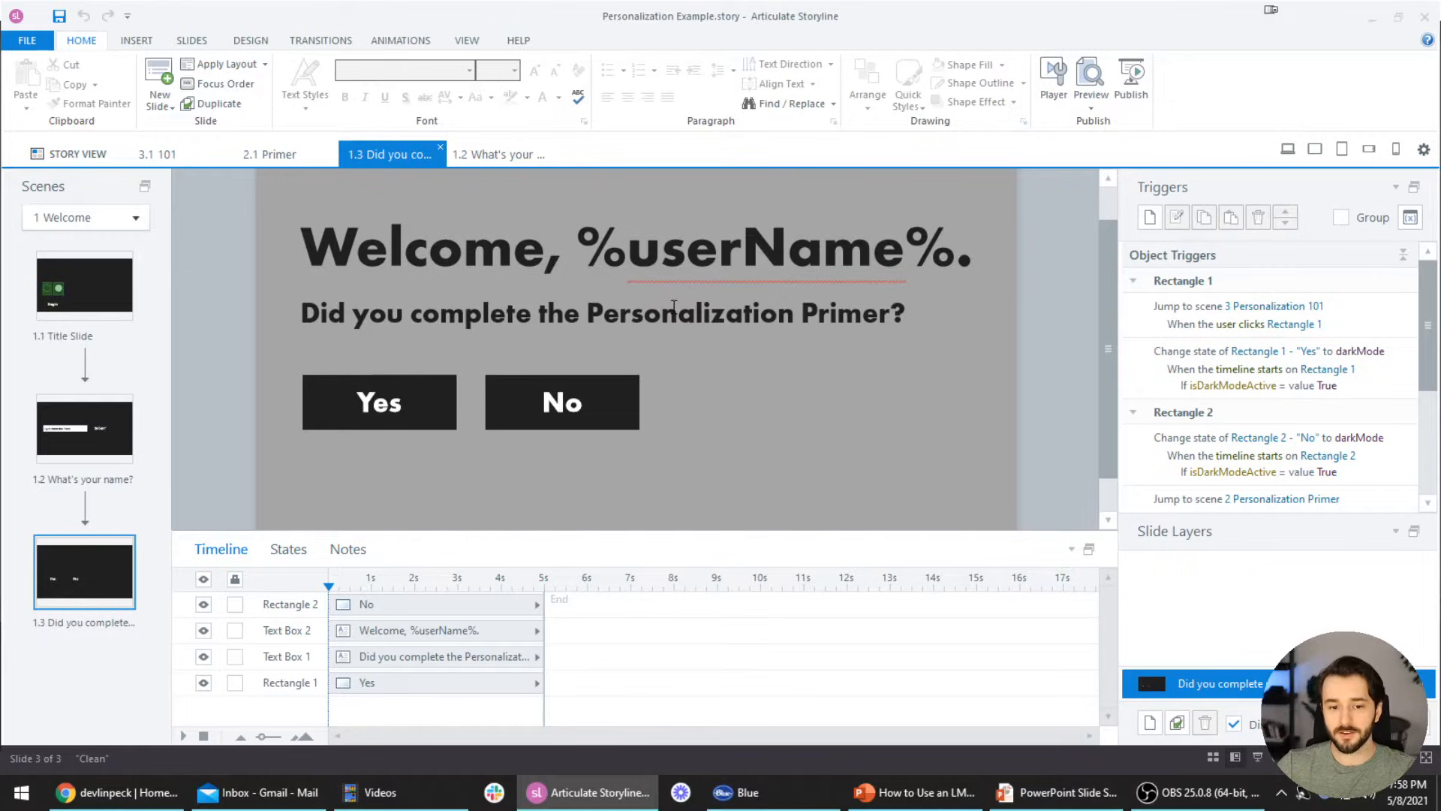
Paste into the slide's question text box and switch to the Story View scene map
{"action": "left_click", "coordinate": [659, 299]}
{"action": "key", "text": "ctrl+v"}
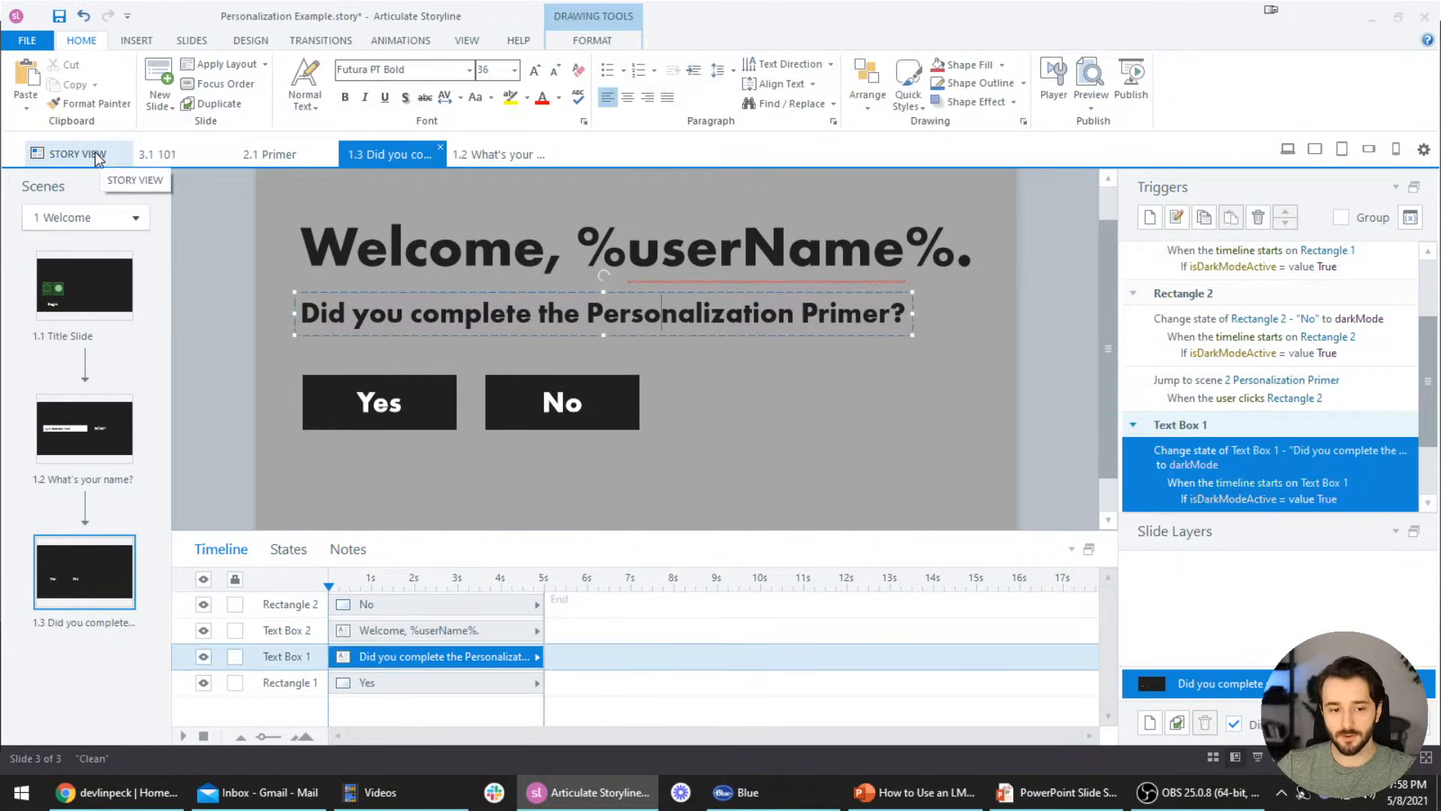
{"action": "left_click", "coordinate": [102, 156]}
{"action": "scroll", "coordinate": [646, 451], "scroll_direction": "down", "scroll_amount": 3}
{"action": "scroll", "coordinate": [662, 448], "scroll_direction": "down", "scroll_amount": 2}
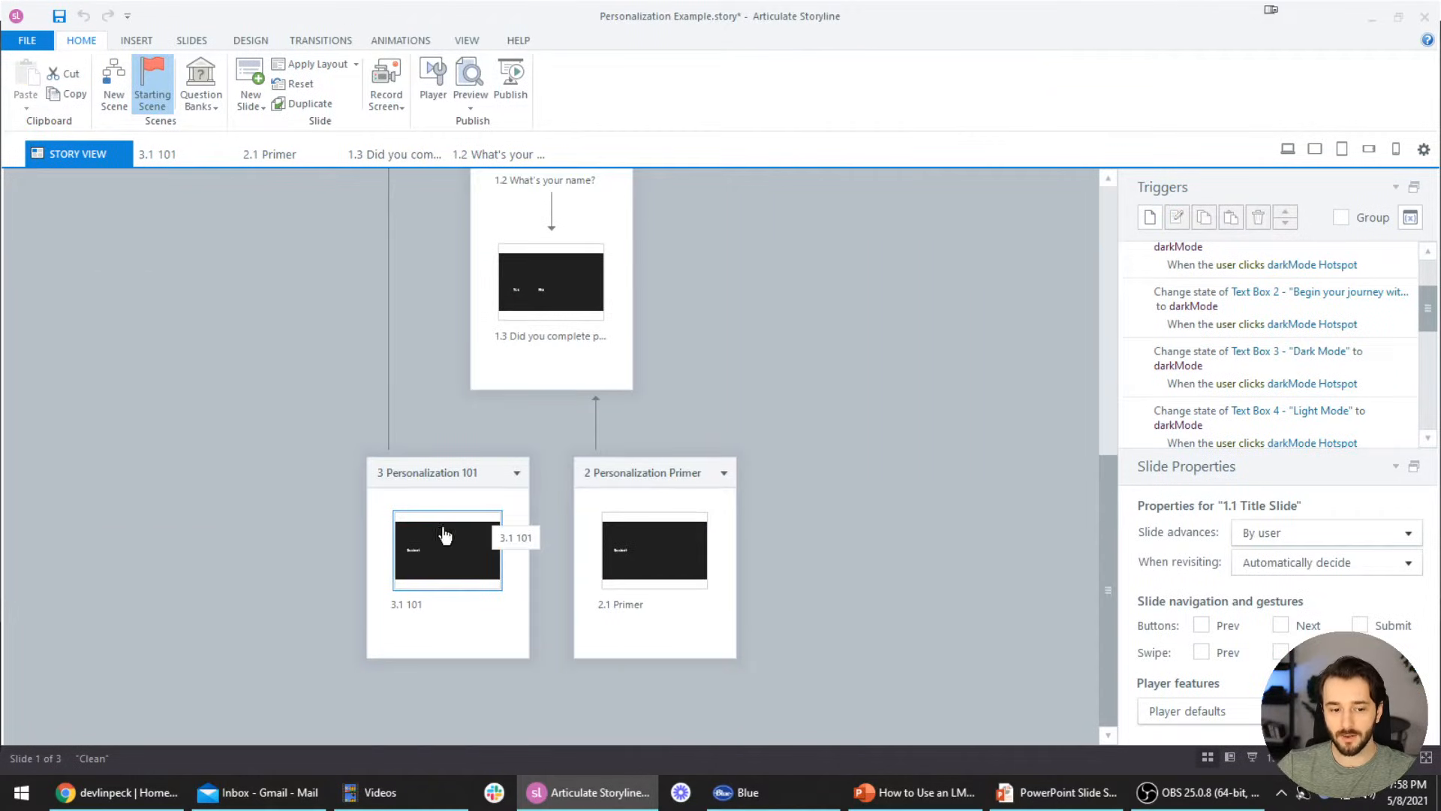
Inspect the triggers on slides 3.1 101 and 2.1 Primer, and bring up the Publish dialog
{"action": "left_click", "coordinate": [435, 551]}
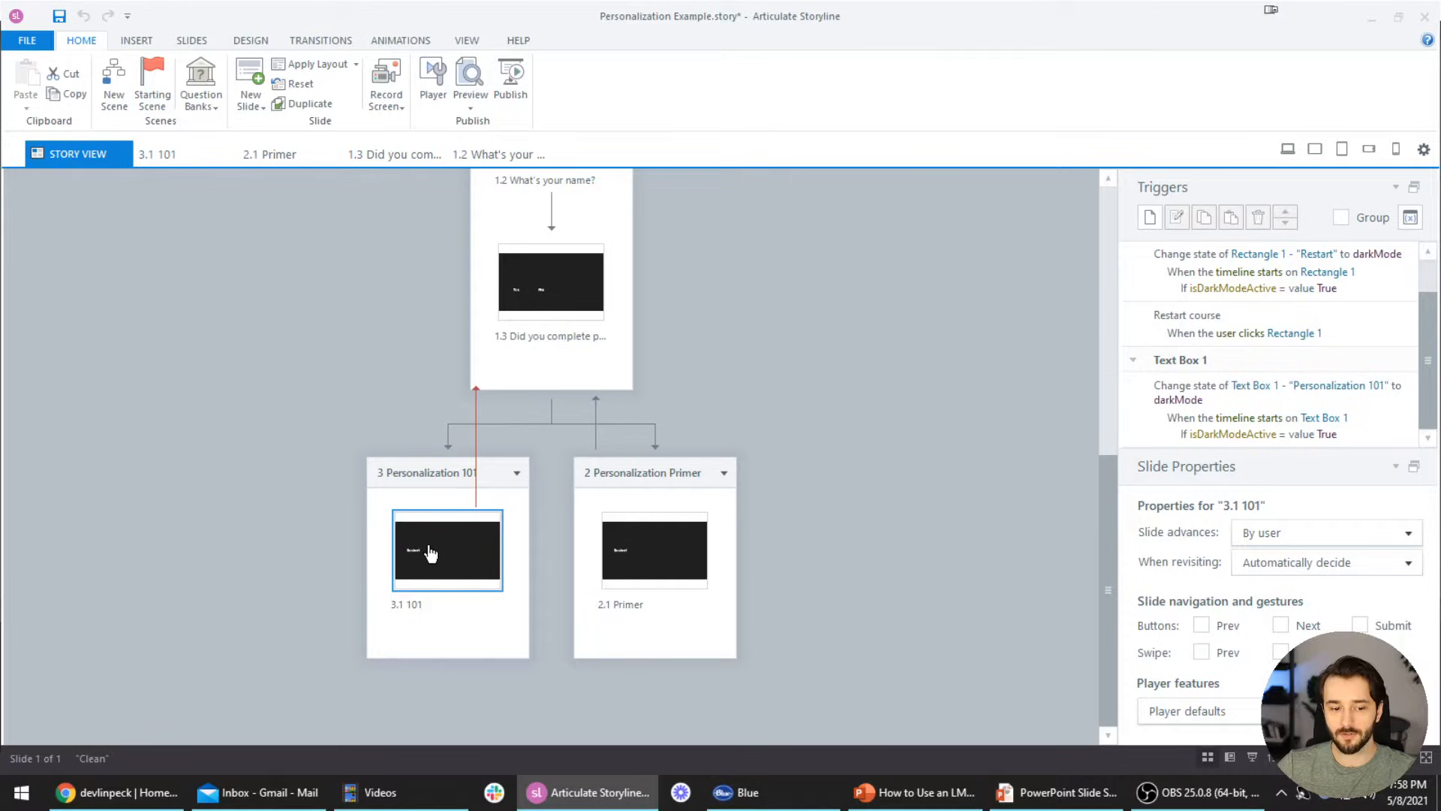
{"action": "left_click", "coordinate": [646, 551]}
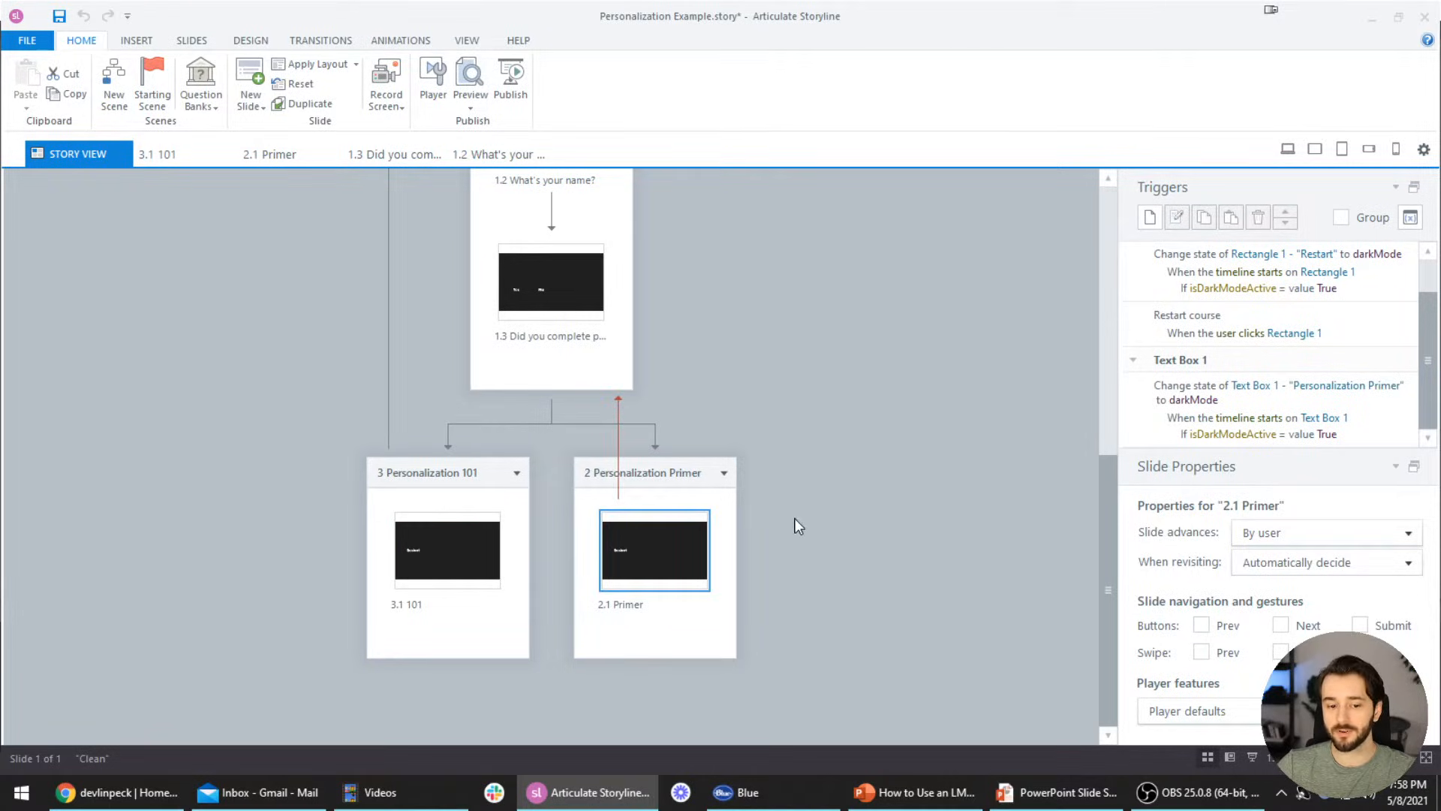
{"action": "left_click", "coordinate": [852, 516]}
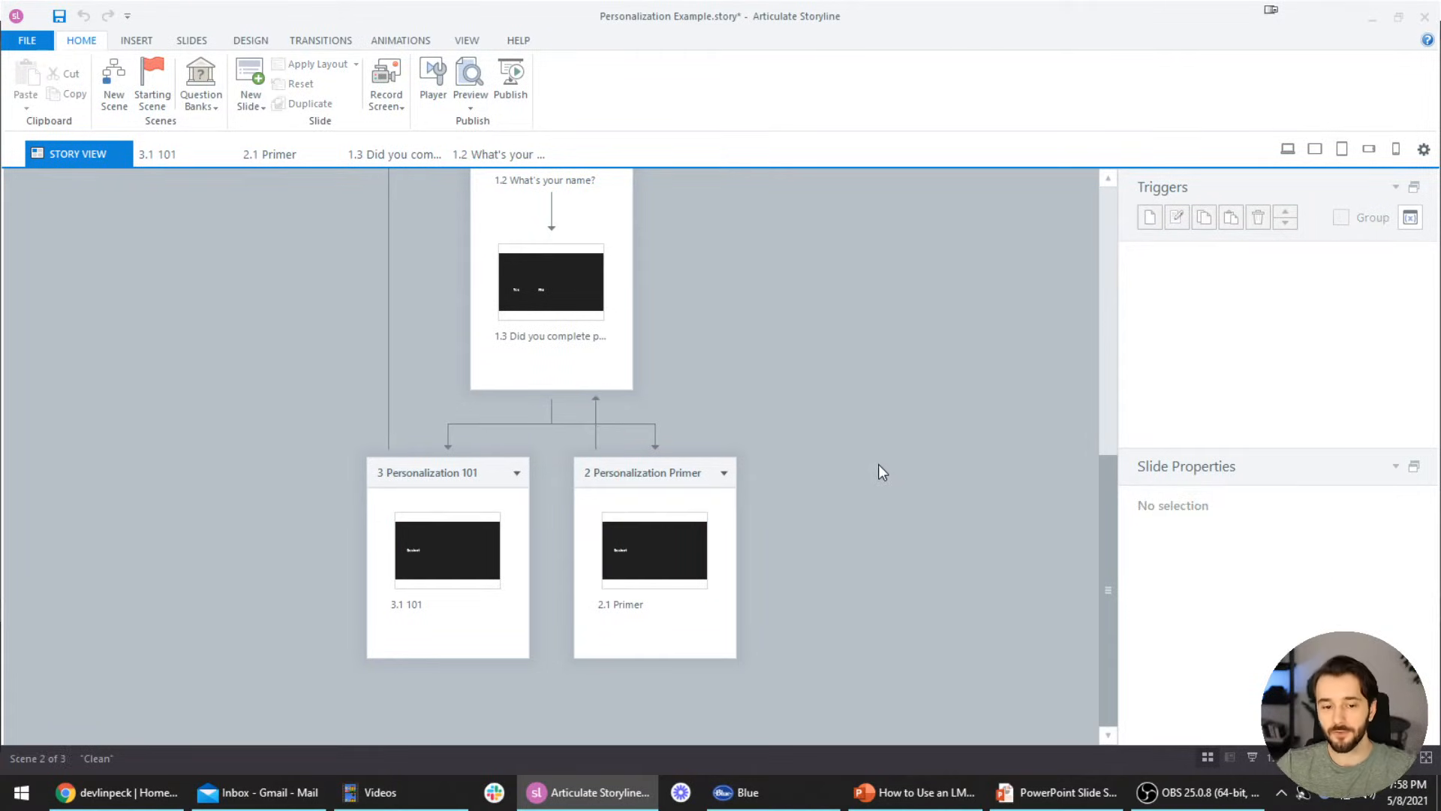
{"action": "scroll", "coordinate": [879, 465], "scroll_direction": "down", "scroll_amount": 3}
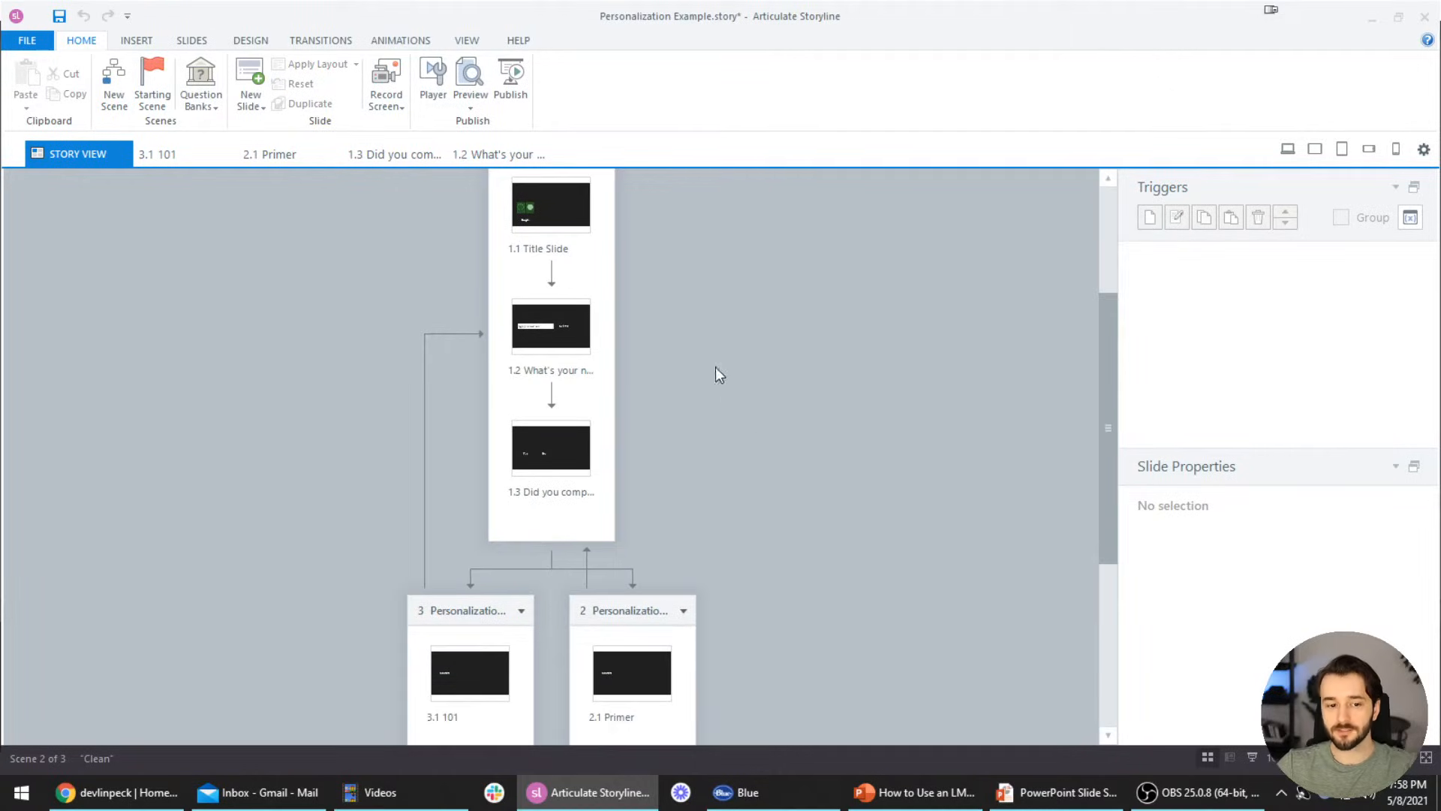
{"action": "left_click", "coordinate": [508, 98]}
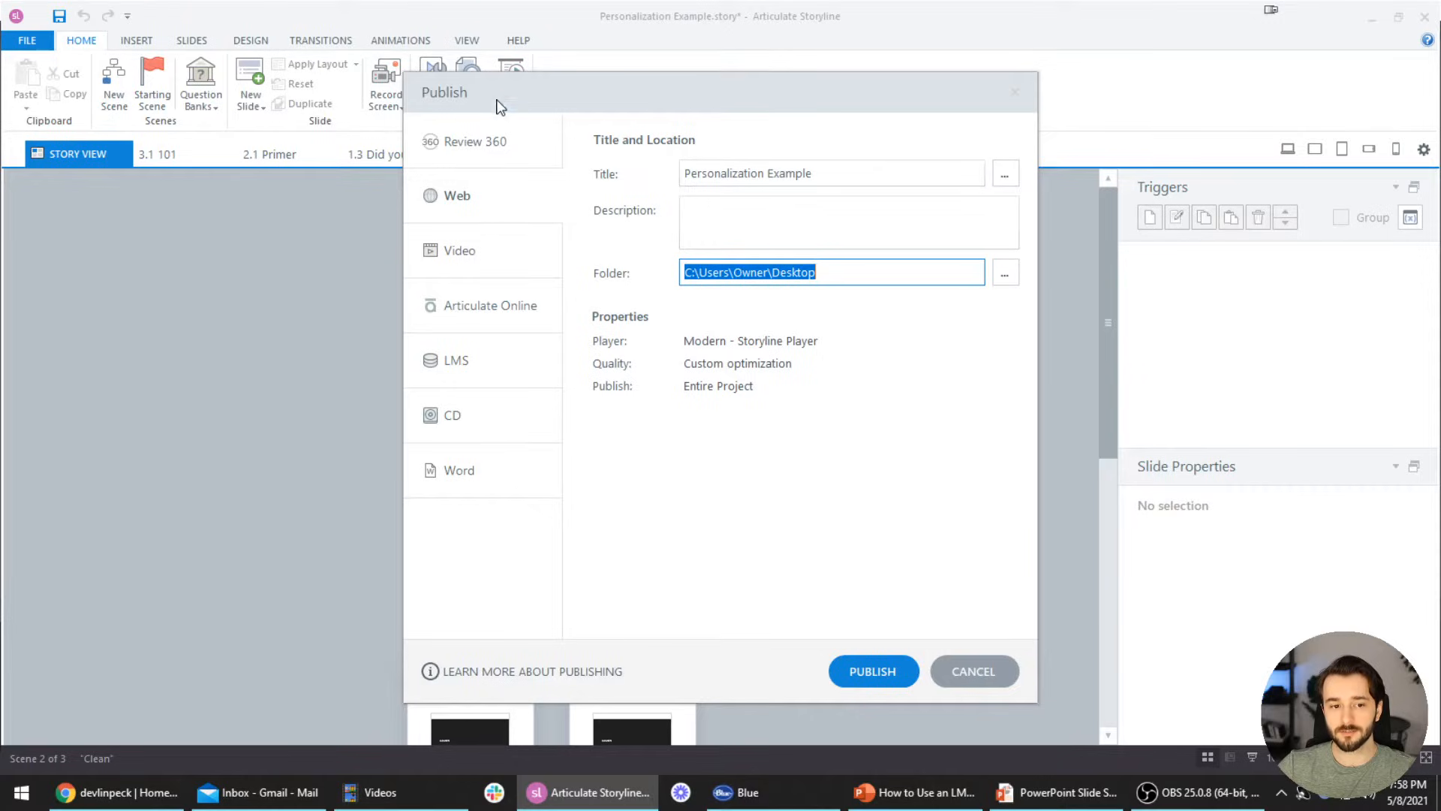
Switch the Publish dialog from Web to LMS output and open the Slides viewed tracking options
{"action": "left_click", "coordinate": [480, 149]}
{"action": "left_click", "coordinate": [479, 195]}
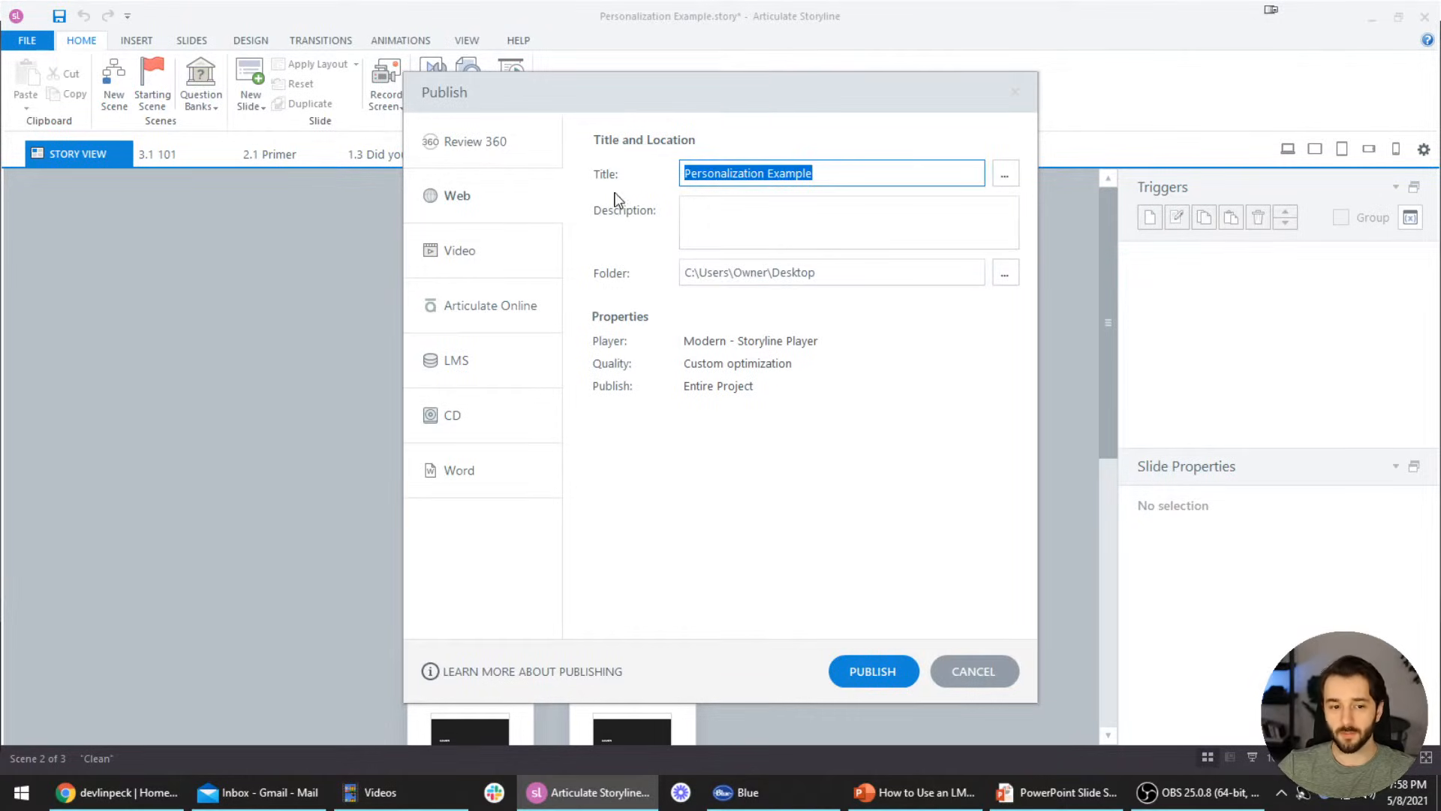
{"action": "left_click", "coordinate": [487, 378]}
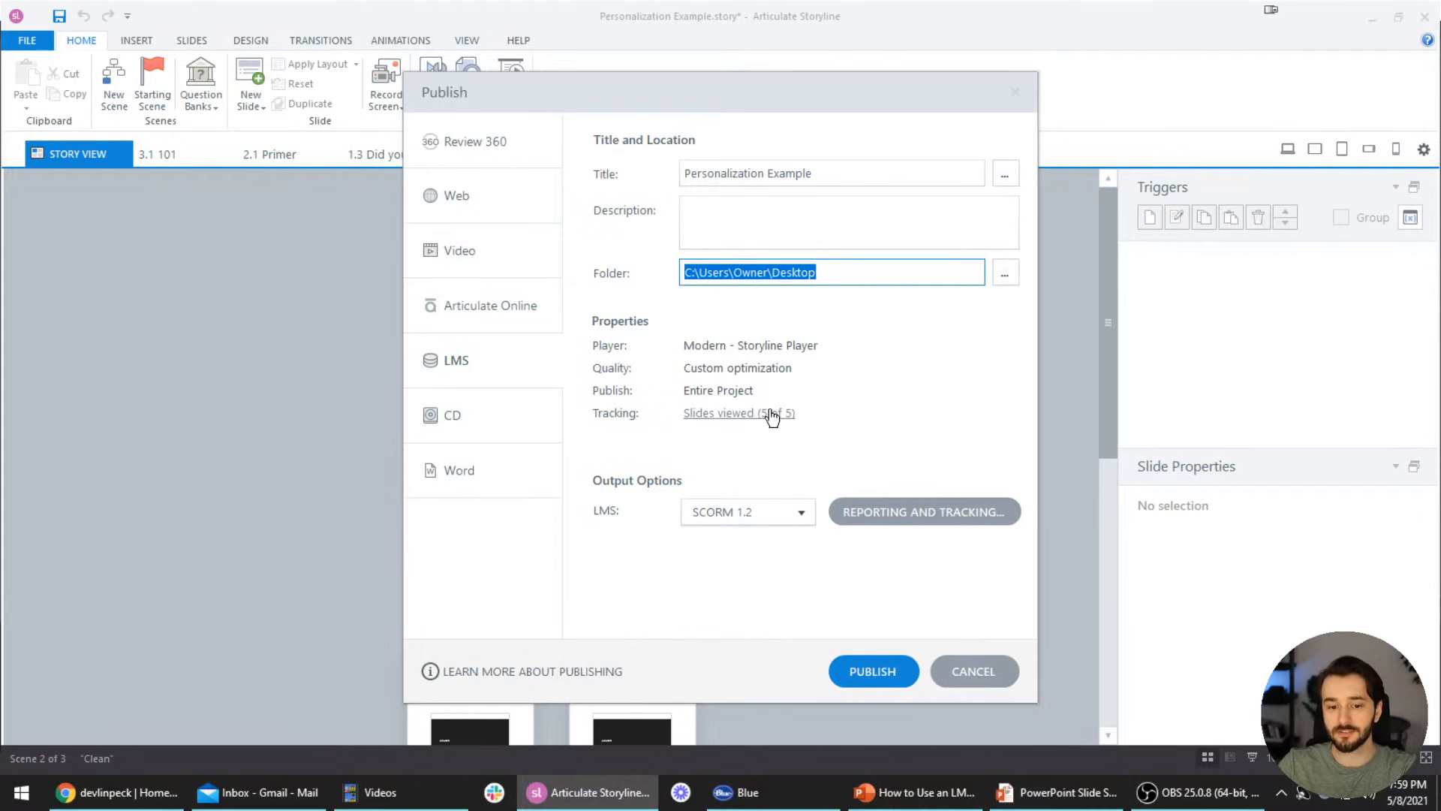
{"action": "left_click_drag", "start_coordinate": [764, 101], "coordinate": [1138, 60]}
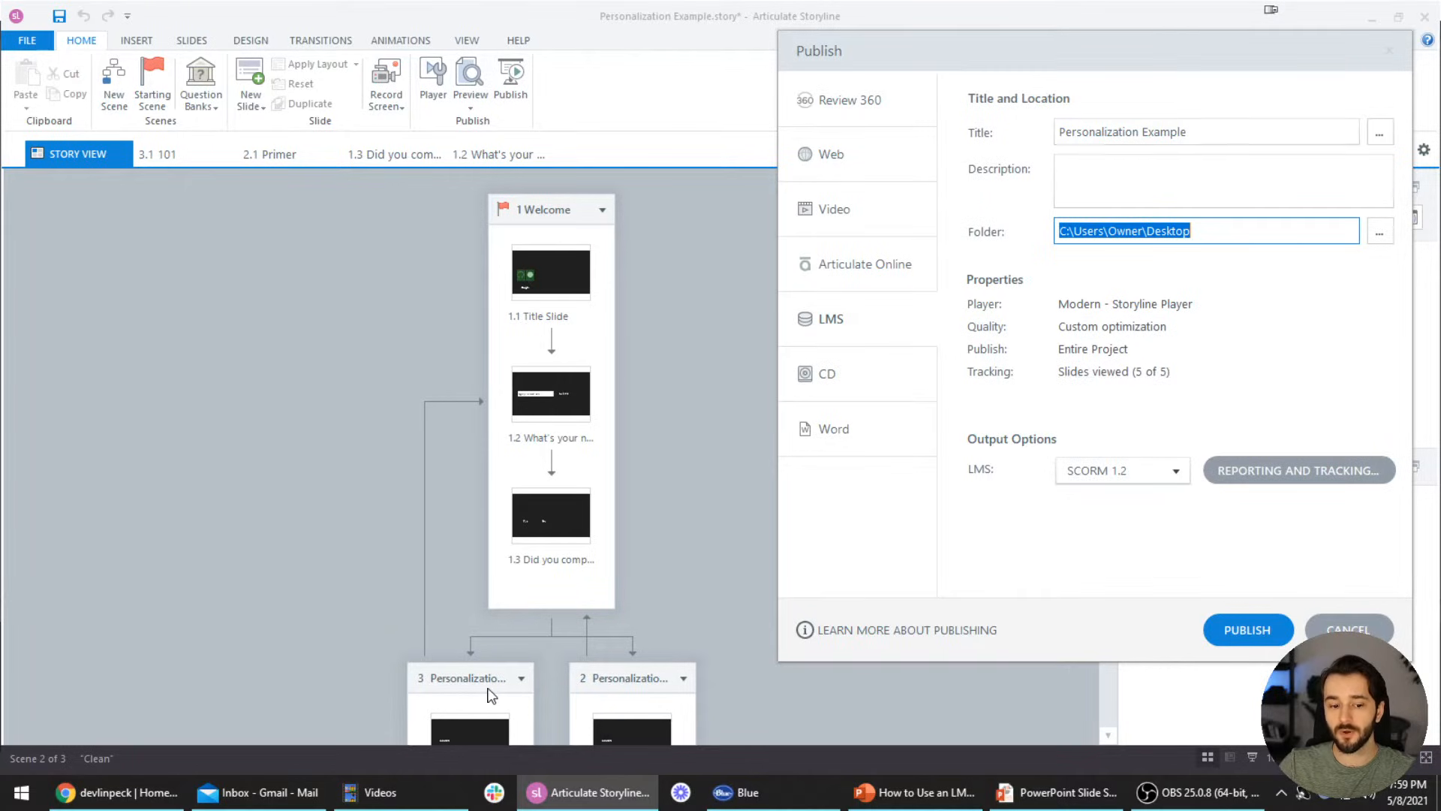
{"action": "left_click_drag", "start_coordinate": [950, 42], "coordinate": [734, 62]}
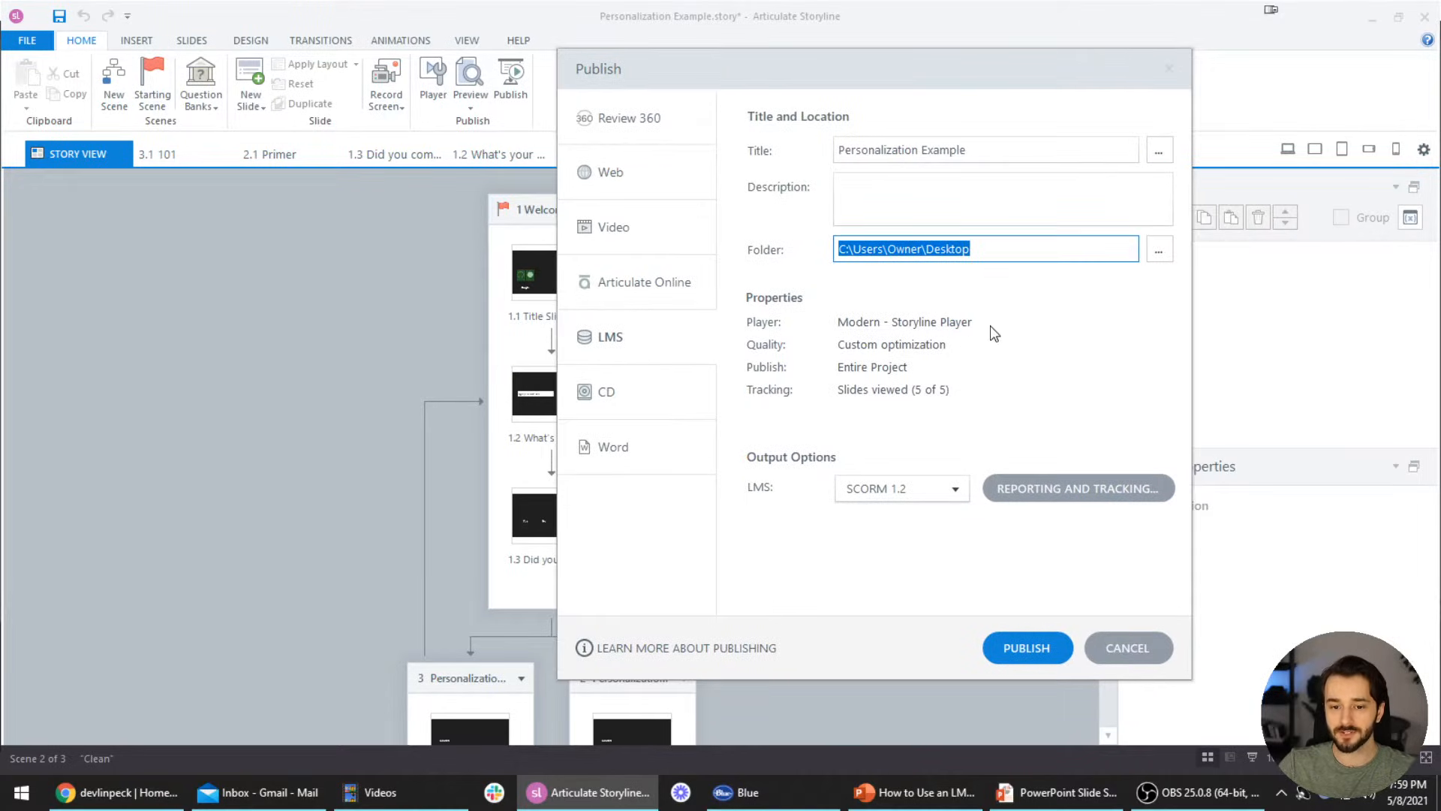
{"action": "left_click", "coordinate": [916, 389]}
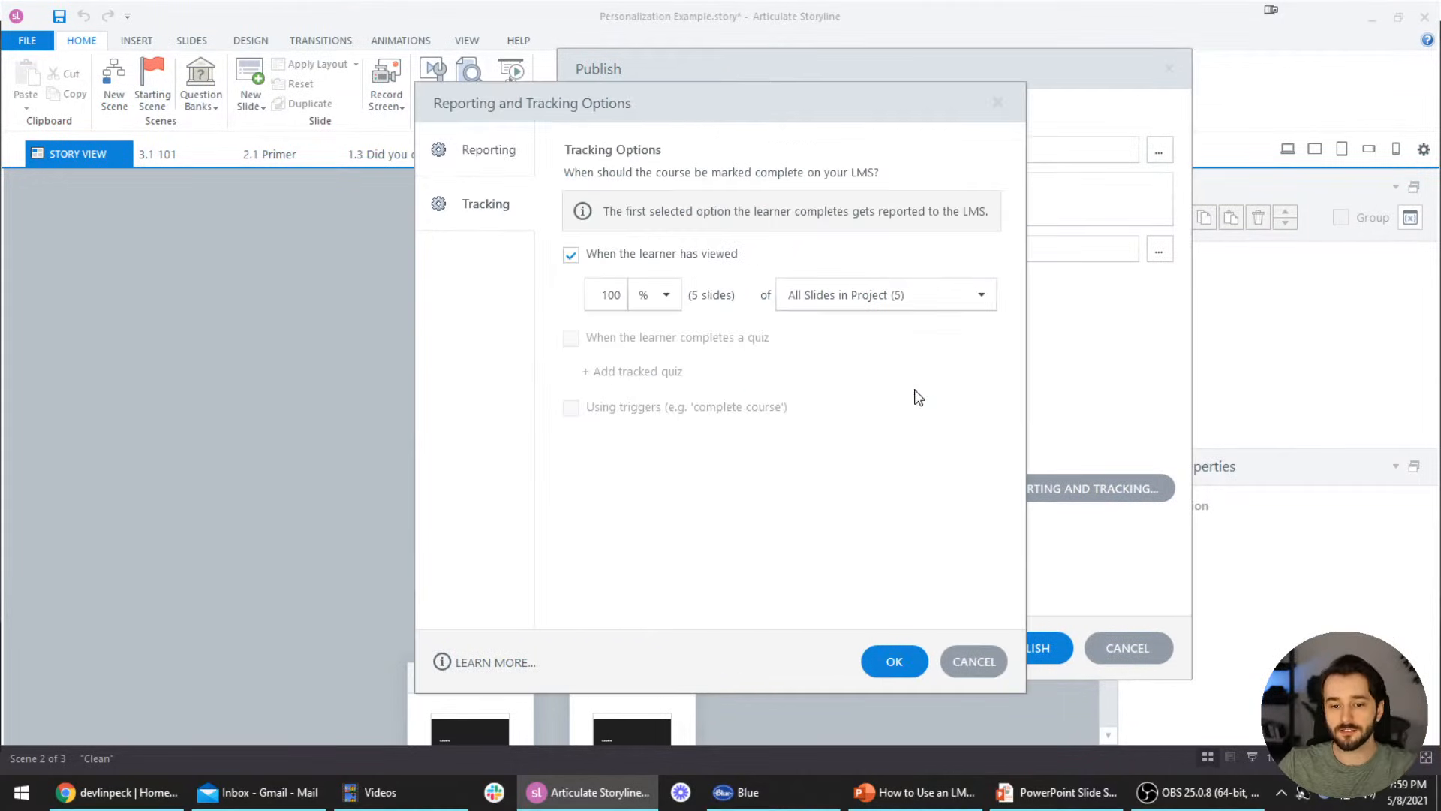
Set completion tracking to 4 slides viewed instead of a percentage
{"action": "left_click", "coordinate": [667, 295]}
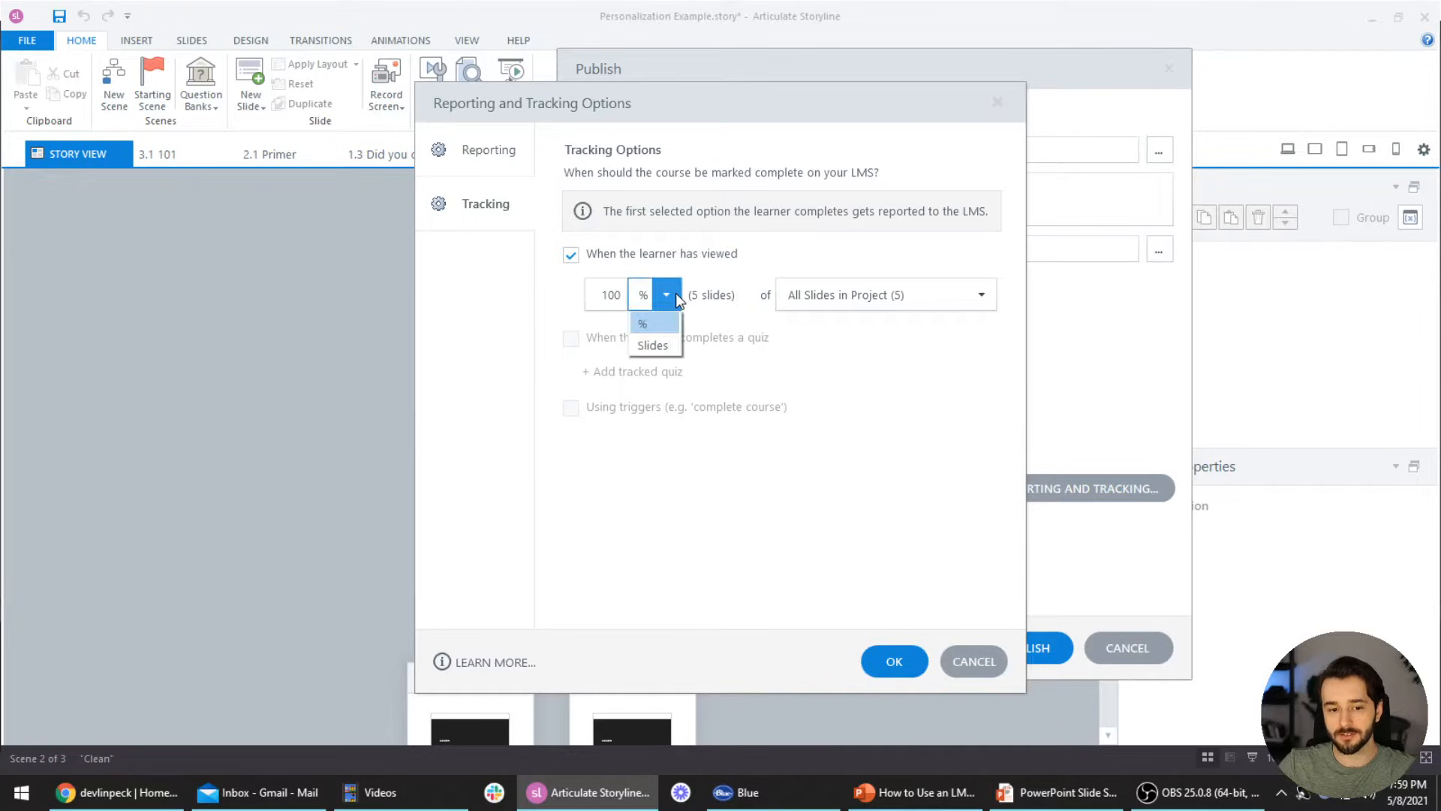
{"action": "left_click", "coordinate": [655, 350]}
{"action": "double_click", "coordinate": [619, 304]}
{"action": "type", "text": "4"}
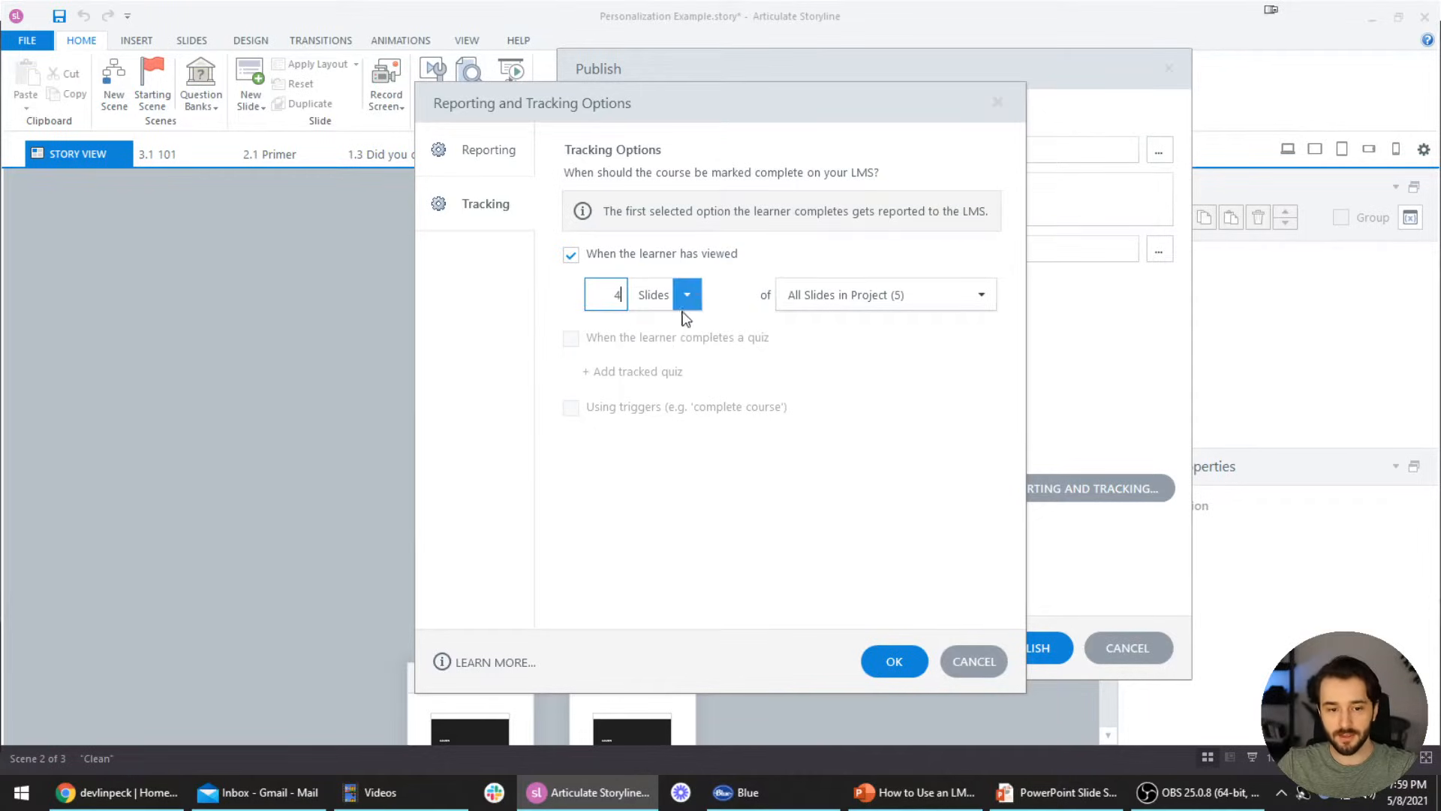
{"action": "left_click", "coordinate": [726, 253]}
{"action": "left_click", "coordinate": [638, 255]}
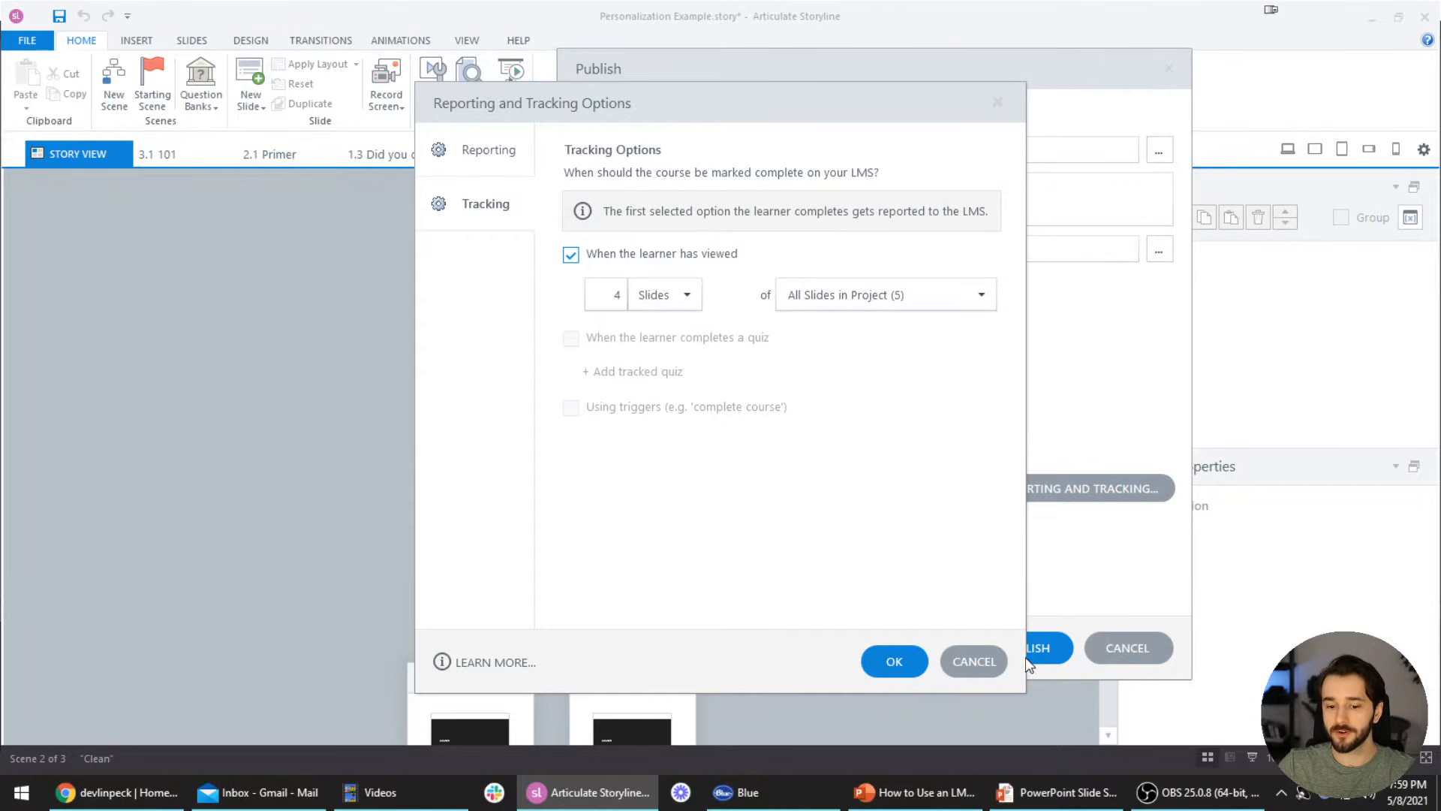
Cancel the tracking and publish dialogs, and open slide 3.1 101 for editing
{"action": "left_click", "coordinate": [982, 666]}
{"action": "left_click", "coordinate": [1097, 644]}
{"action": "double_click", "coordinate": [450, 548]}
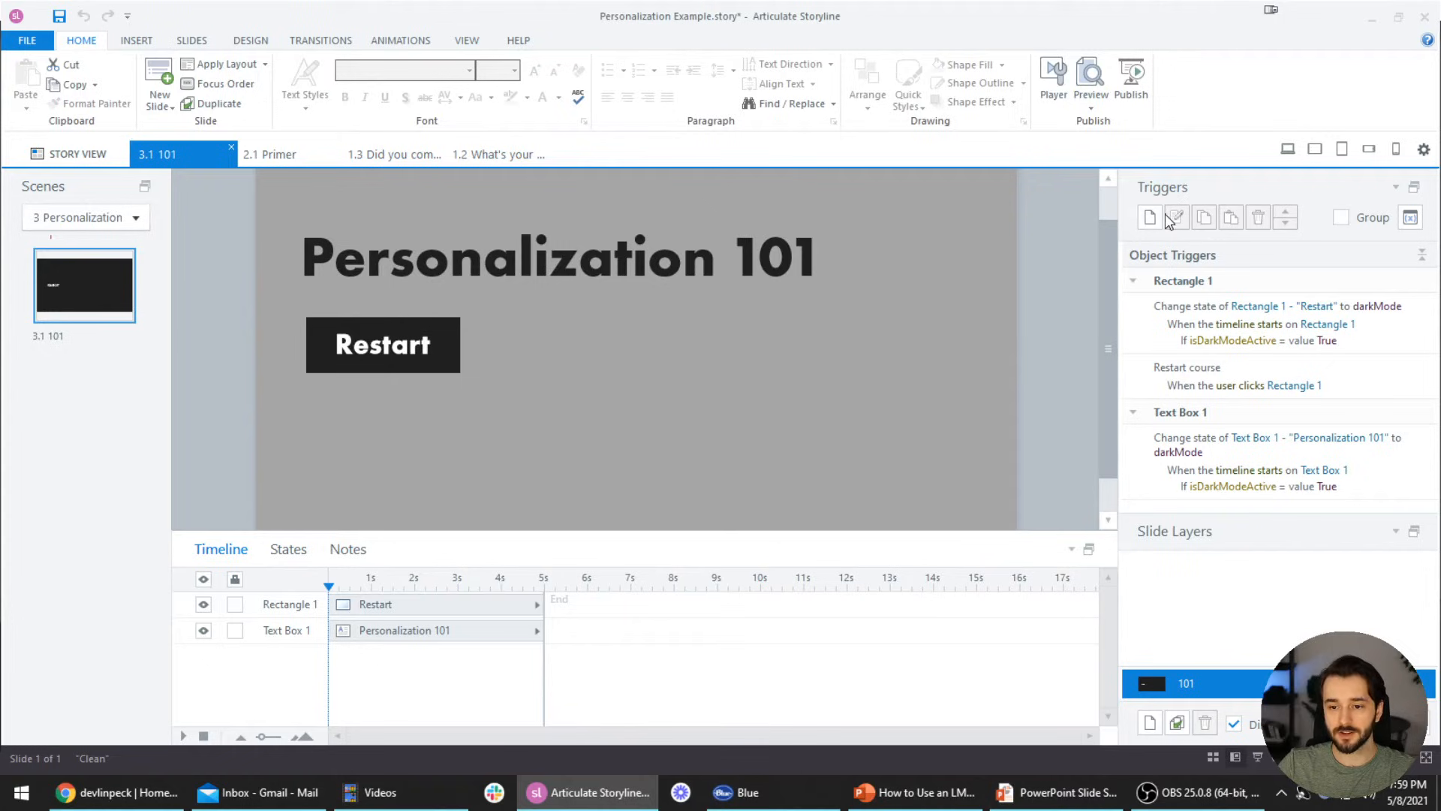
Add a Complete course trigger to slide 3.1 101, then open slide 2.1 Primer
{"action": "left_click", "coordinate": [1149, 217]}
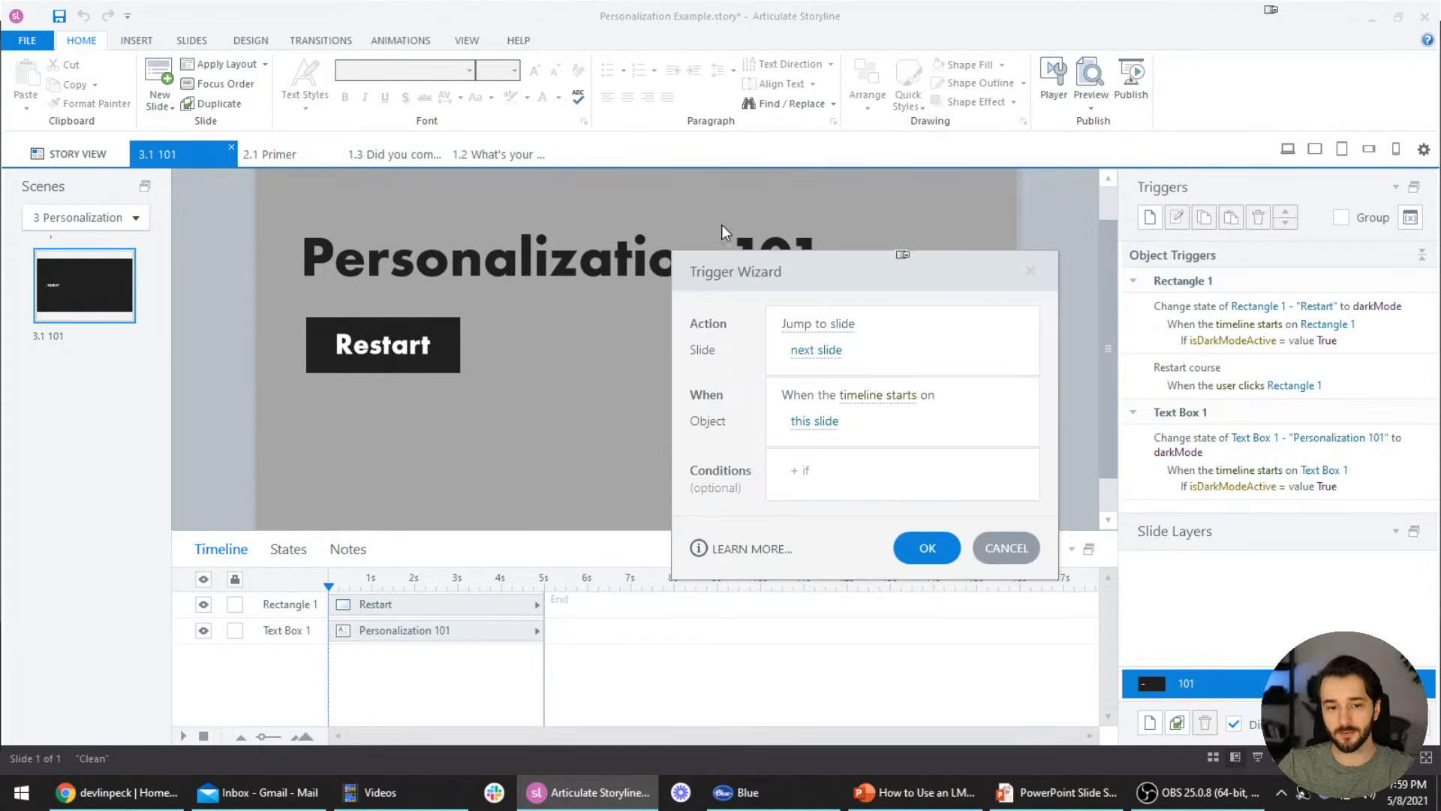
{"action": "left_click", "coordinate": [843, 332]}
{"action": "type", "text": "complete"}
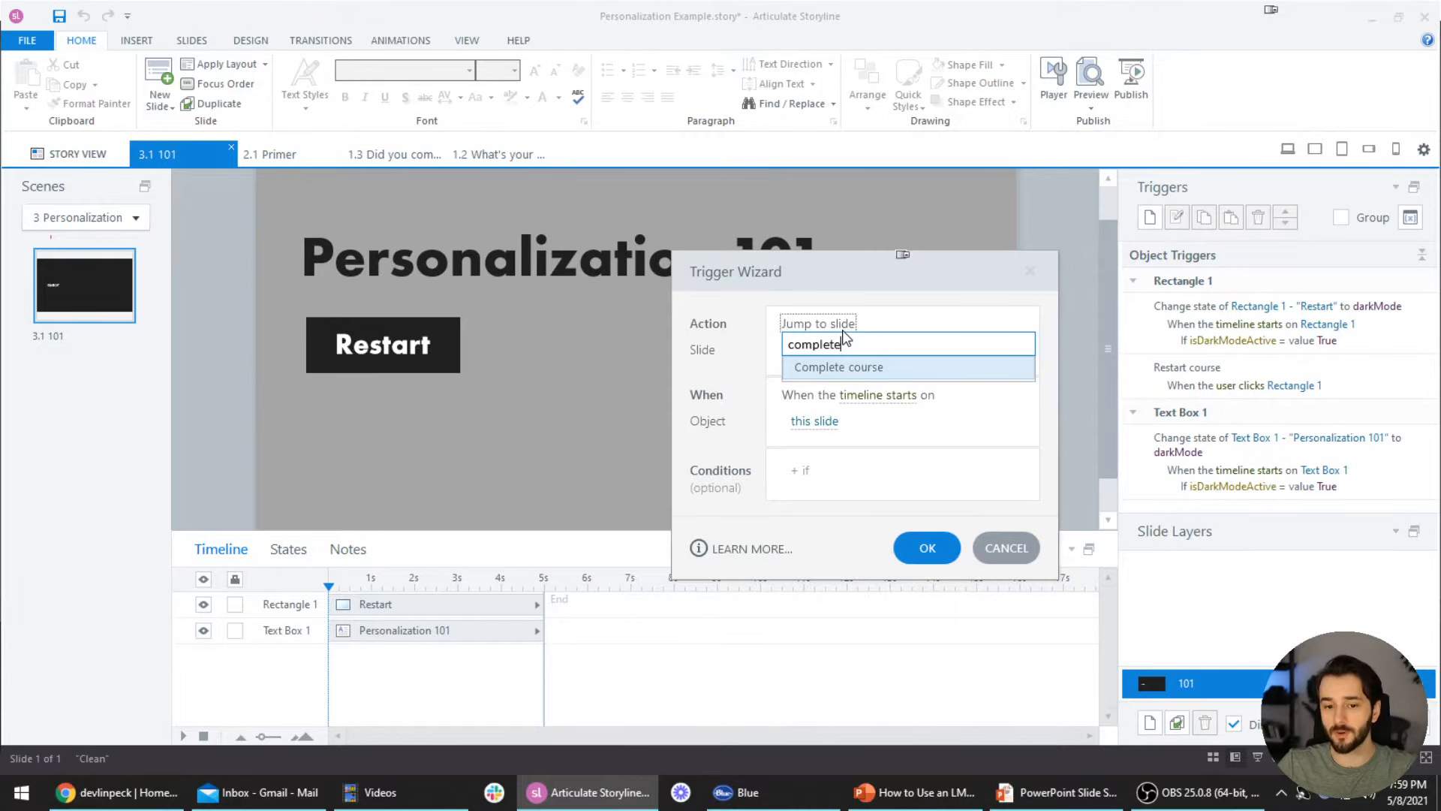
{"action": "left_click", "coordinate": [871, 370]}
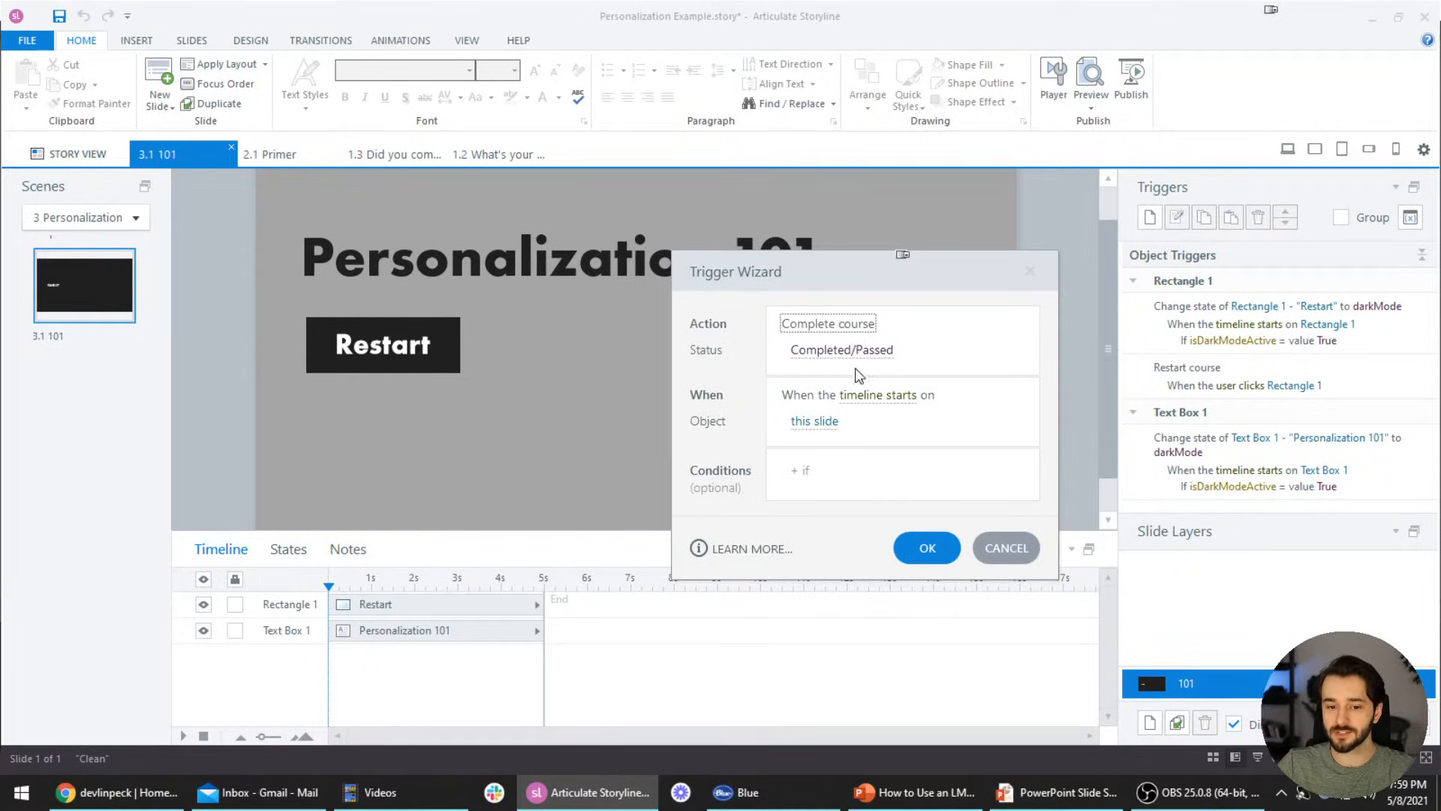
{"action": "left_click", "coordinate": [928, 548]}
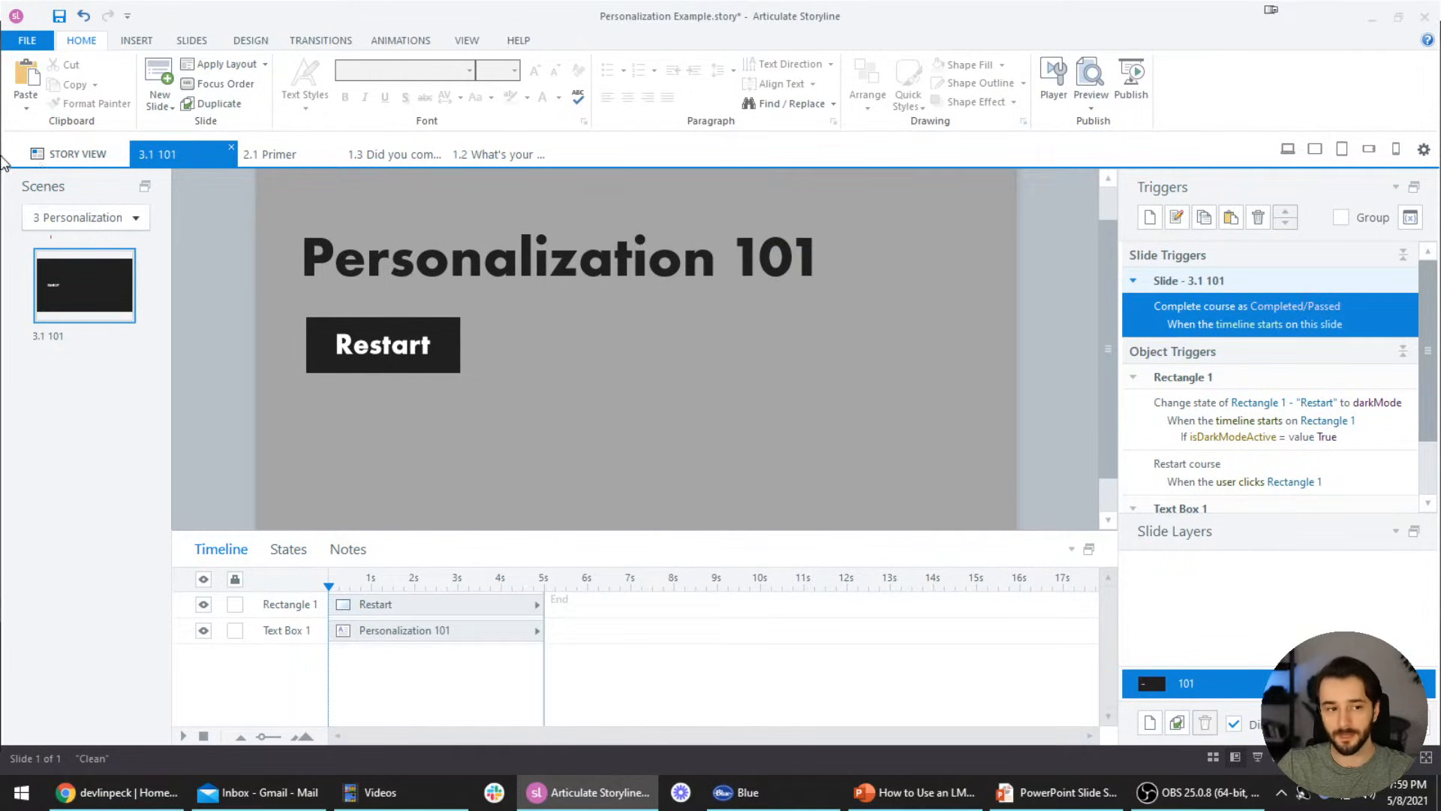
{"action": "left_click", "coordinate": [71, 154]}
{"action": "double_click", "coordinate": [643, 582]}
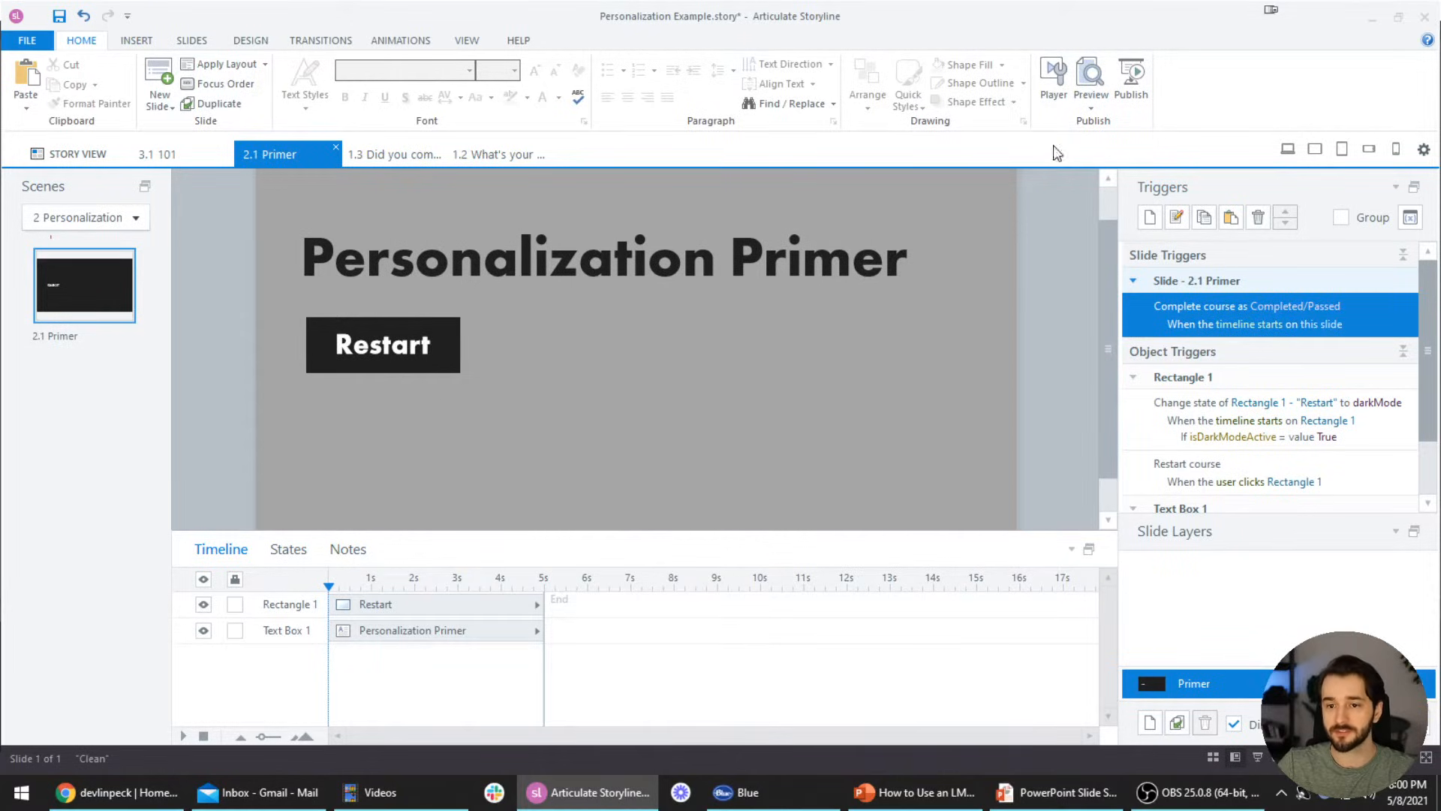
Publish for LMS and list the standards: SCORM 1.2, SCORM 2004, AICC, Tin Can API, cmi5
{"action": "left_click", "coordinate": [1137, 83]}
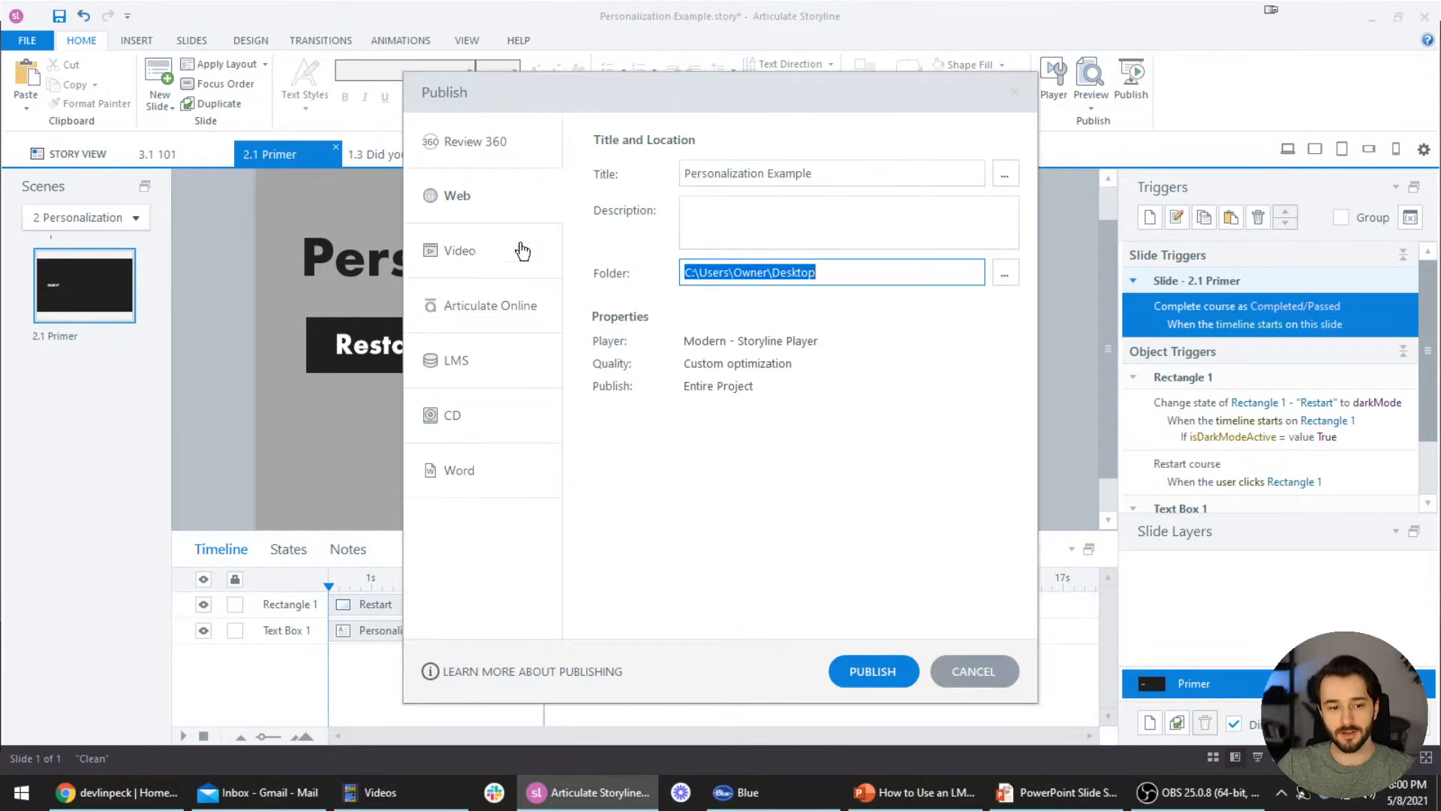
{"action": "left_click", "coordinate": [471, 363]}
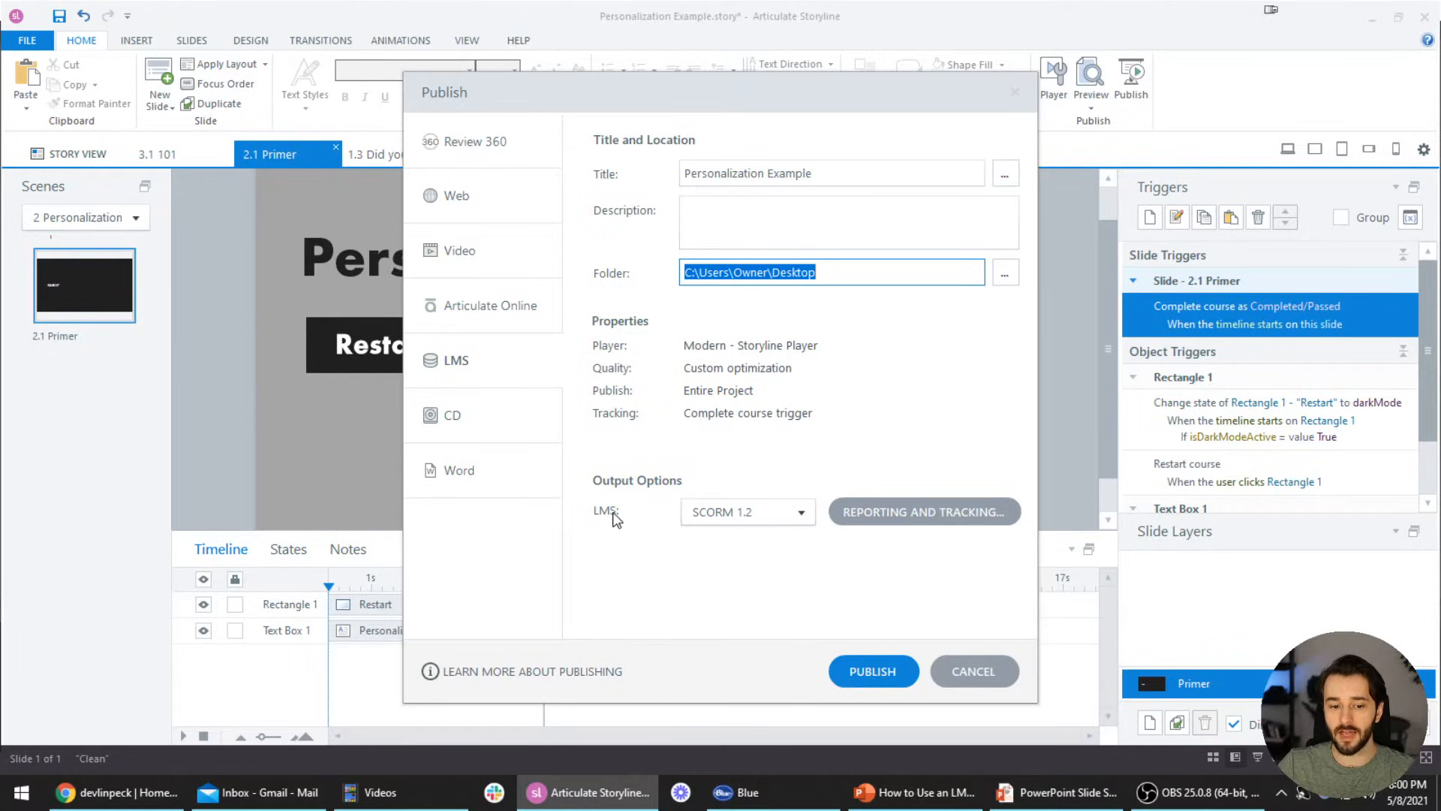
{"action": "left_click", "coordinate": [732, 511]}
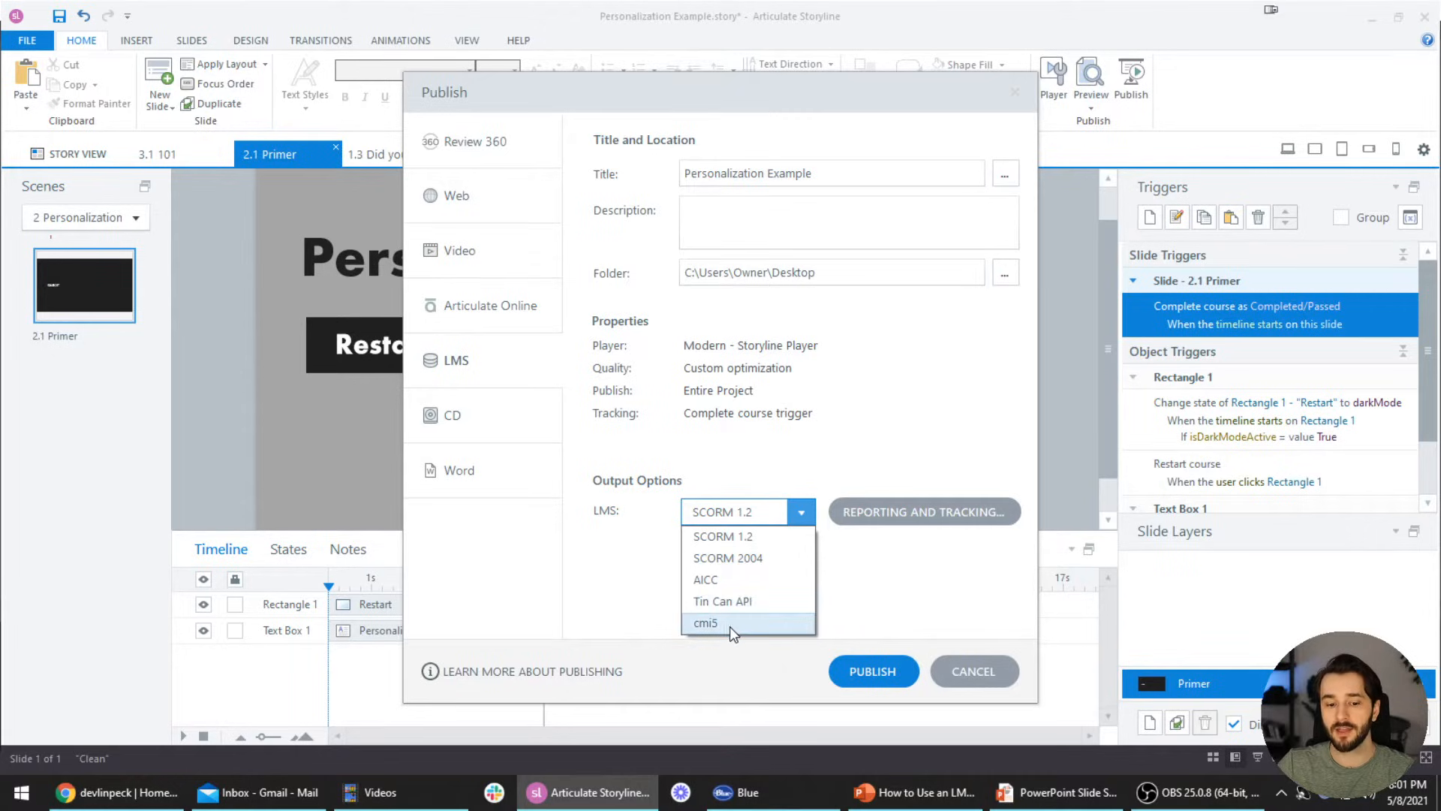
Keep SCORM 1.2, check the title and description fields, and publish the Personalization Example package
{"action": "left_click", "coordinate": [769, 539]}
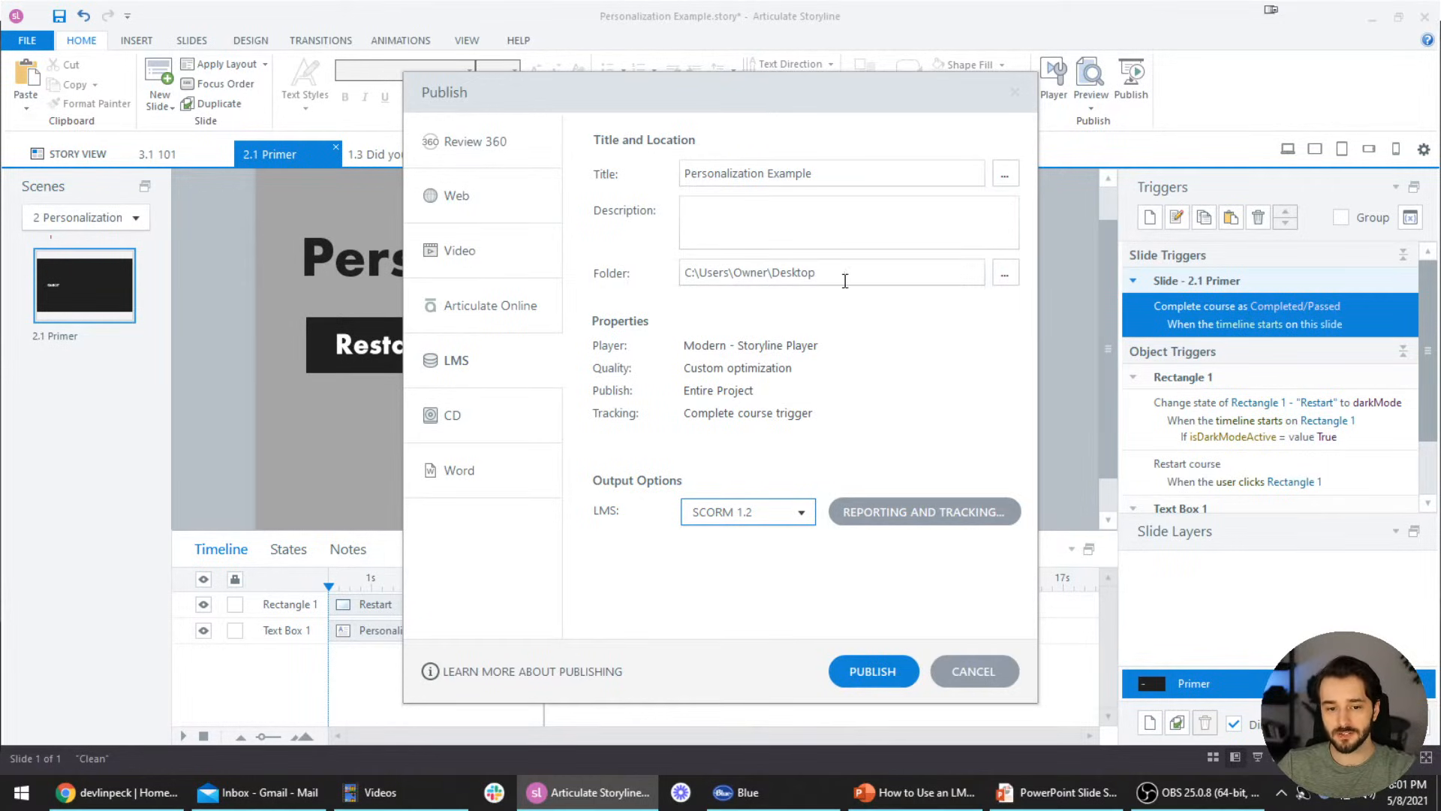
{"action": "left_click", "coordinate": [830, 172]}
{"action": "left_click", "coordinate": [807, 207]}
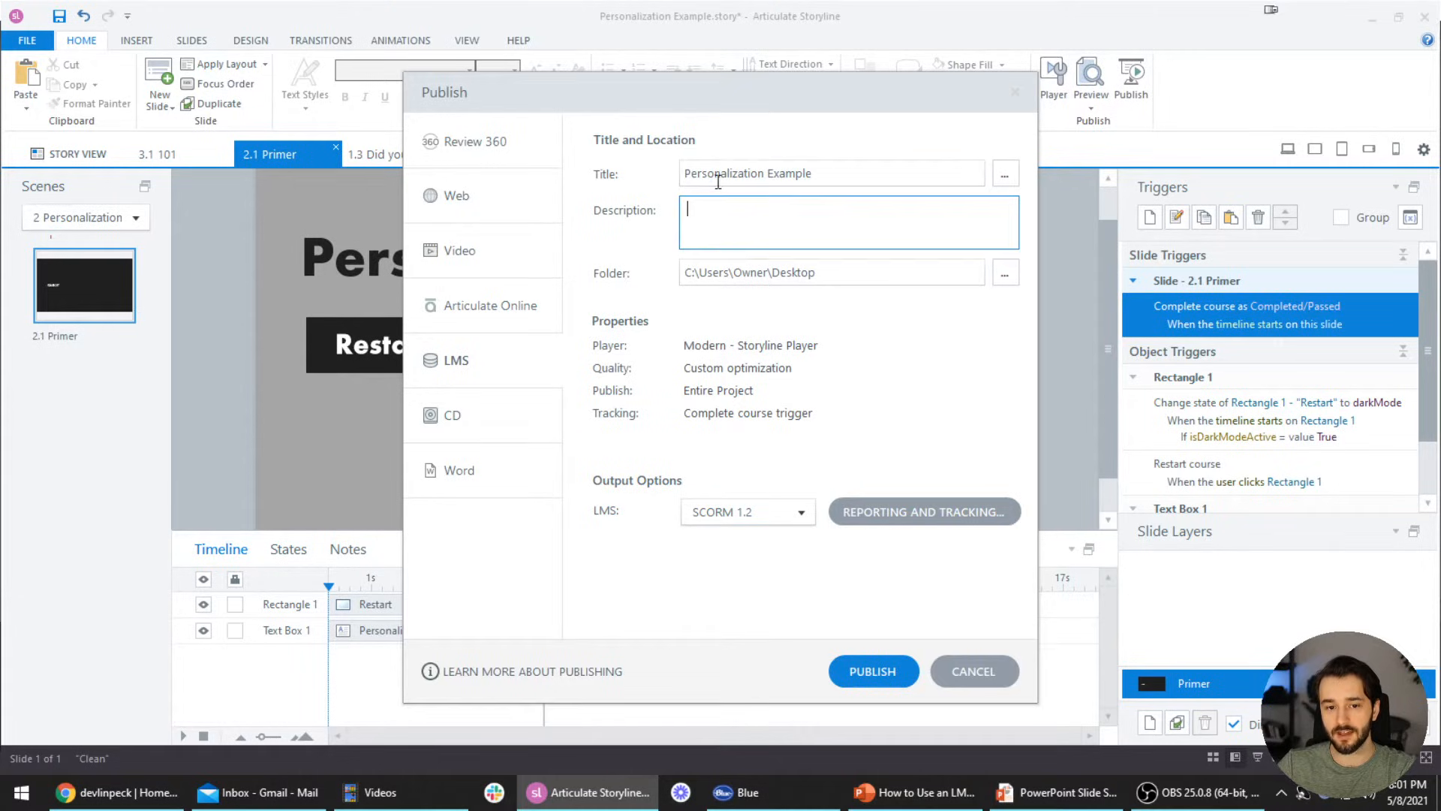
{"action": "left_click", "coordinate": [879, 662]}
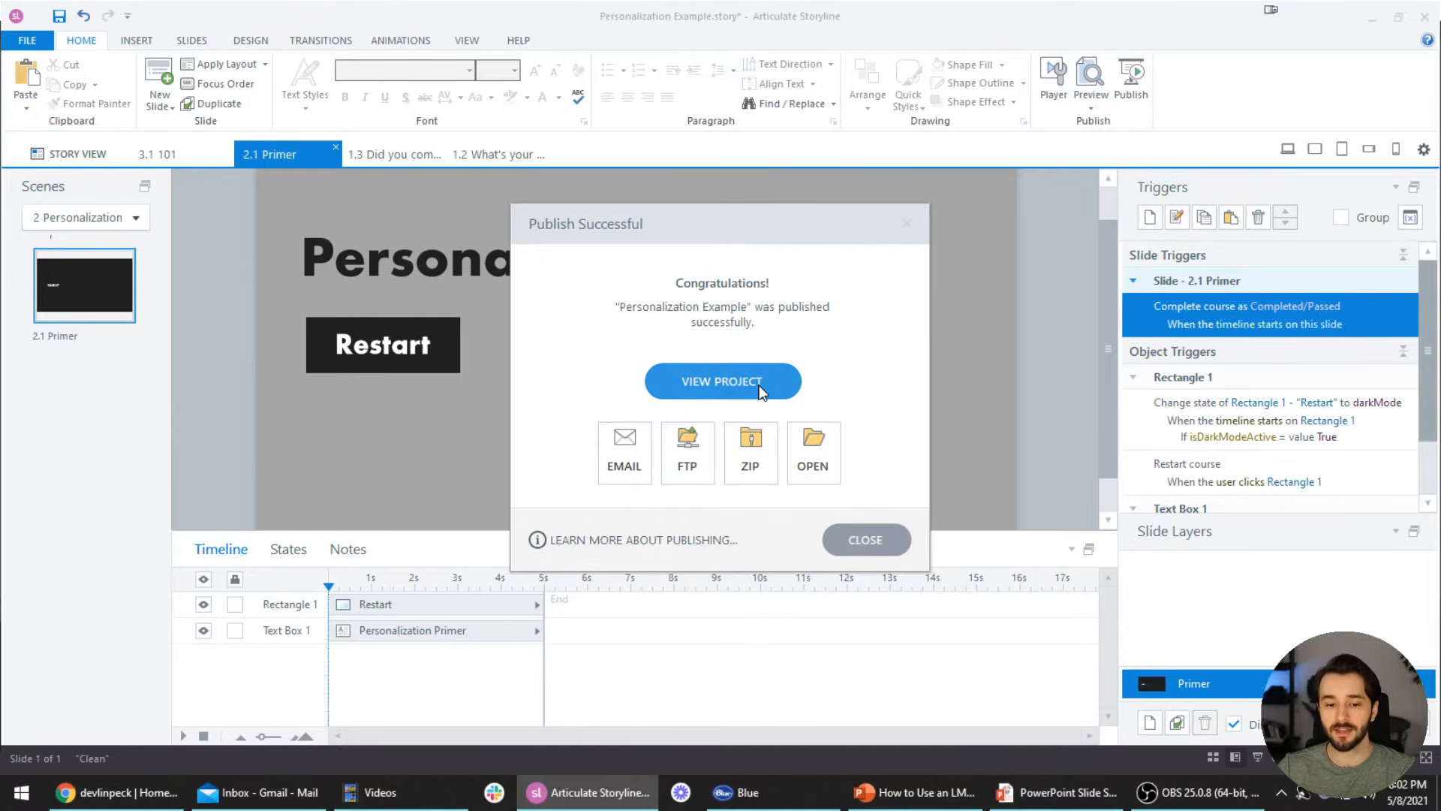
Save the output as Personalization Example.zip on the Desktop and bring the Desktop folder forward
{"action": "left_click", "coordinate": [759, 473]}
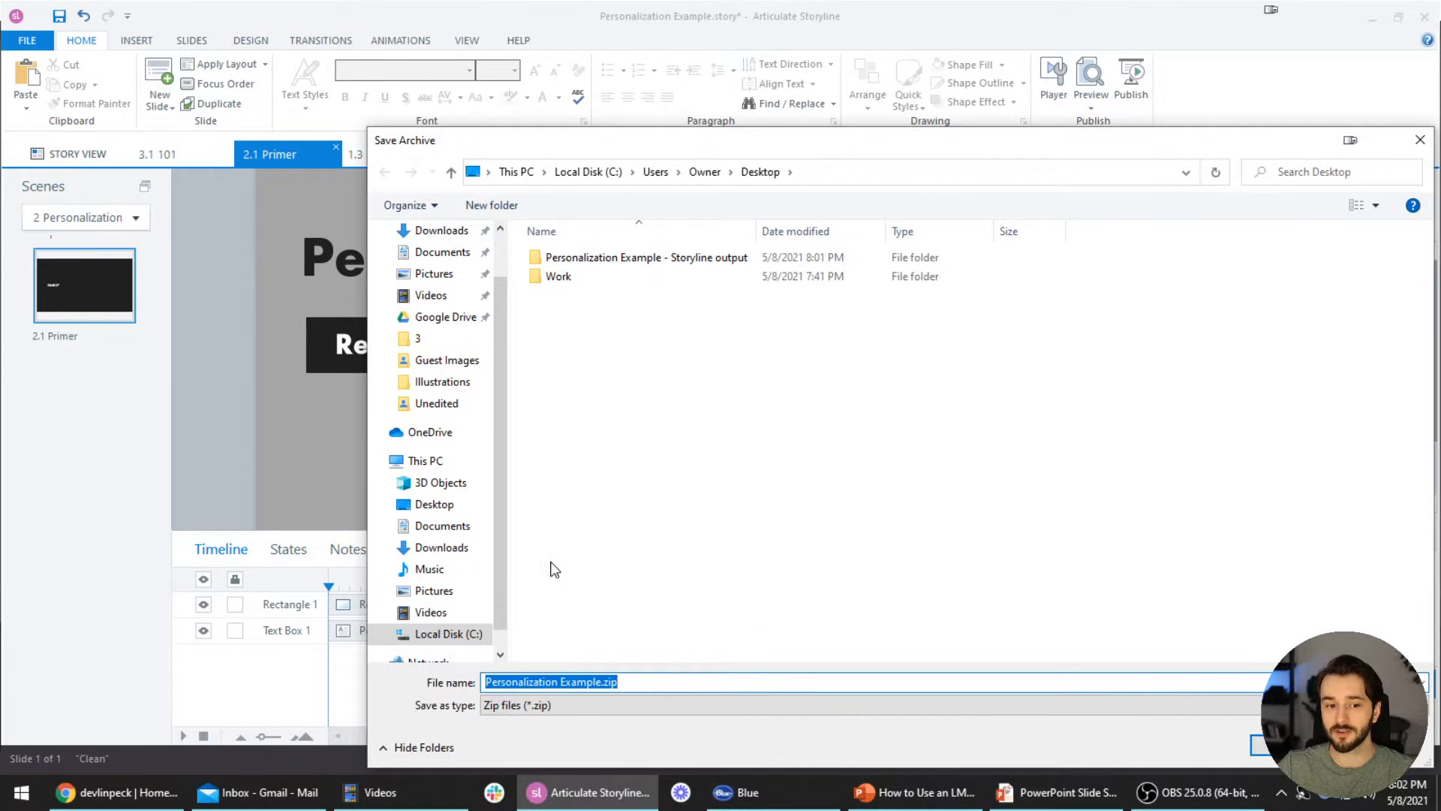
{"action": "left_click", "coordinate": [628, 683]}
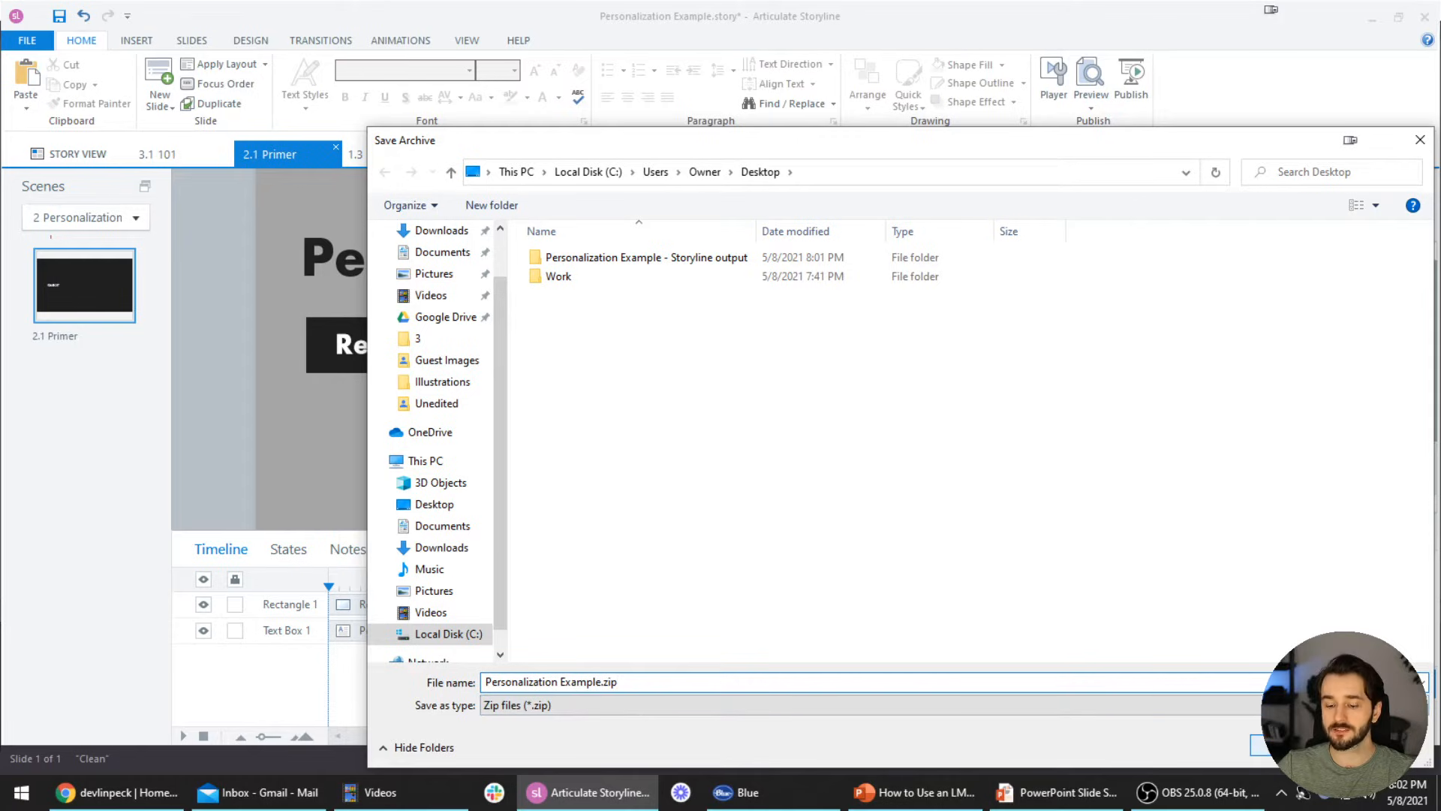
{"action": "key", "text": "Return"}
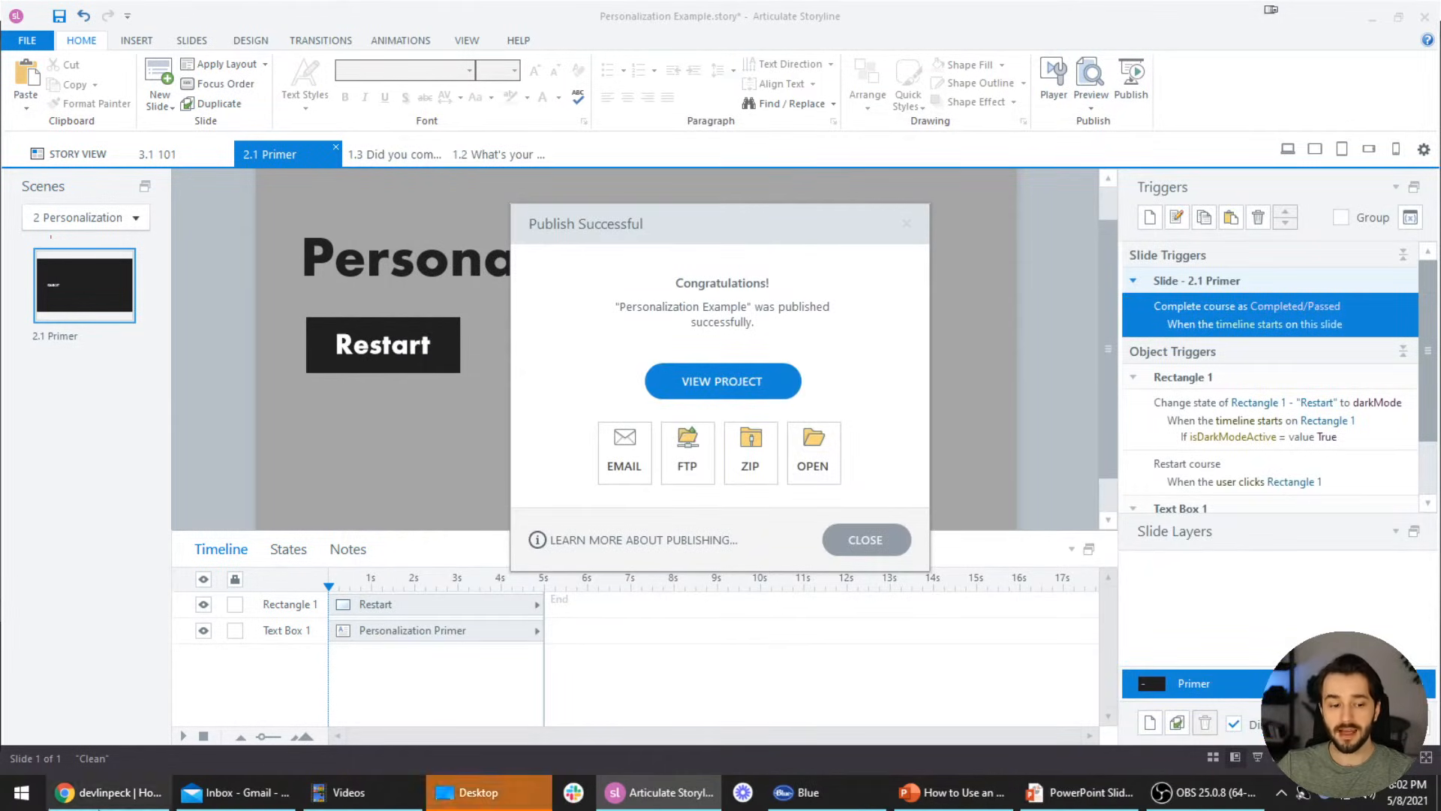
{"action": "left_click", "coordinate": [488, 793]}
Browse the Storyline output folder and the Desktop's sharing and compression options
{"action": "left_click", "coordinate": [395, 290]}
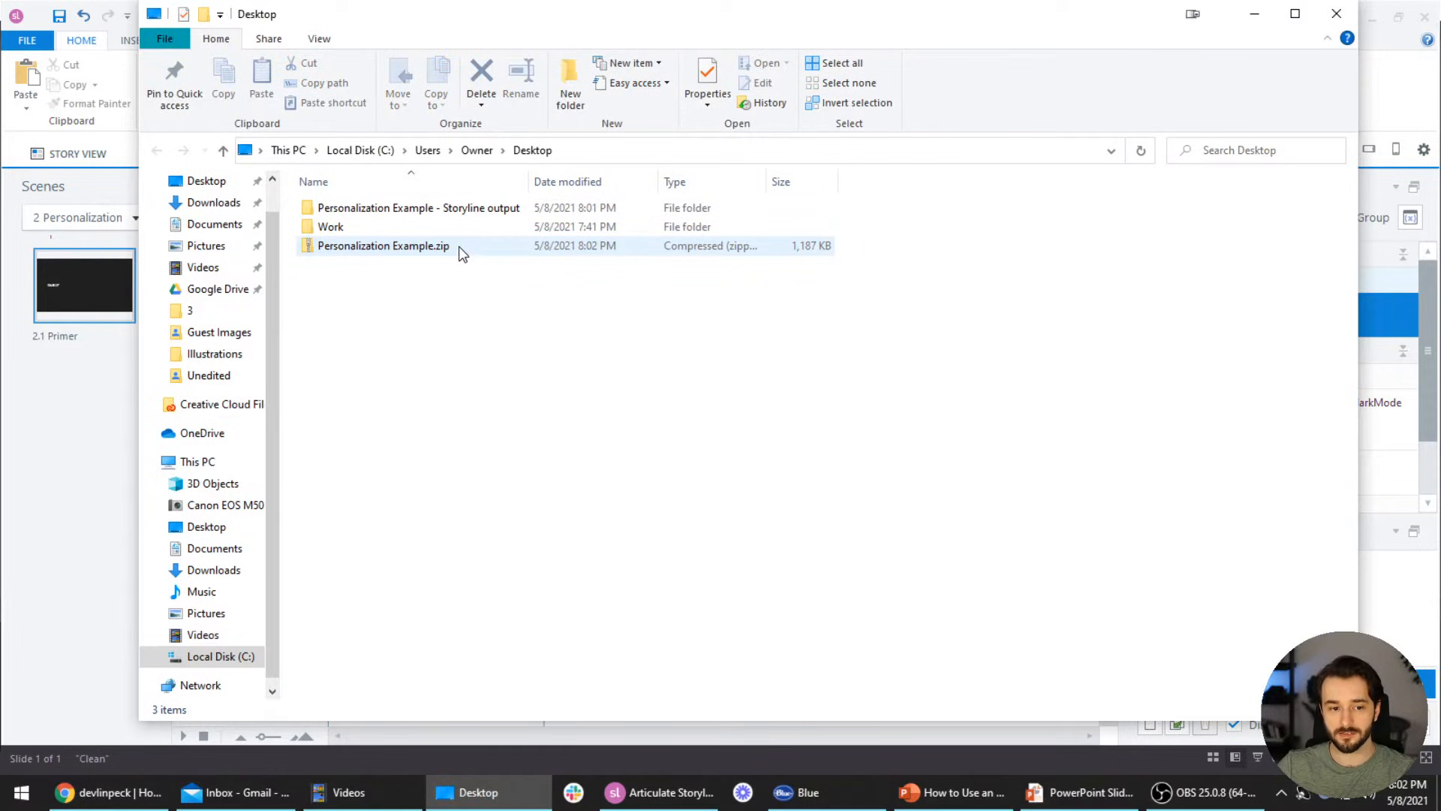
{"action": "double_click", "coordinate": [474, 212]}
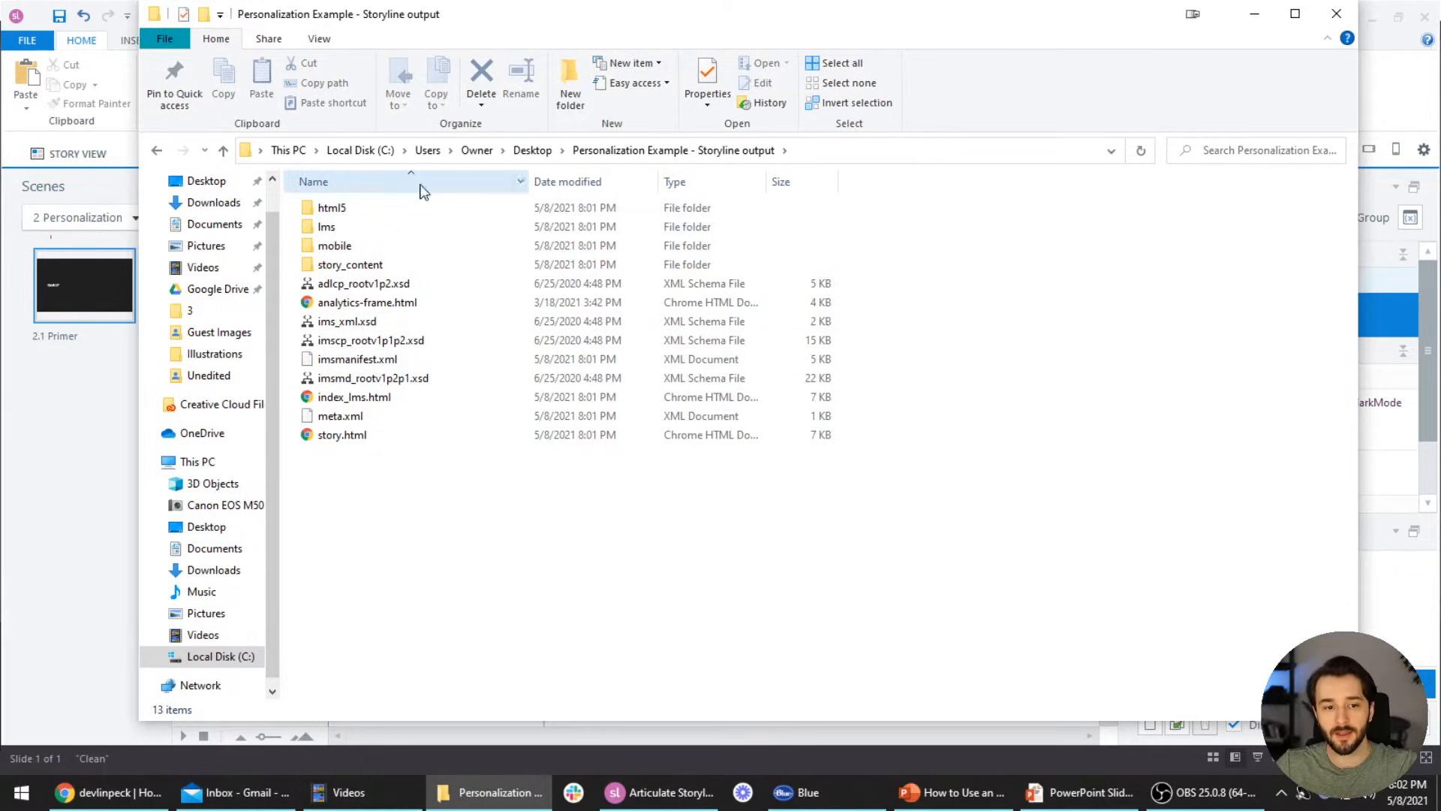
{"action": "left_click", "coordinate": [532, 151]}
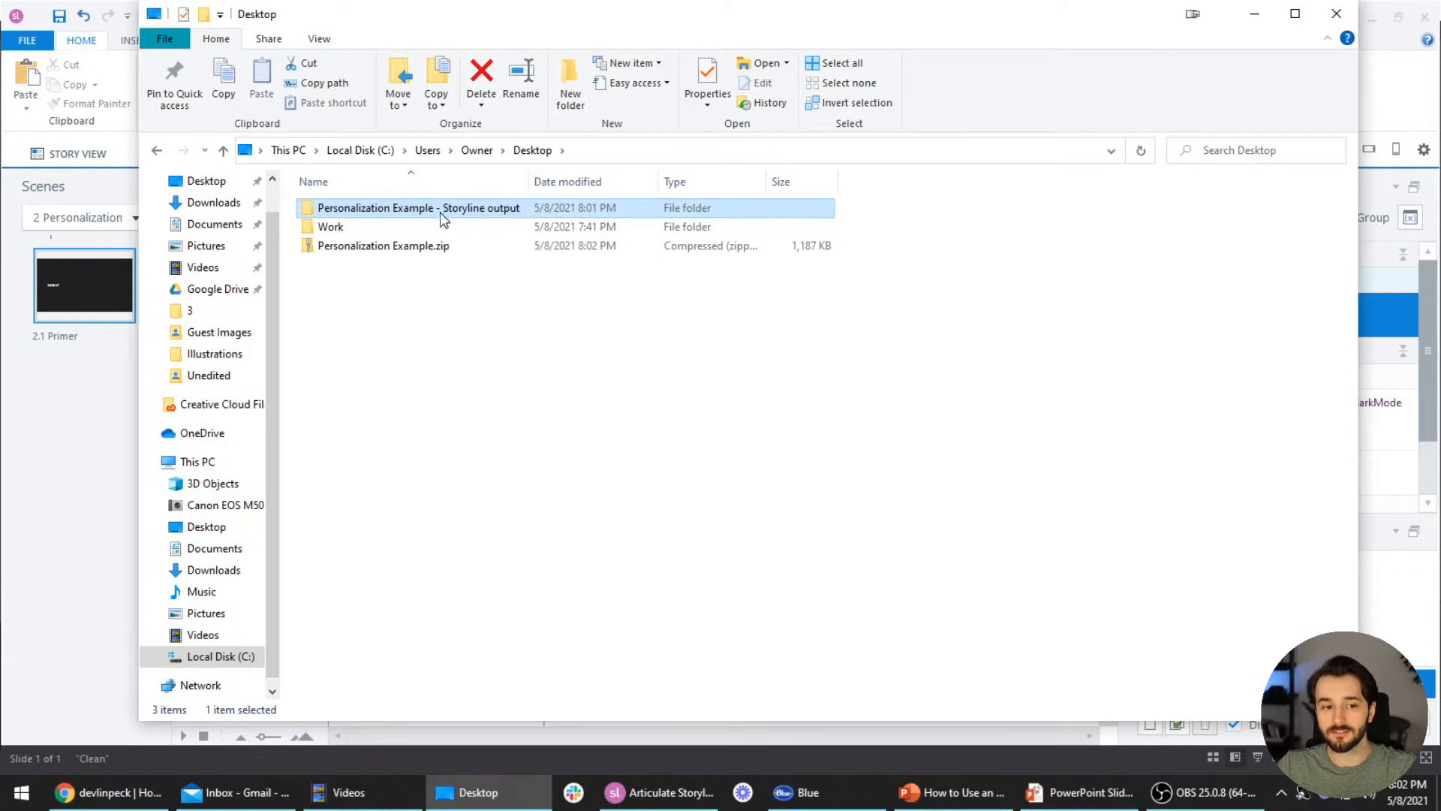
{"action": "left_click", "coordinate": [269, 42]}
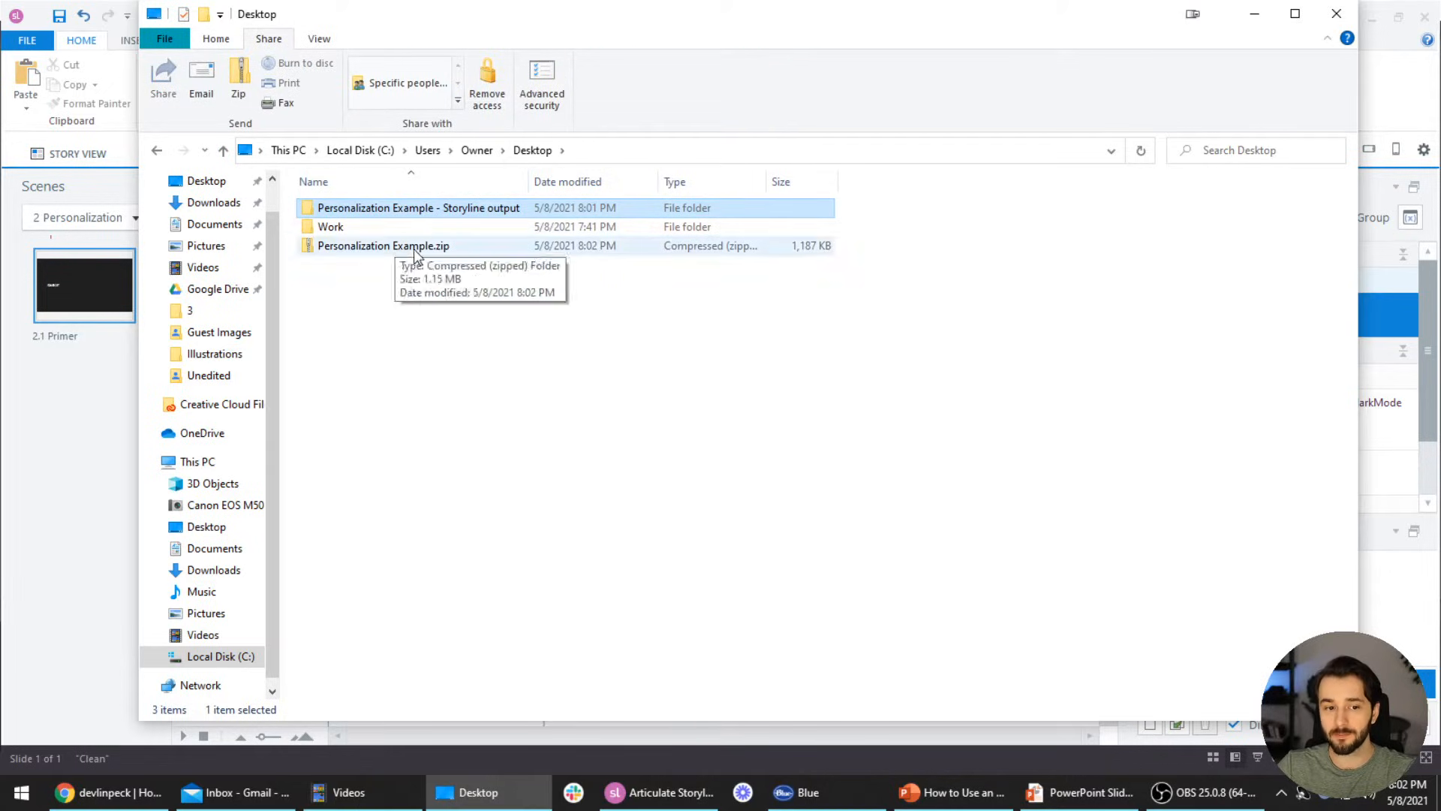
{"action": "double_click", "coordinate": [467, 206]}
Zip all 13 output items into SCORM.zip, then delete that archive
{"action": "left_click", "coordinate": [397, 211]}
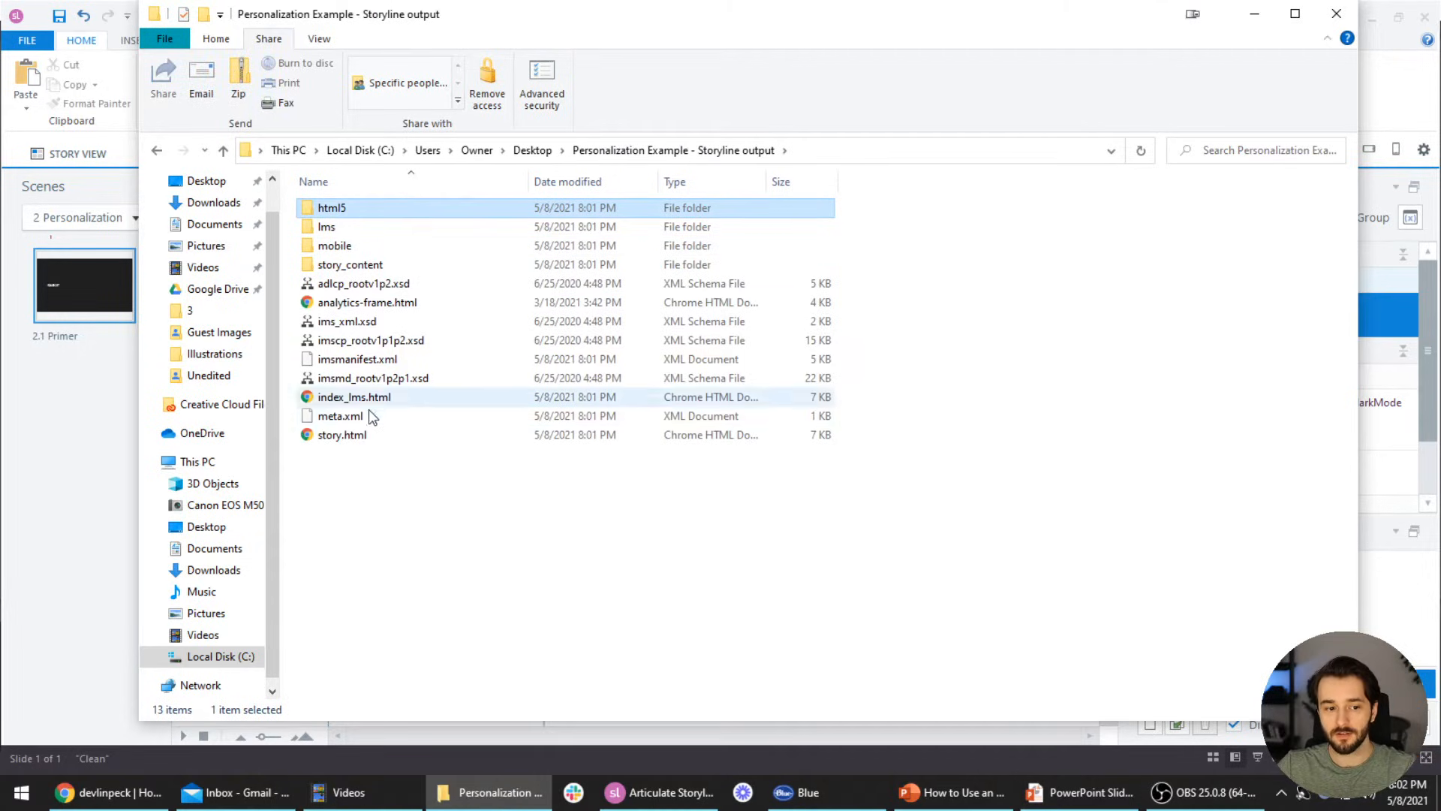
{"action": "left_click", "coordinate": [370, 435], "text": "shift"}
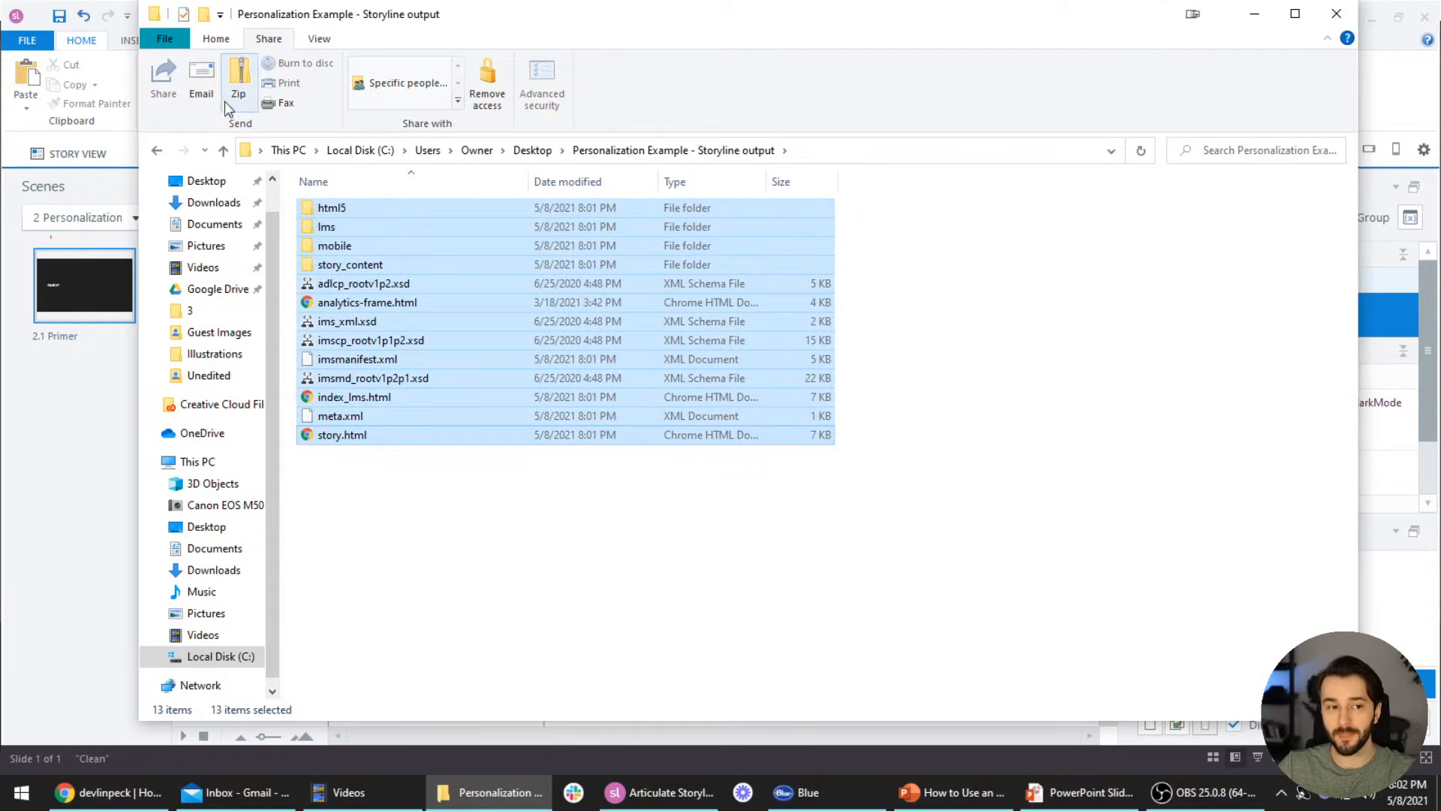
{"action": "left_click", "coordinate": [237, 80]}
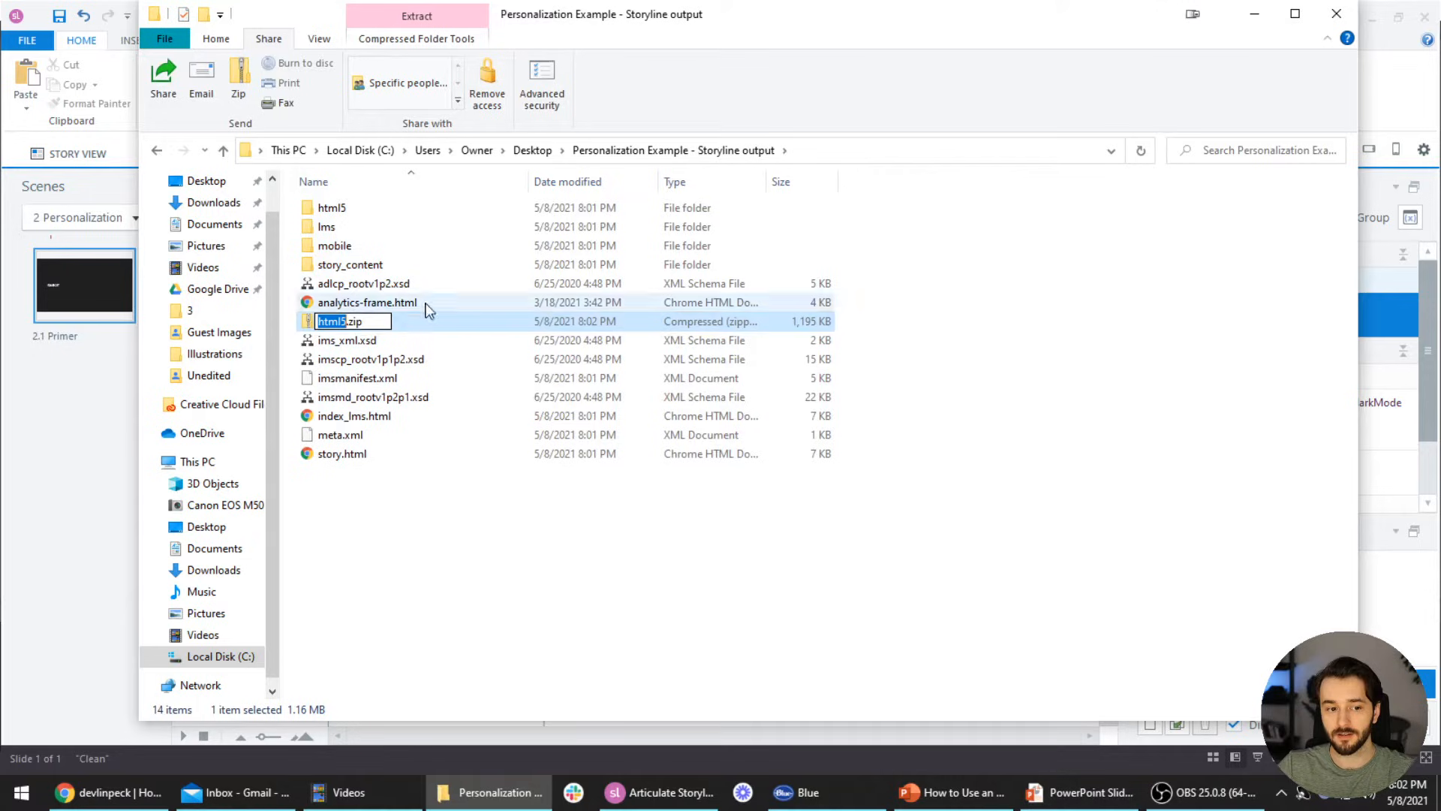
{"action": "type", "text": "SCORM"}
{"action": "key", "text": "Return"}
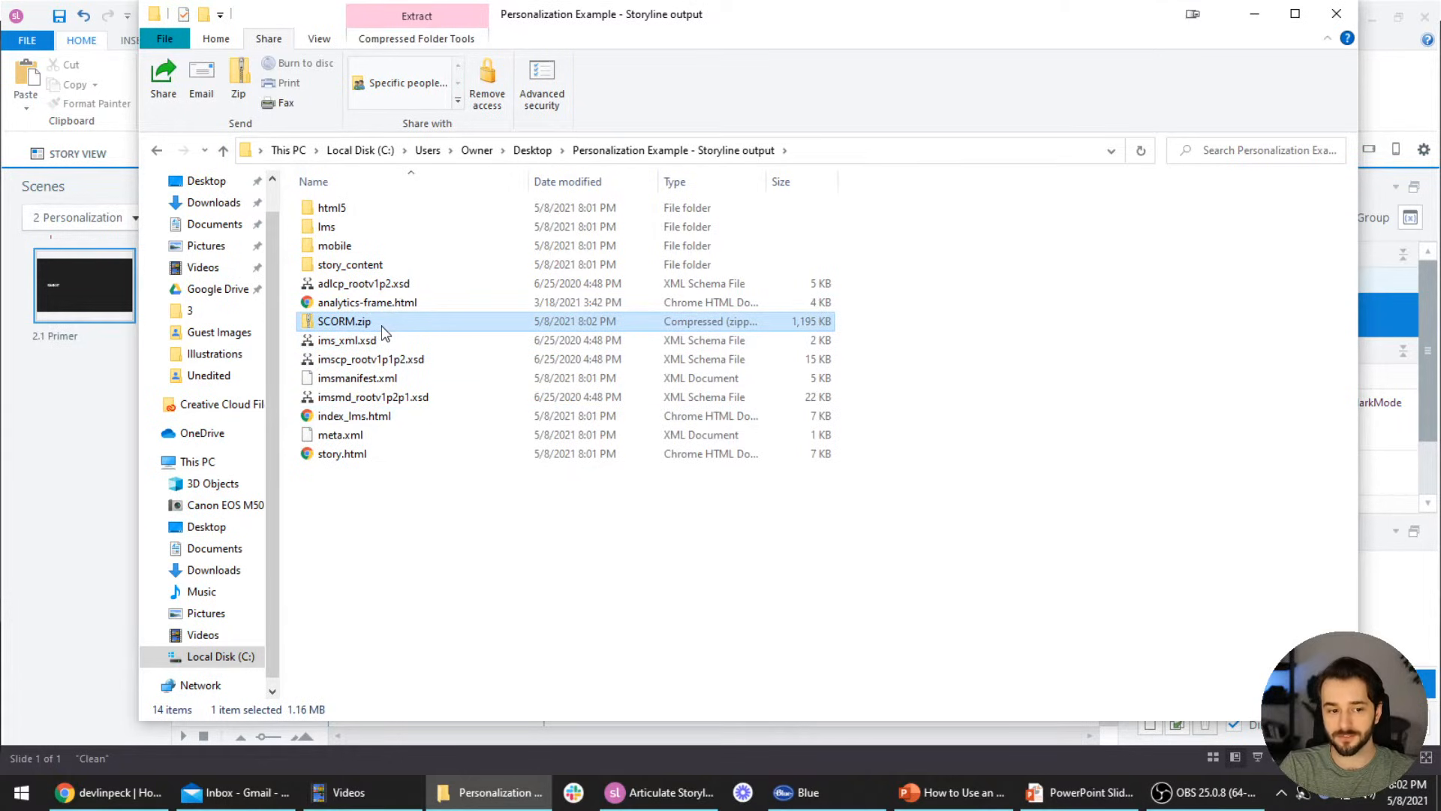
{"action": "key", "text": "Delete"}
Reselect the output folder's items, return to the Desktop, and switch to TalentLMS in Chrome
{"action": "left_click", "coordinate": [352, 210]}
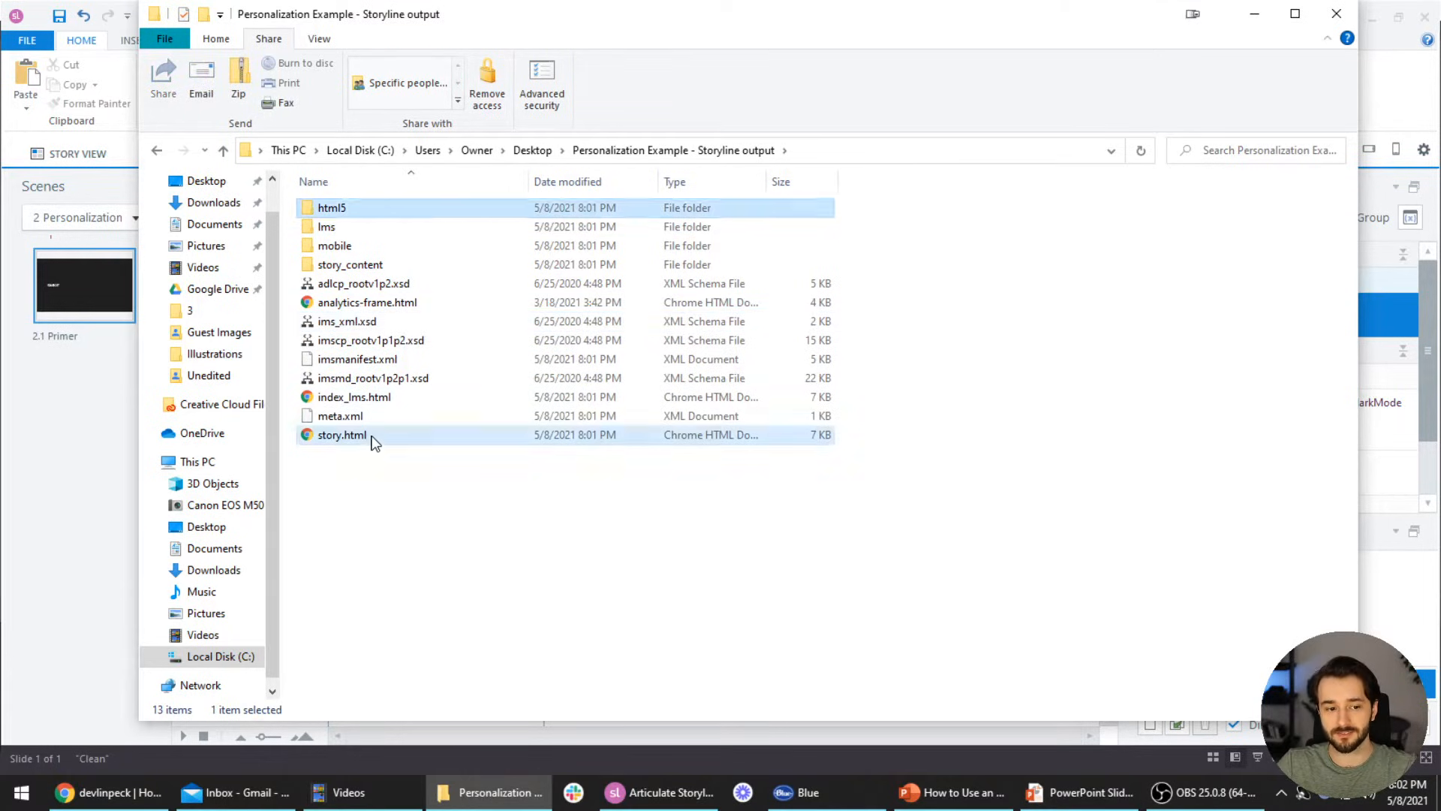
{"action": "key", "text": "ctrl+a"}
{"action": "left_click", "coordinate": [533, 150]}
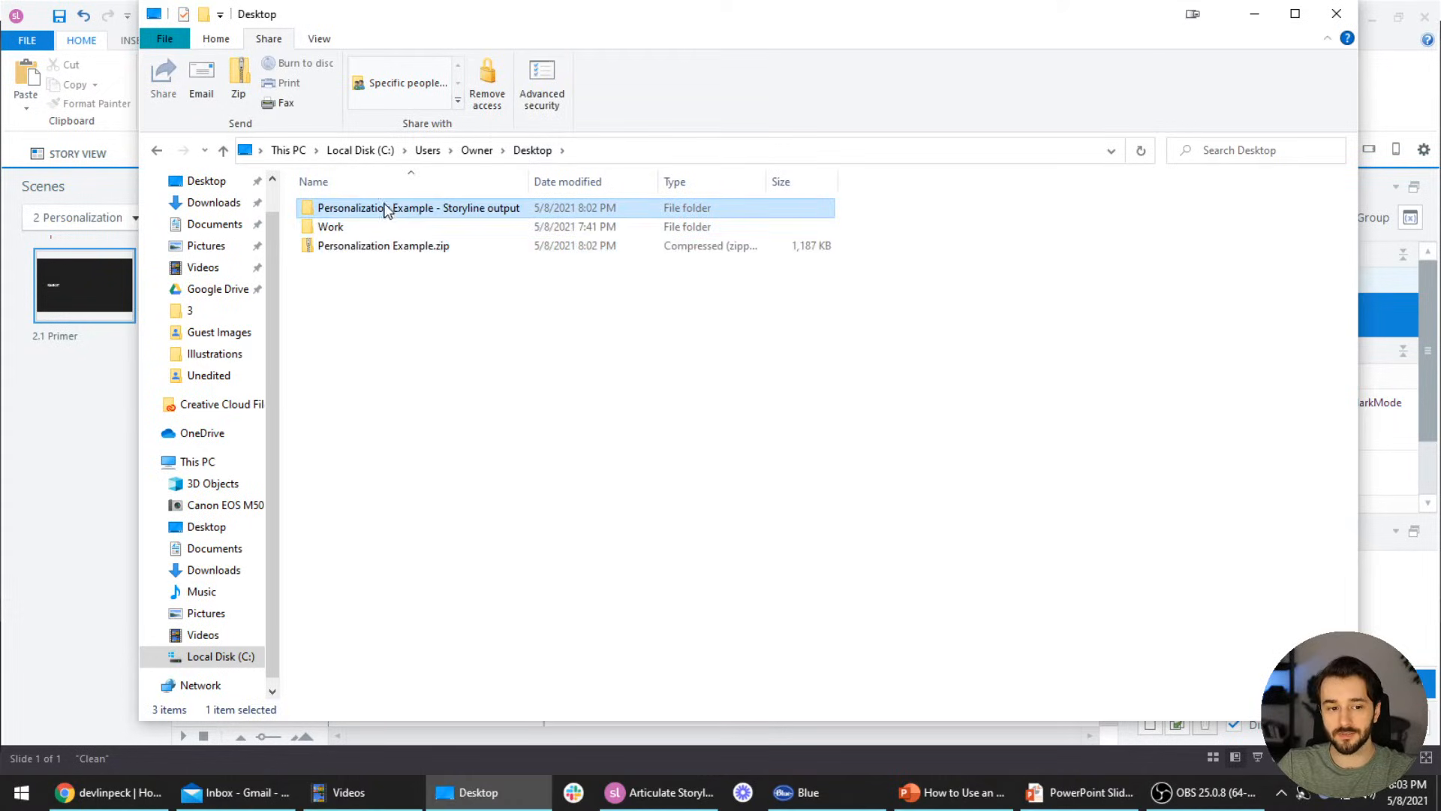
{"action": "double_click", "coordinate": [489, 209]}
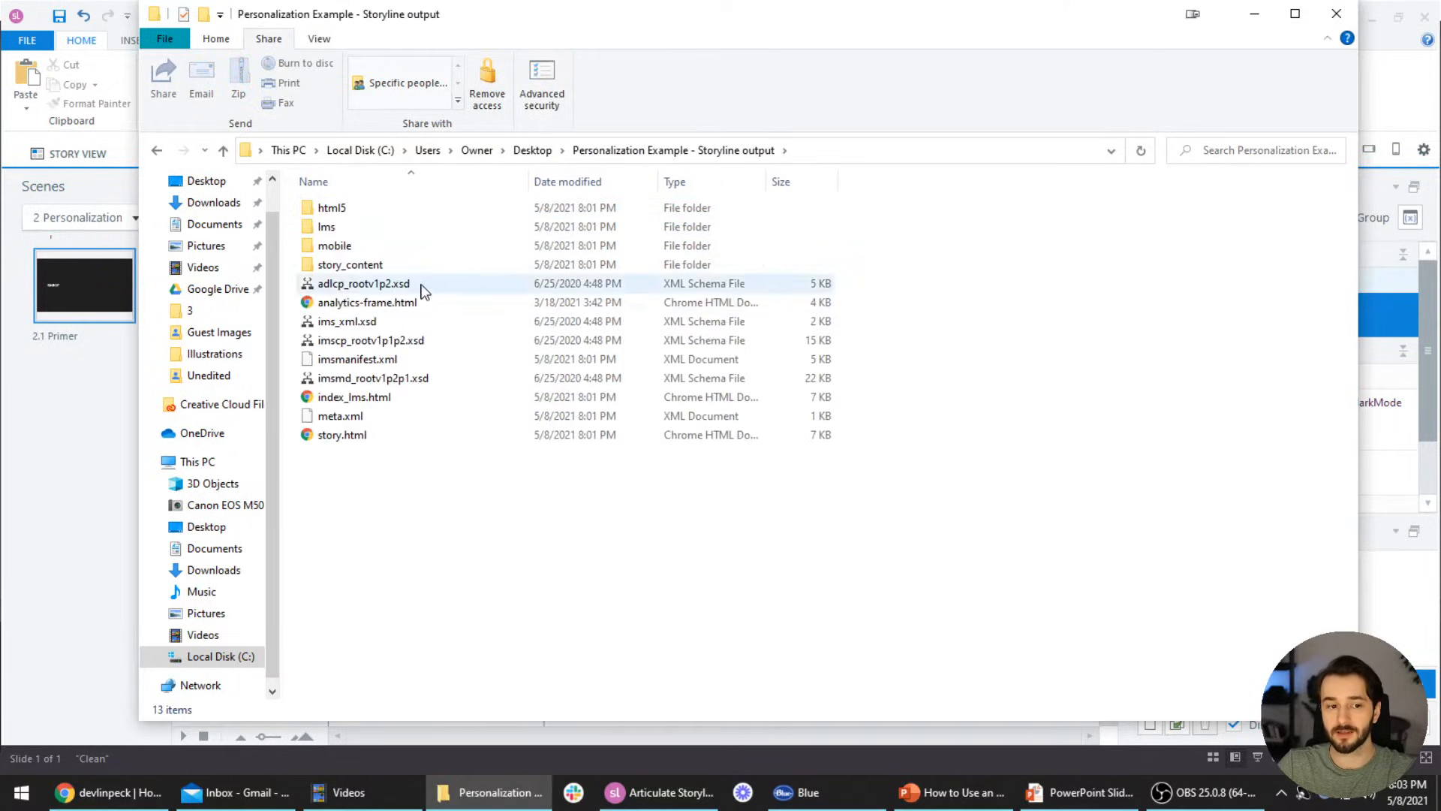
{"action": "left_click", "coordinate": [531, 151]}
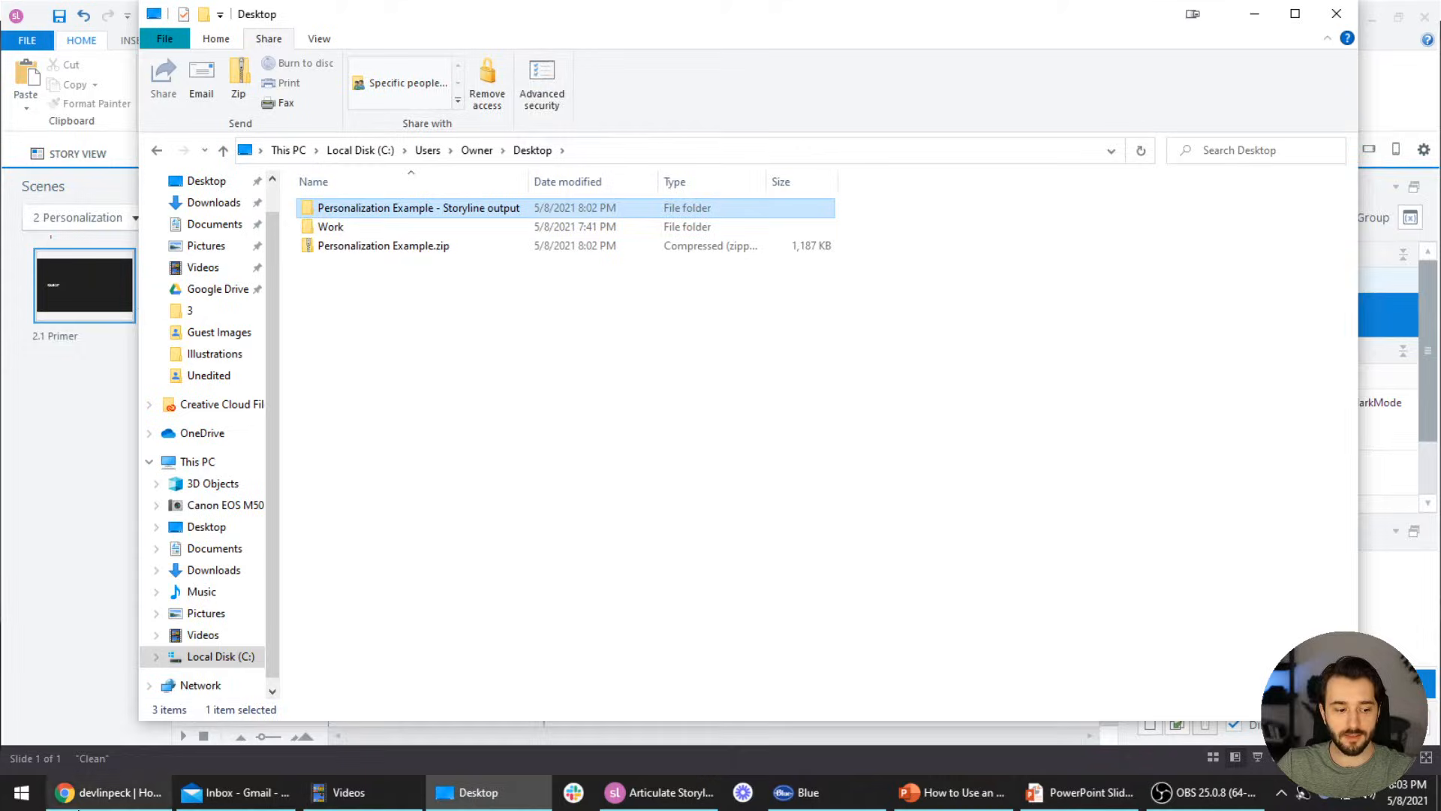
{"action": "left_click", "coordinate": [78, 803]}
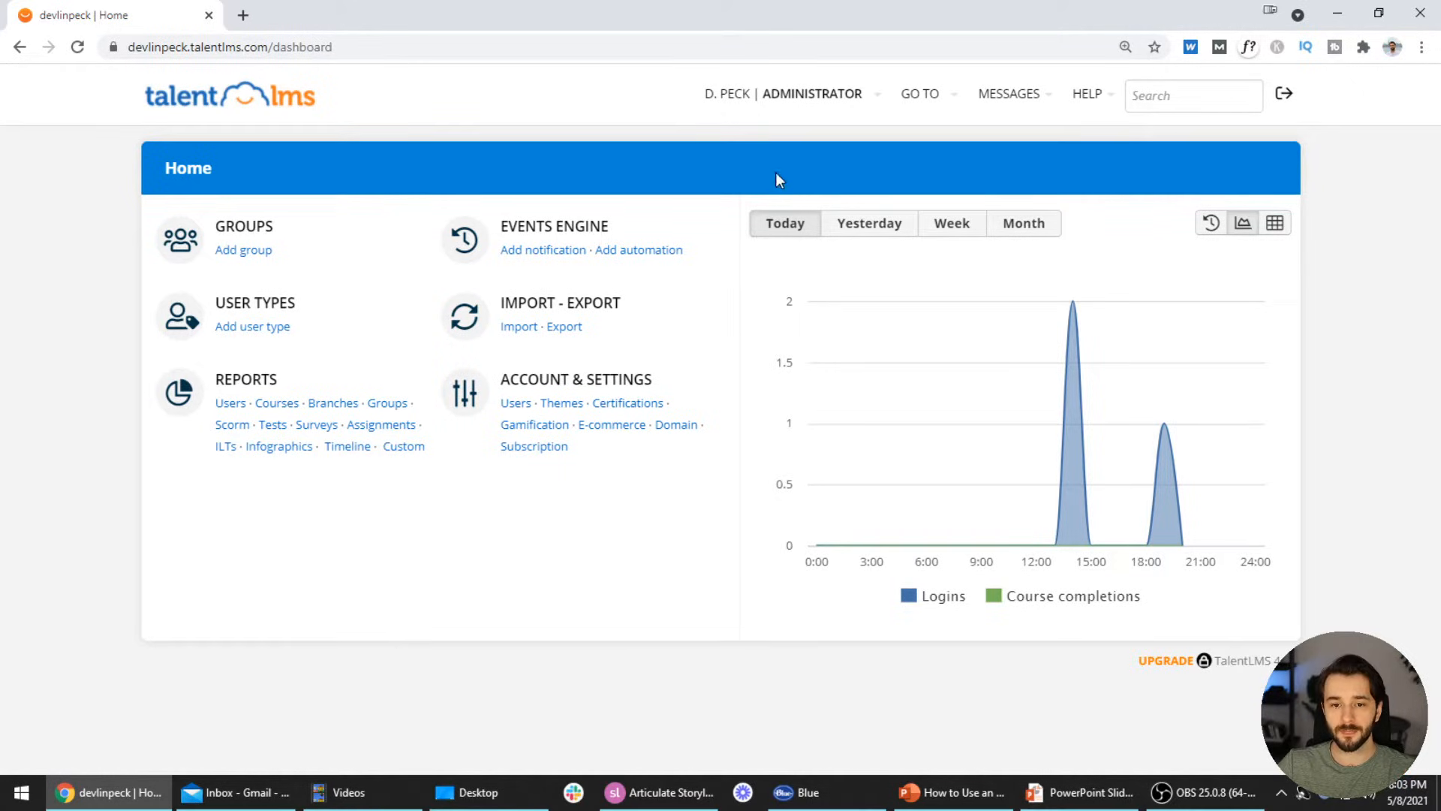
Reload the TalentLMS home dashboard and reveal the GO TO dropdown
{"action": "left_click", "coordinate": [200, 103]}
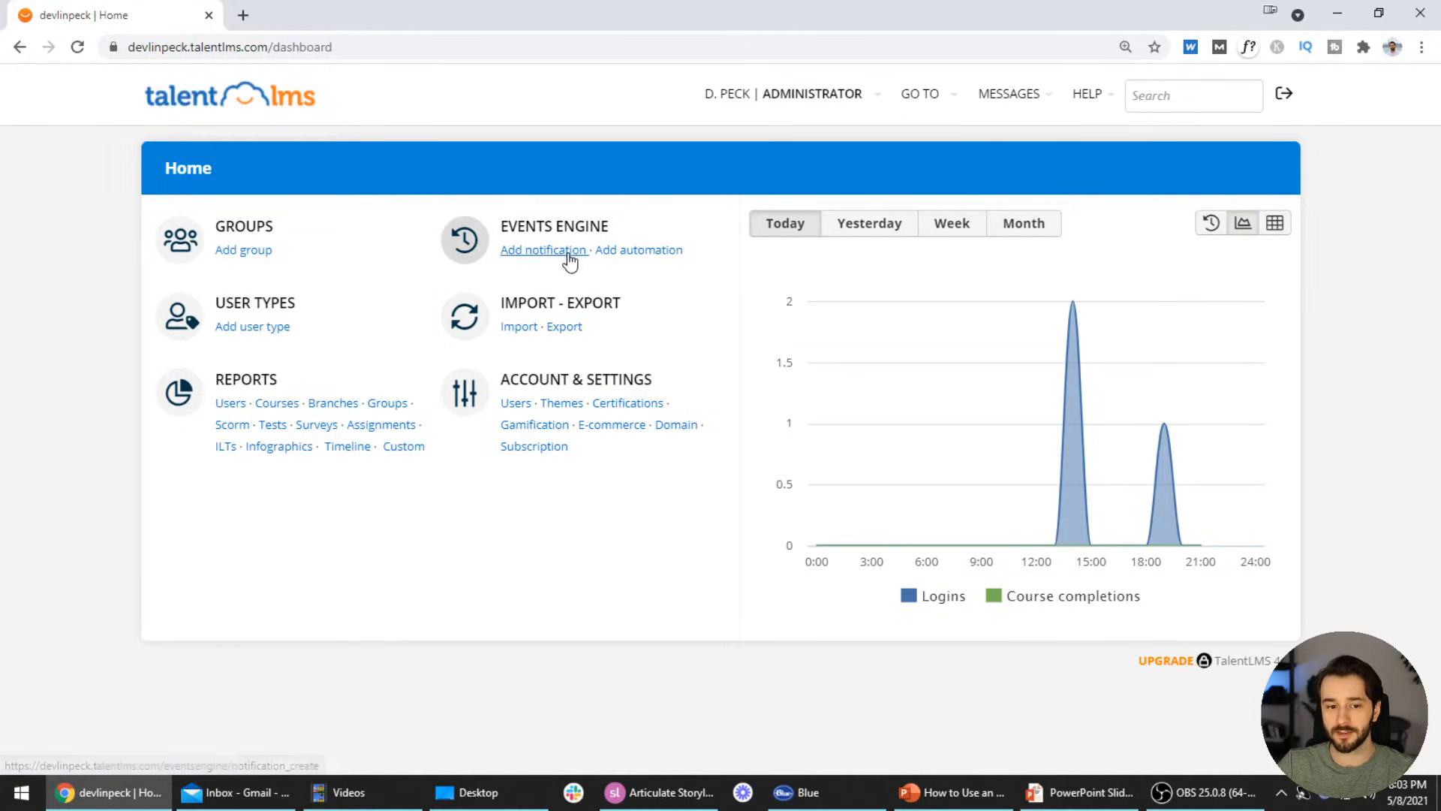
{"action": "mouse_move", "coordinate": [930, 102]}
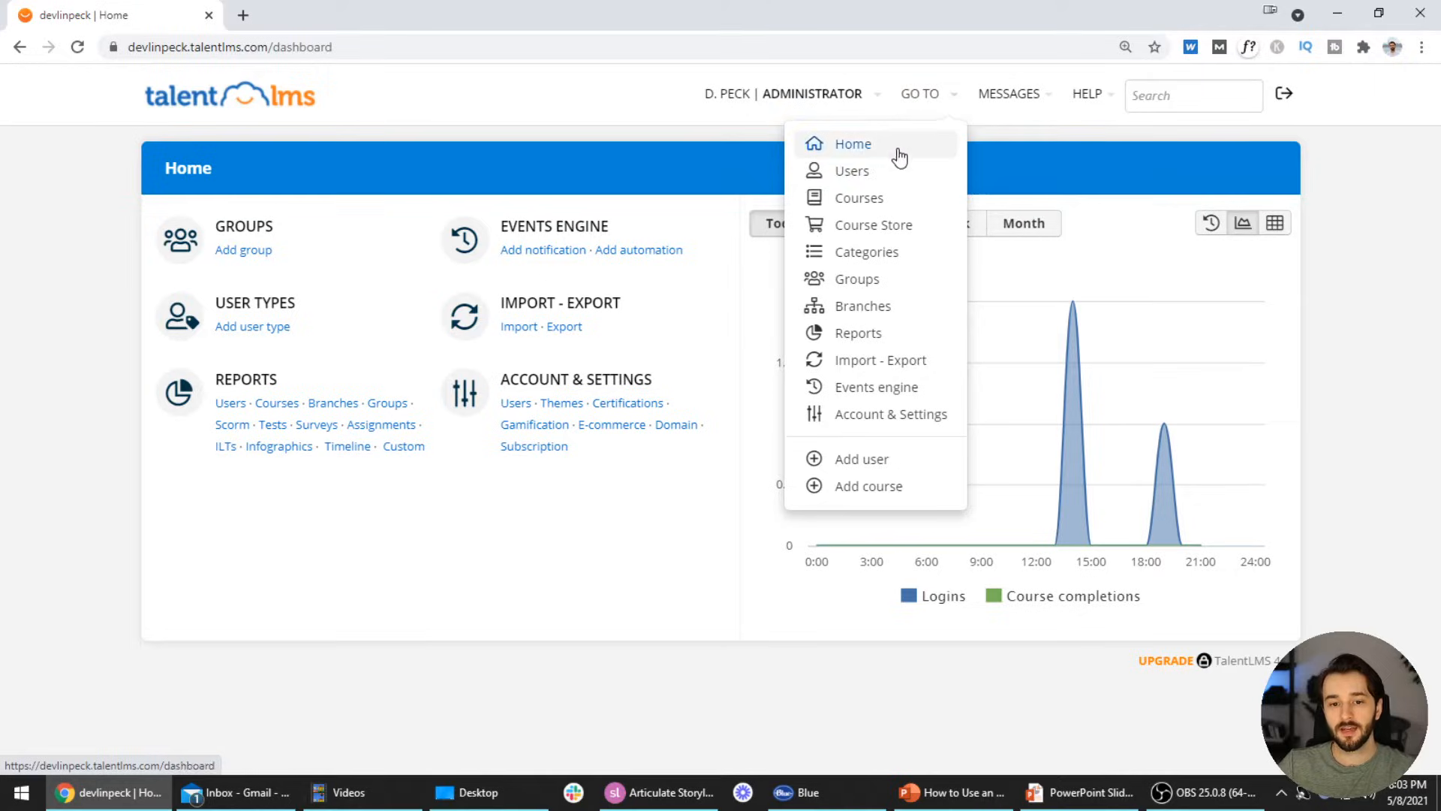
Go to Users, preview the Add user and Import users pages, then open a blank Add user form
{"action": "left_click", "coordinate": [862, 177]}
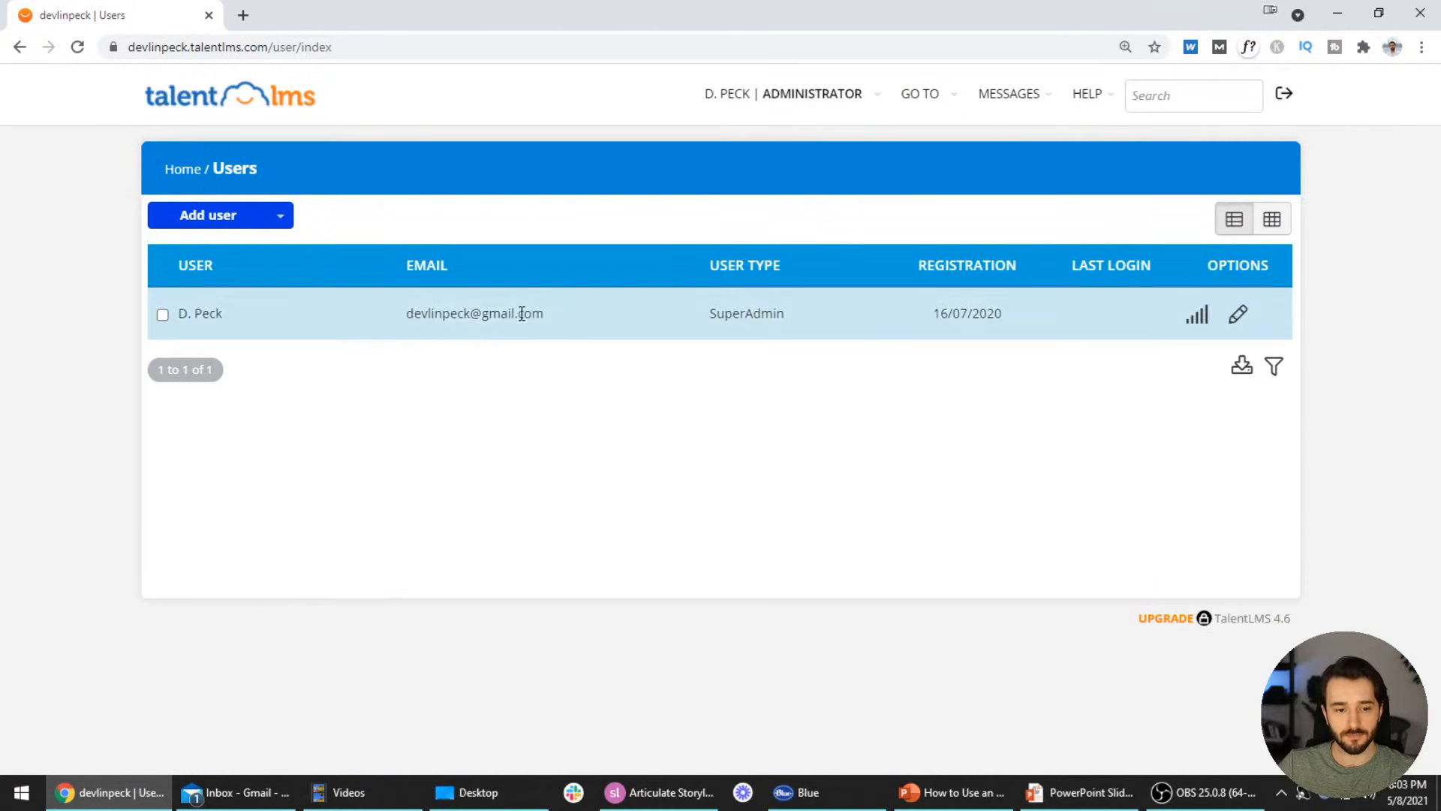
{"action": "left_click", "coordinate": [220, 222]}
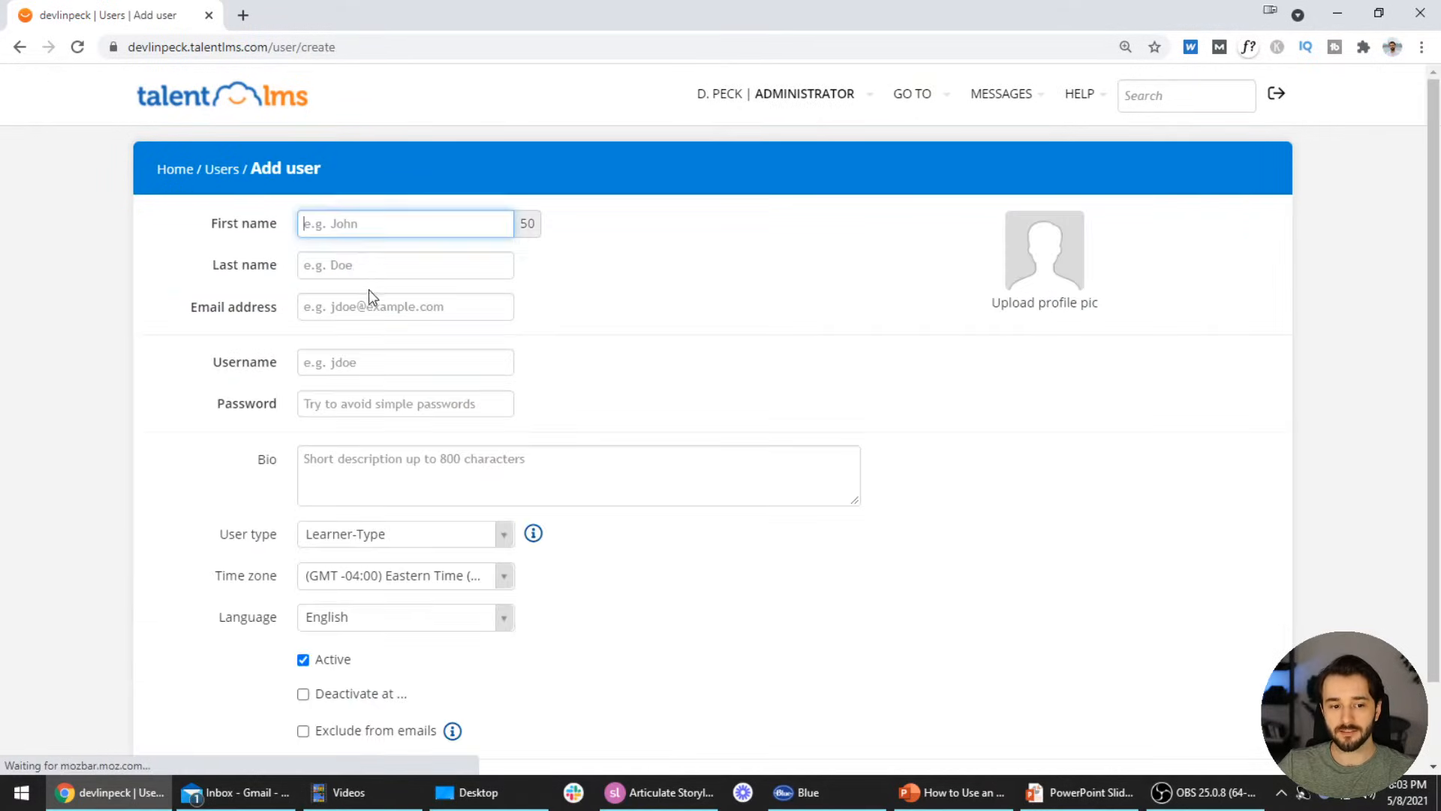
{"action": "left_click", "coordinate": [19, 48]}
{"action": "left_click", "coordinate": [279, 217]}
{"action": "left_click", "coordinate": [241, 260]}
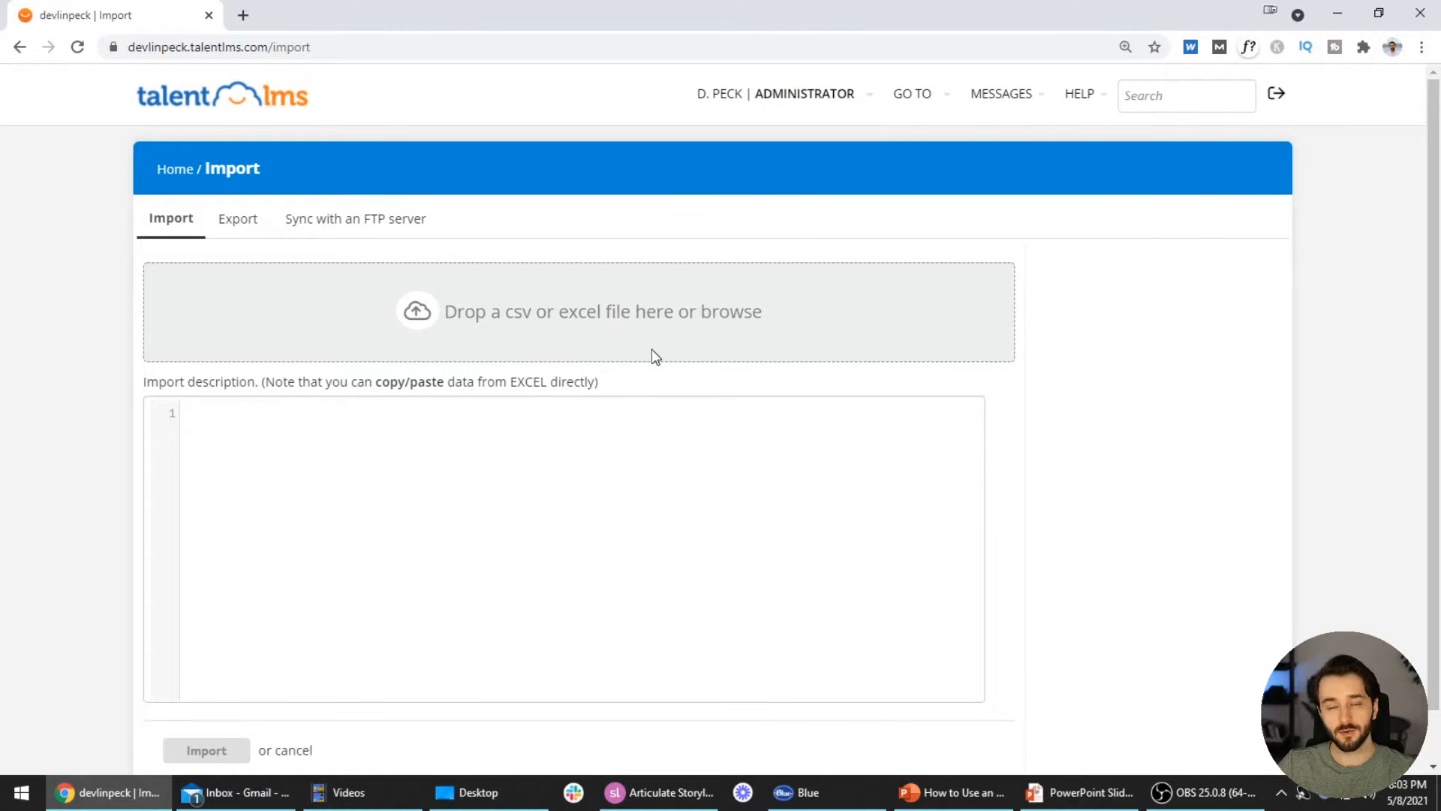
{"action": "left_click", "coordinate": [20, 49]}
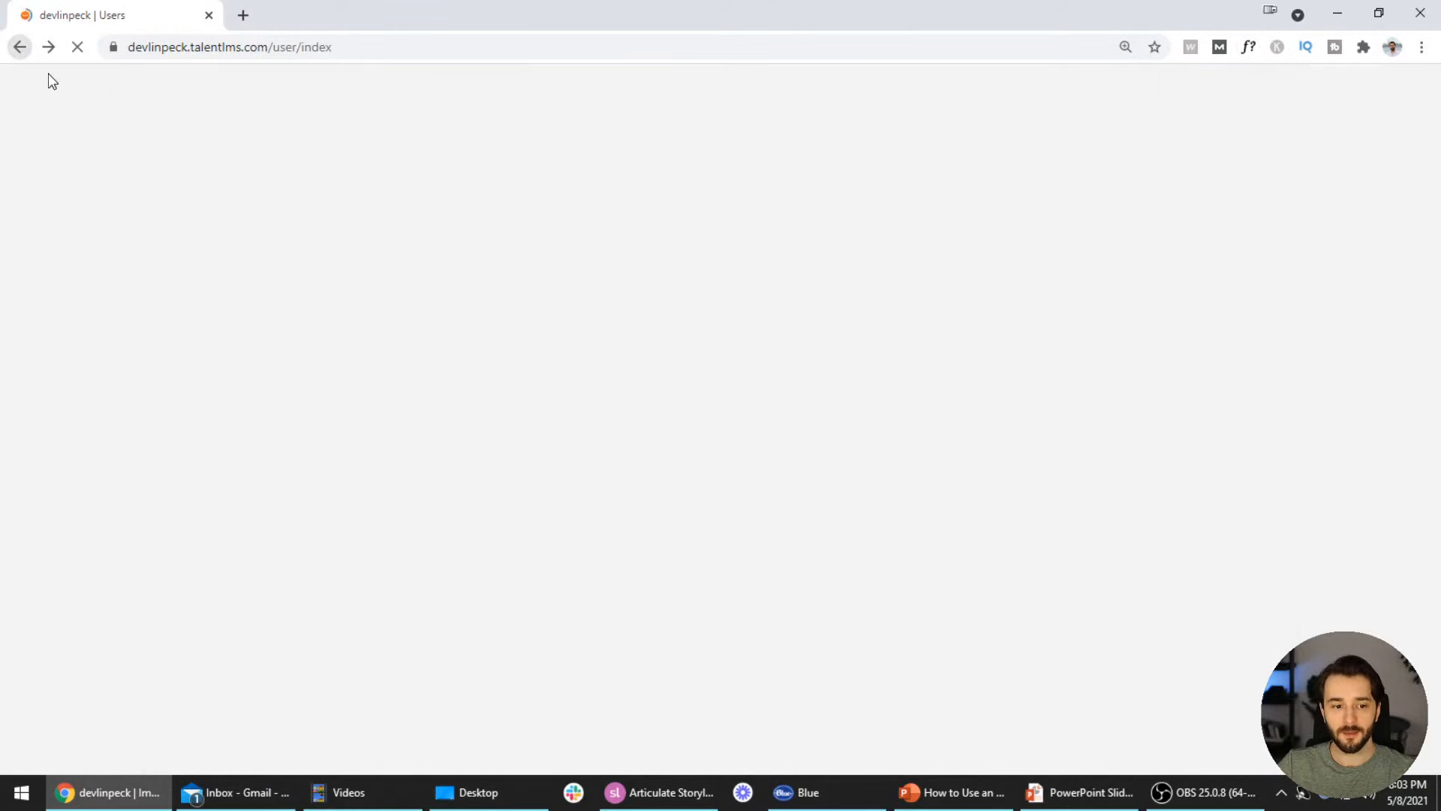
{"action": "left_click", "coordinate": [229, 219]}
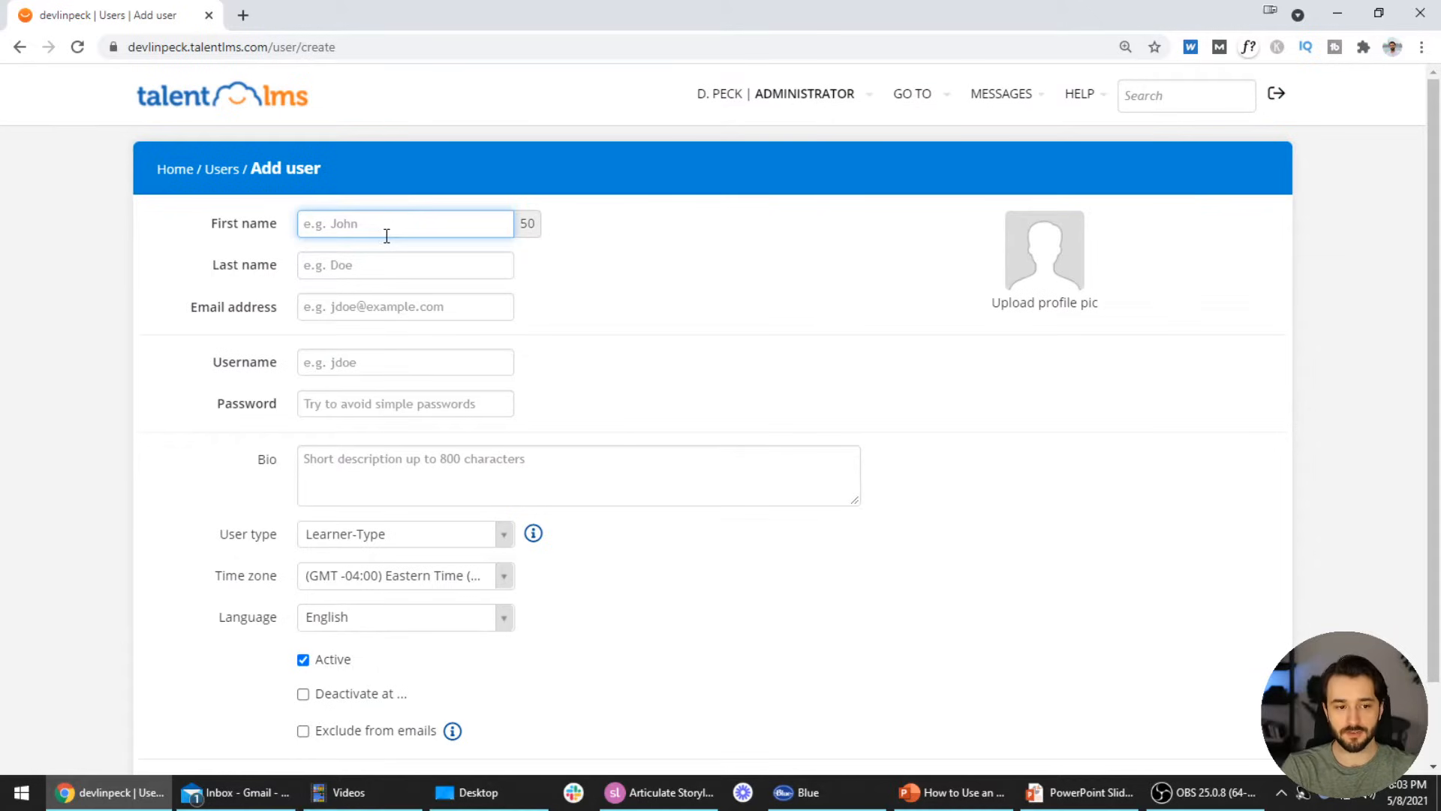
Enter first name YouTube, last name Test, an e-mail address, username youtube and a password
{"action": "type", "text": "YouTube"}
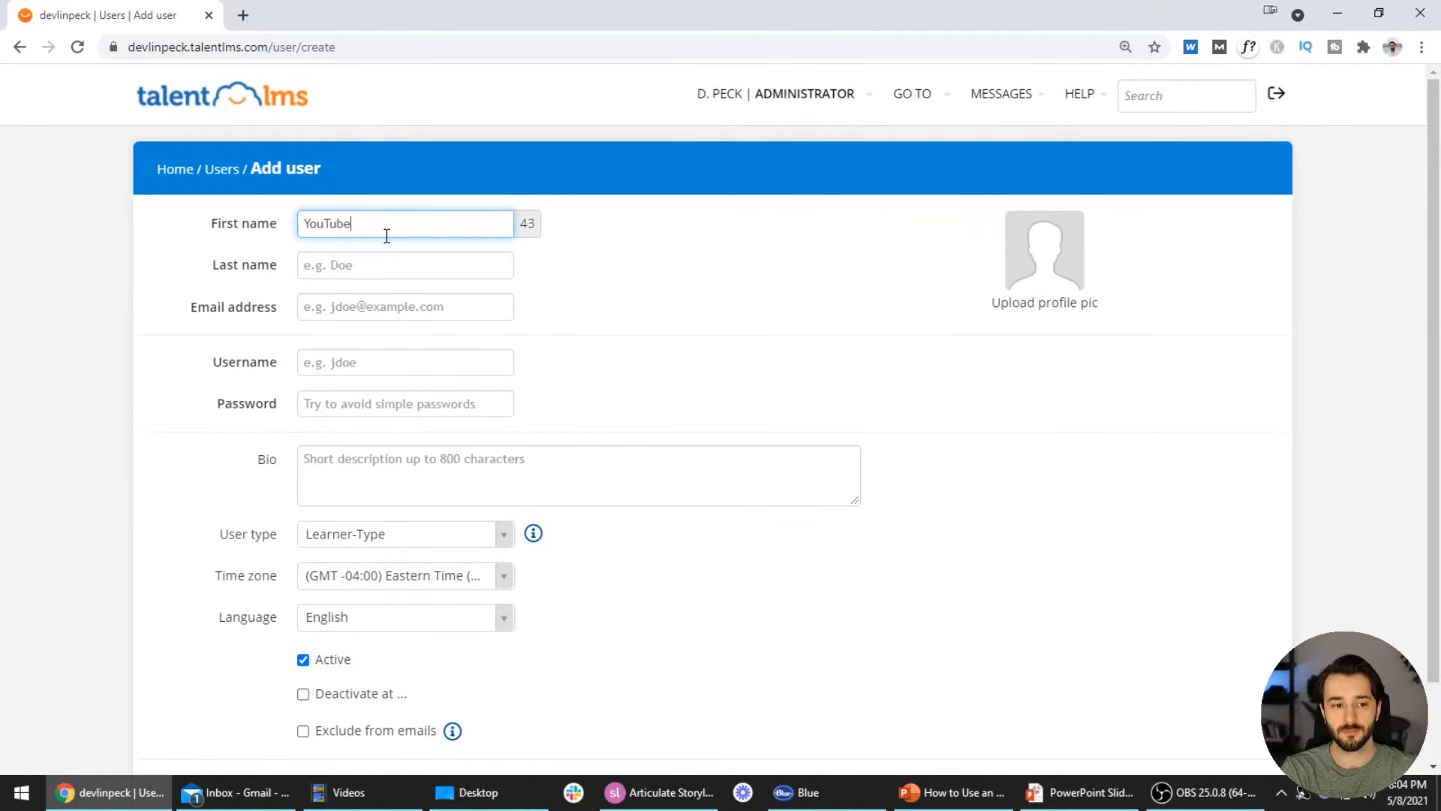
{"action": "key", "text": "Tab"}
{"action": "type", "text": "Test"}
{"action": "key", "text": "Tab"}
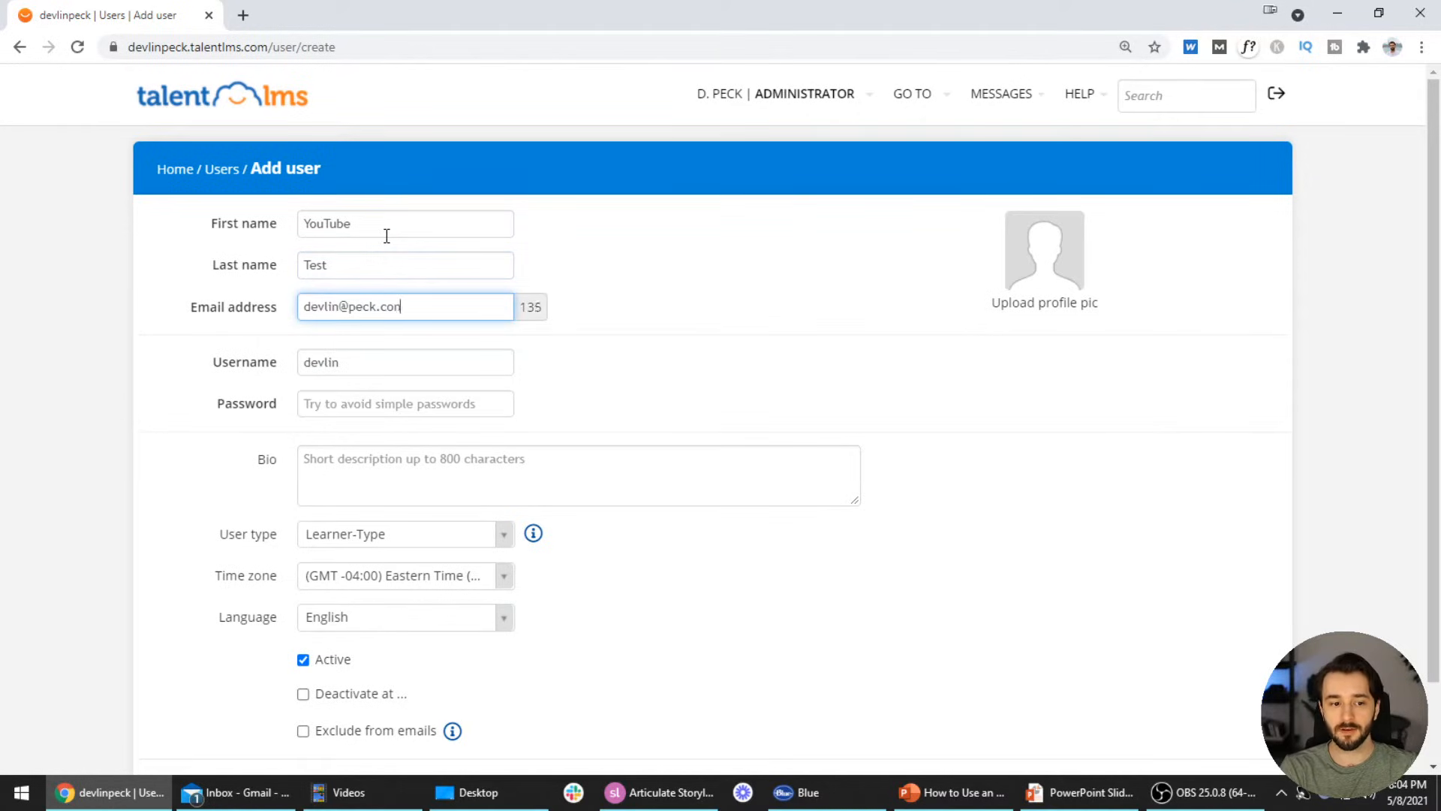
{"action": "key", "text": "Tab"}
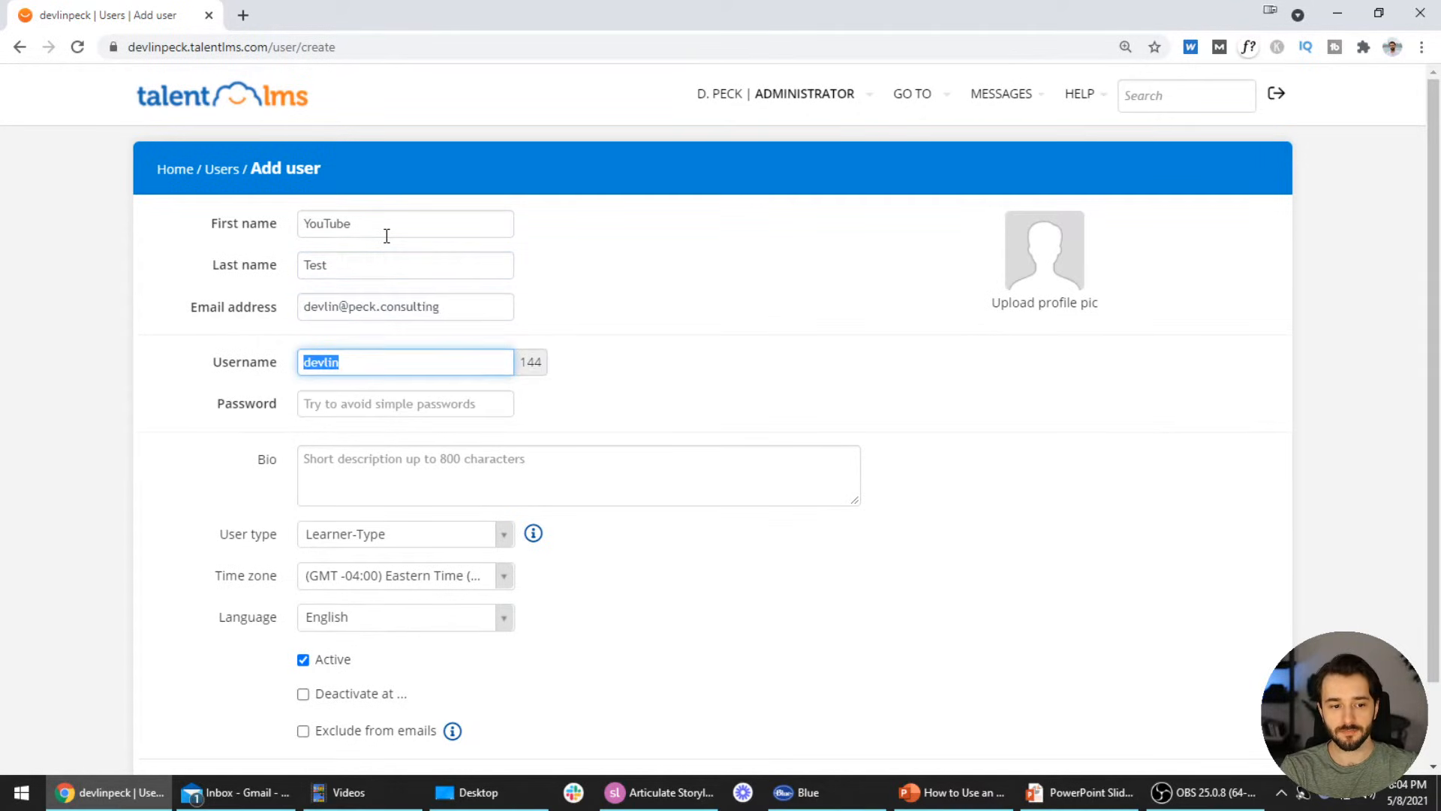
{"action": "type", "text": "youtube"}
{"action": "key", "text": "Tab"}
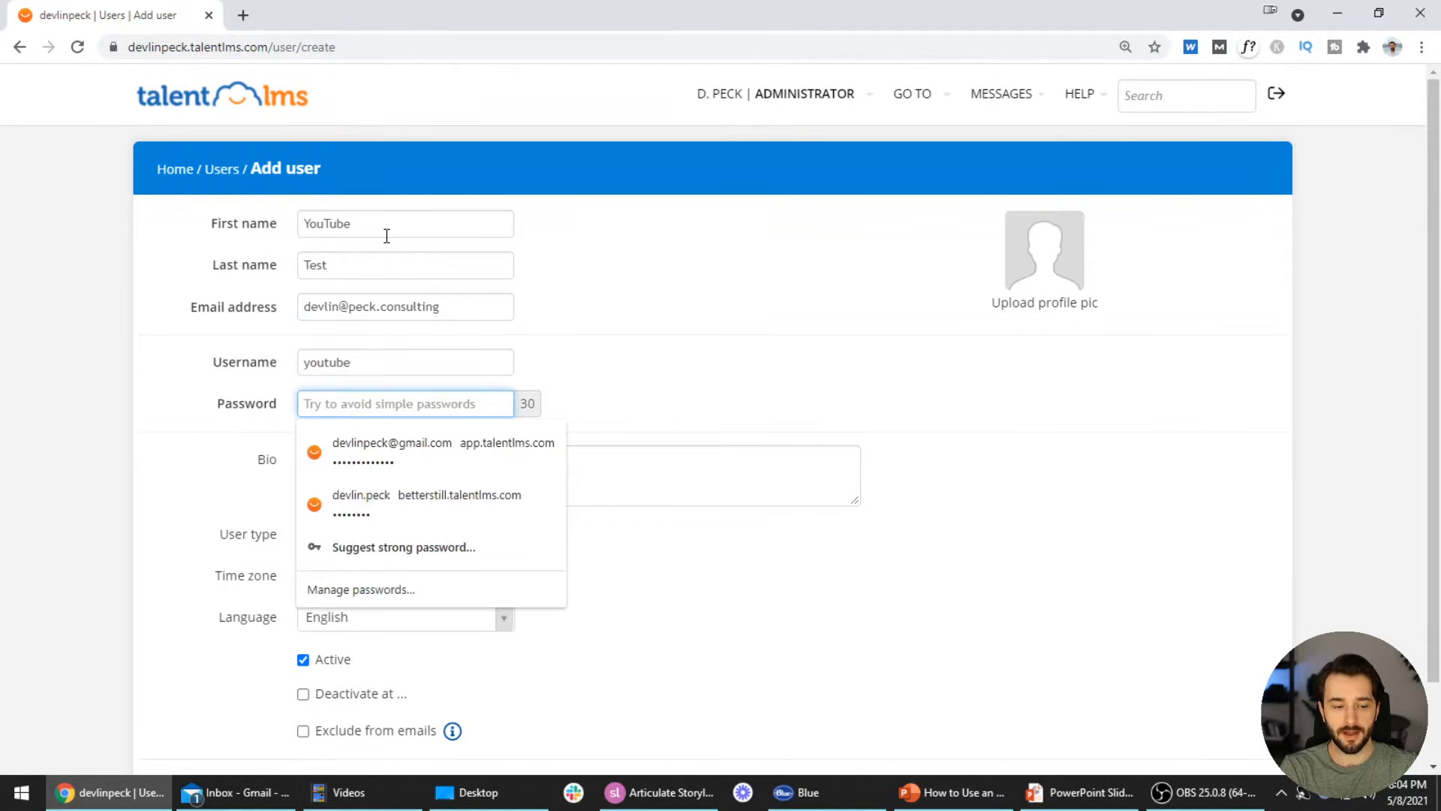
{"action": "type", "text": "••••••••••••"}
{"action": "key", "text": "Tab"}
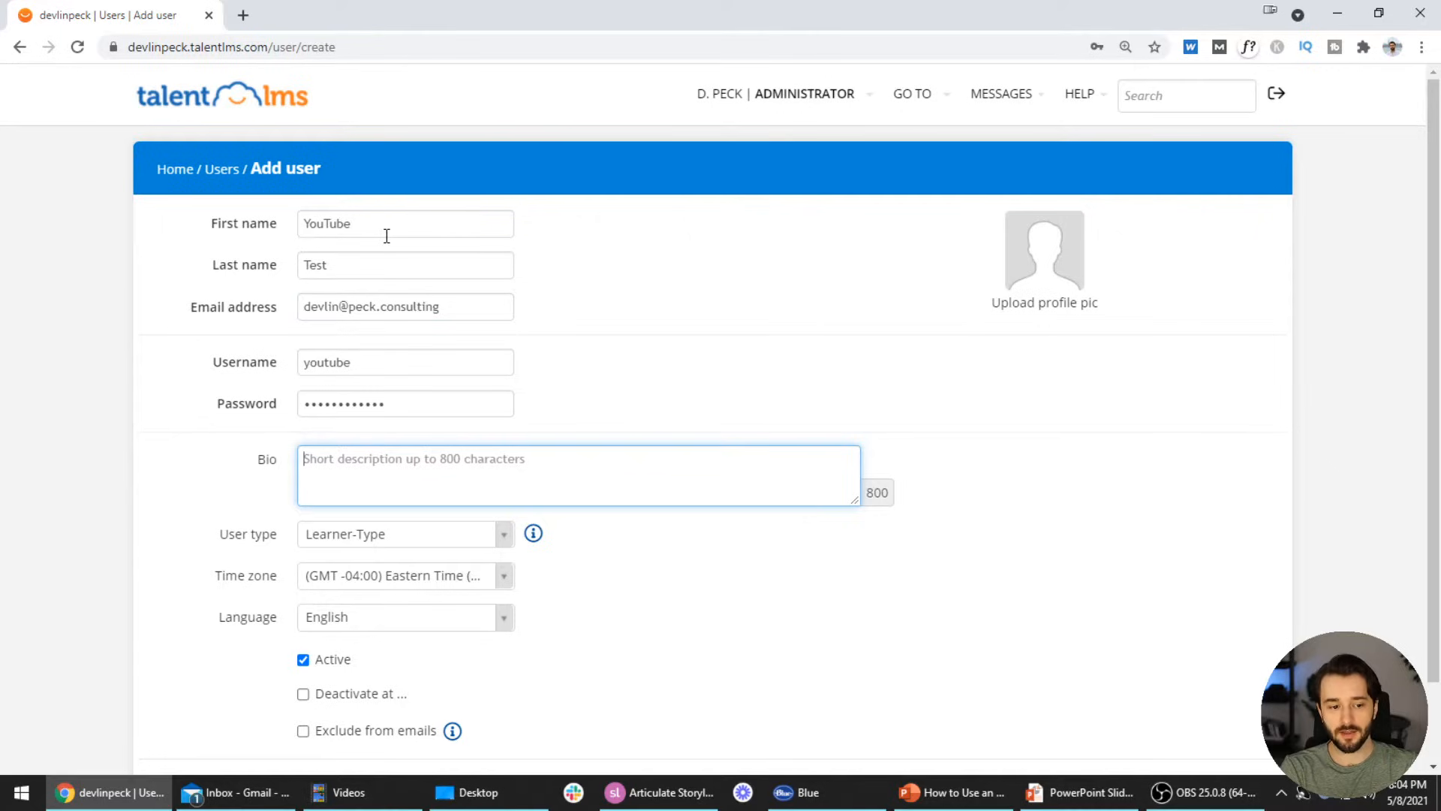
Keep the new user's type as Learner-Type
{"action": "left_click", "coordinate": [503, 539]}
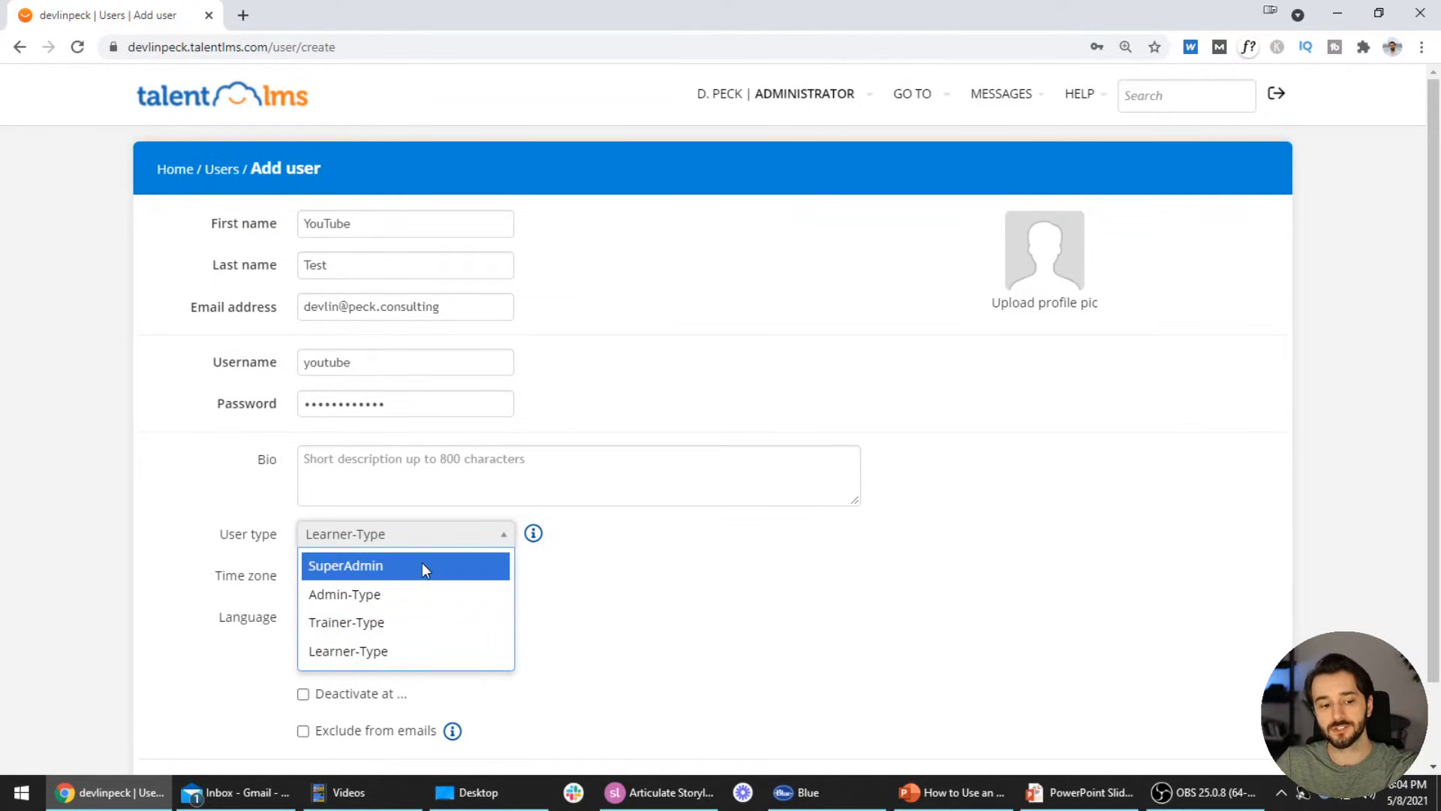
{"action": "left_click", "coordinate": [419, 651]}
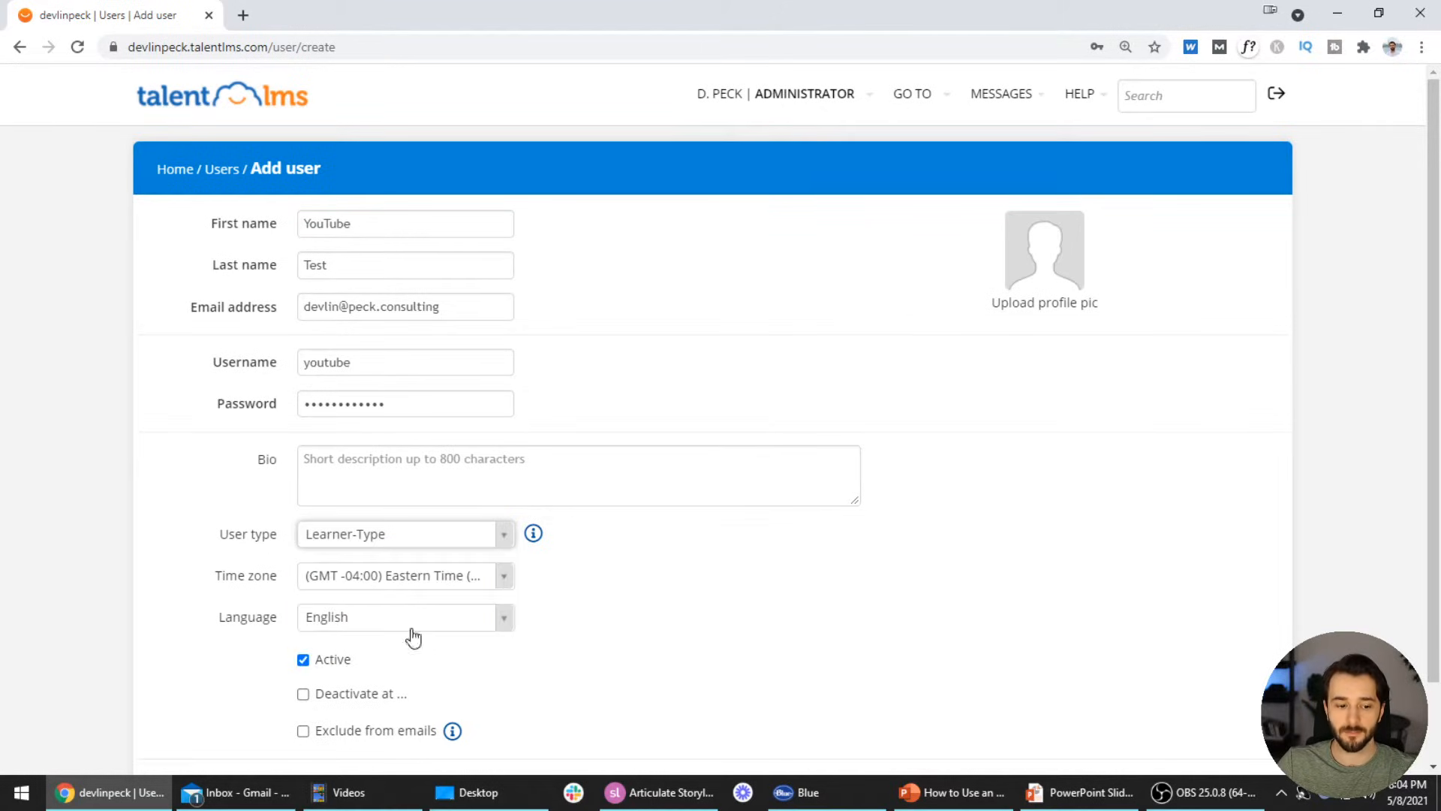
{"action": "scroll", "coordinate": [602, 545], "scroll_direction": "down", "scroll_amount": 2}
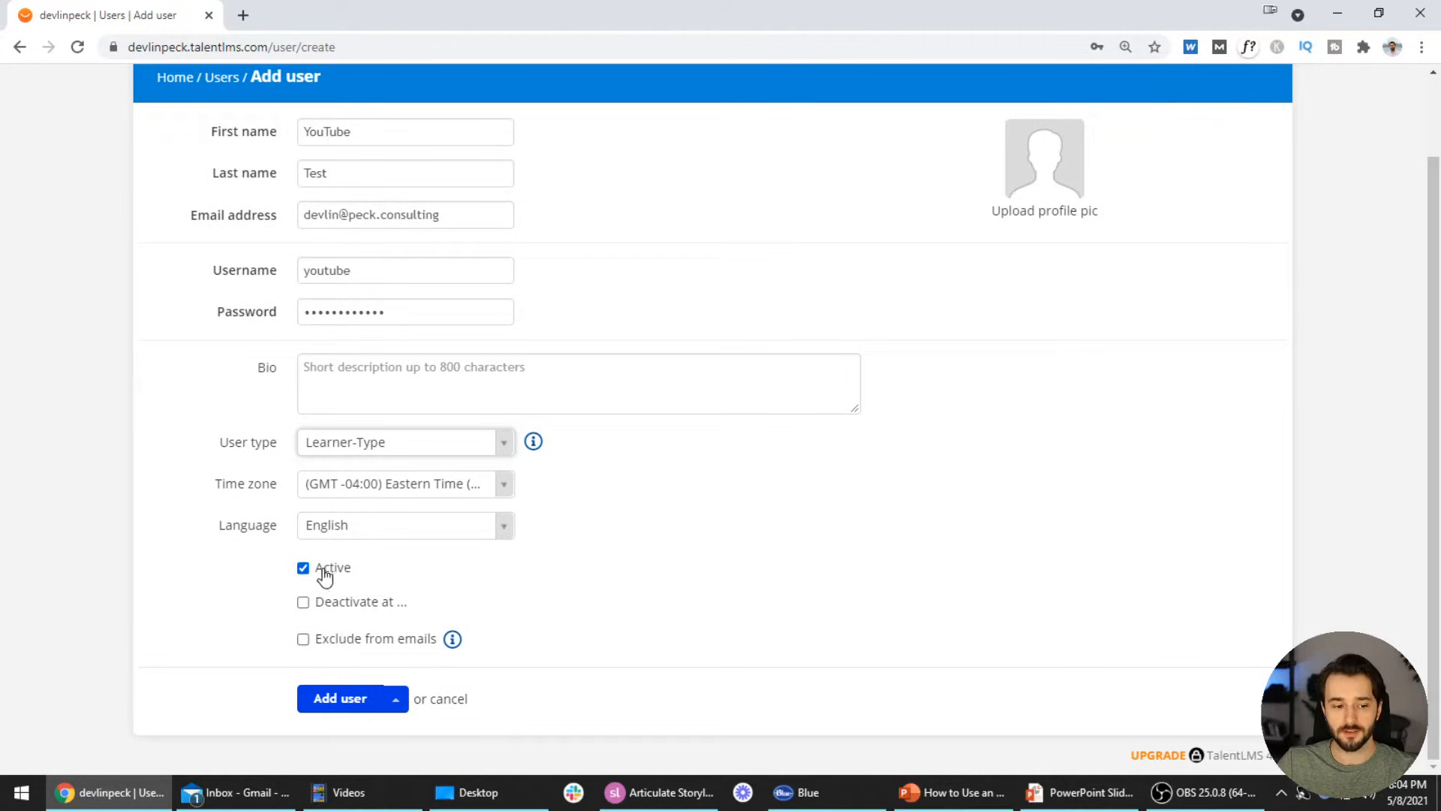
Add +1 before the @ in the rejected e-mail address and resubmit the new user
{"action": "left_click", "coordinate": [344, 700]}
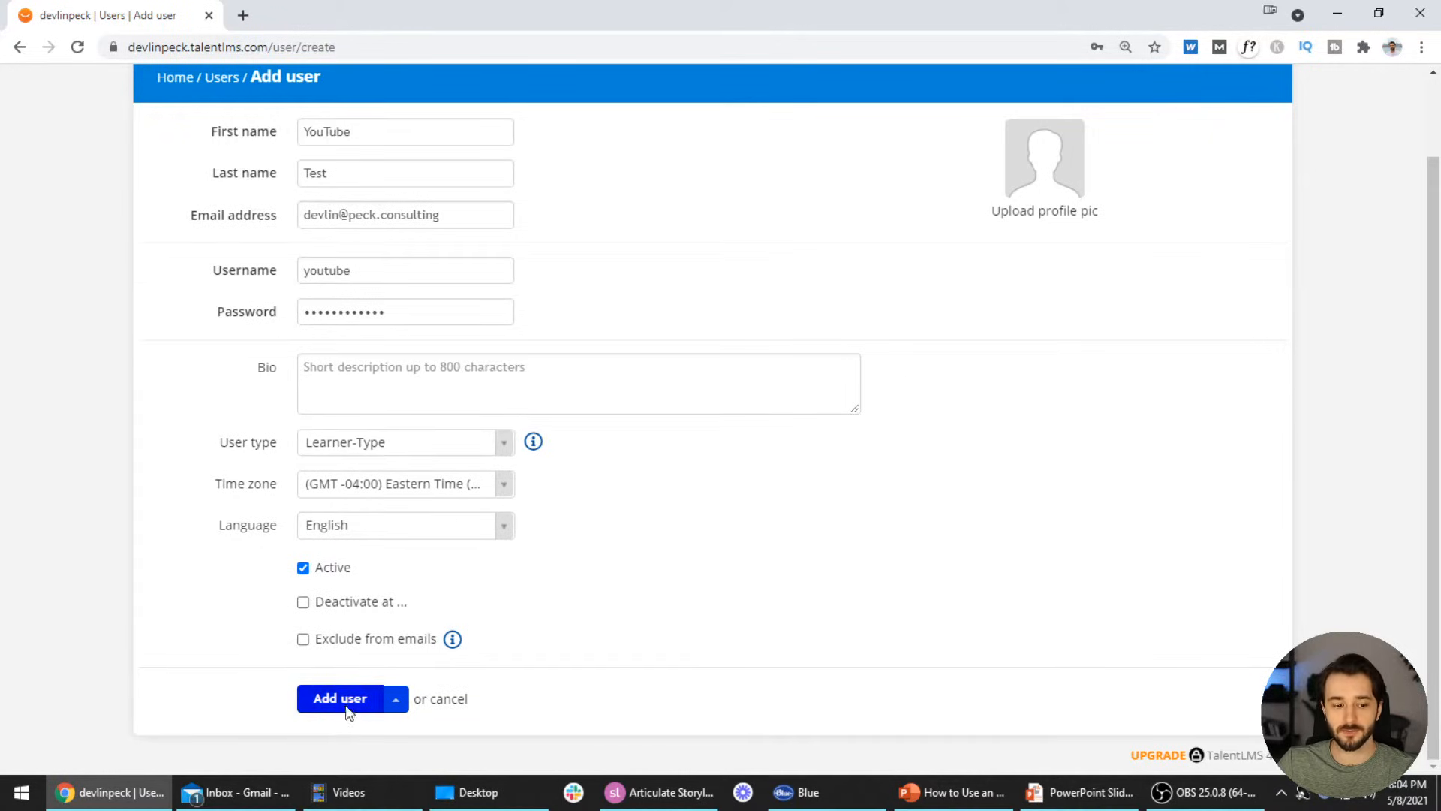
{"action": "triple_click", "coordinate": [466, 224]}
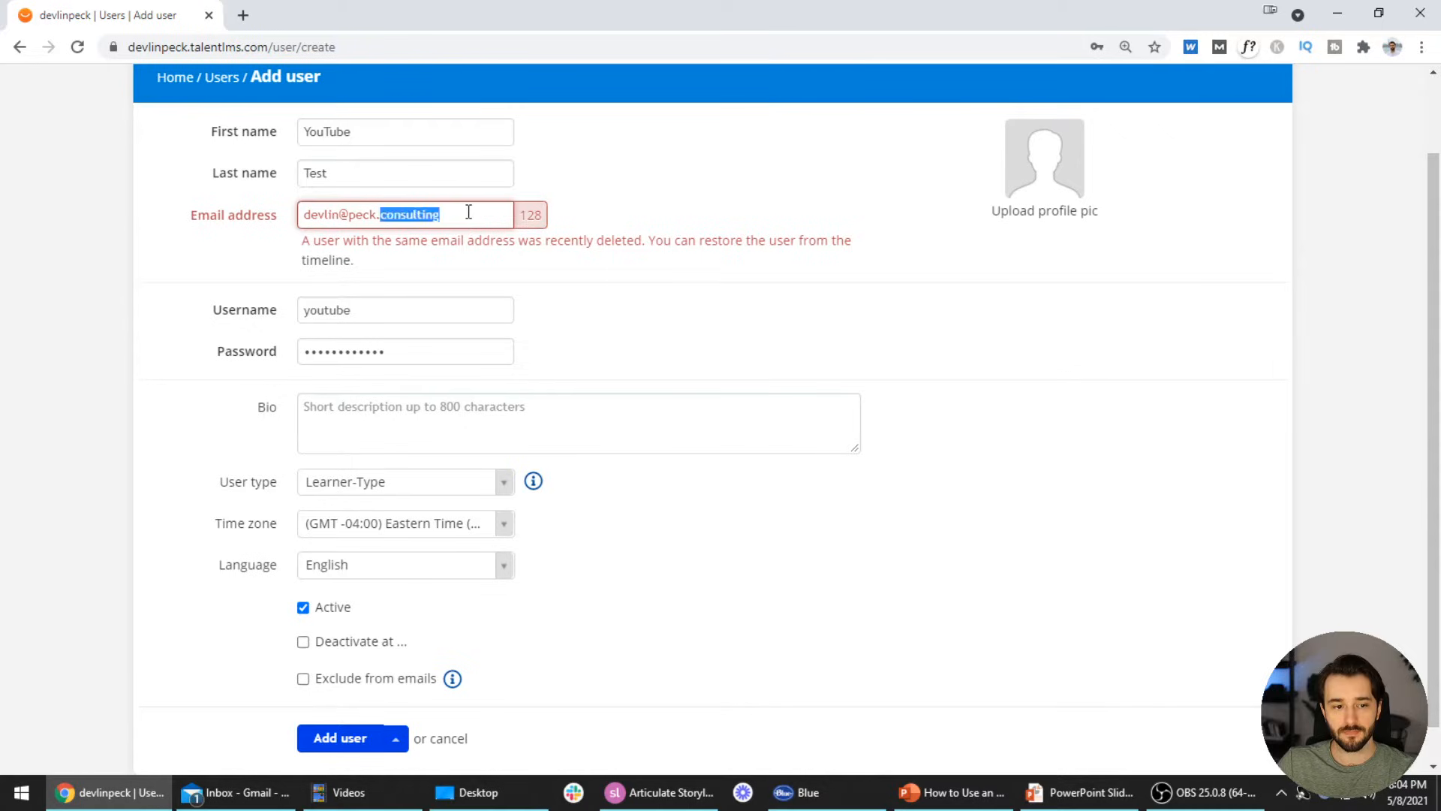
{"action": "left_click", "coordinate": [339, 215]}
{"action": "type", "text": ".p"}
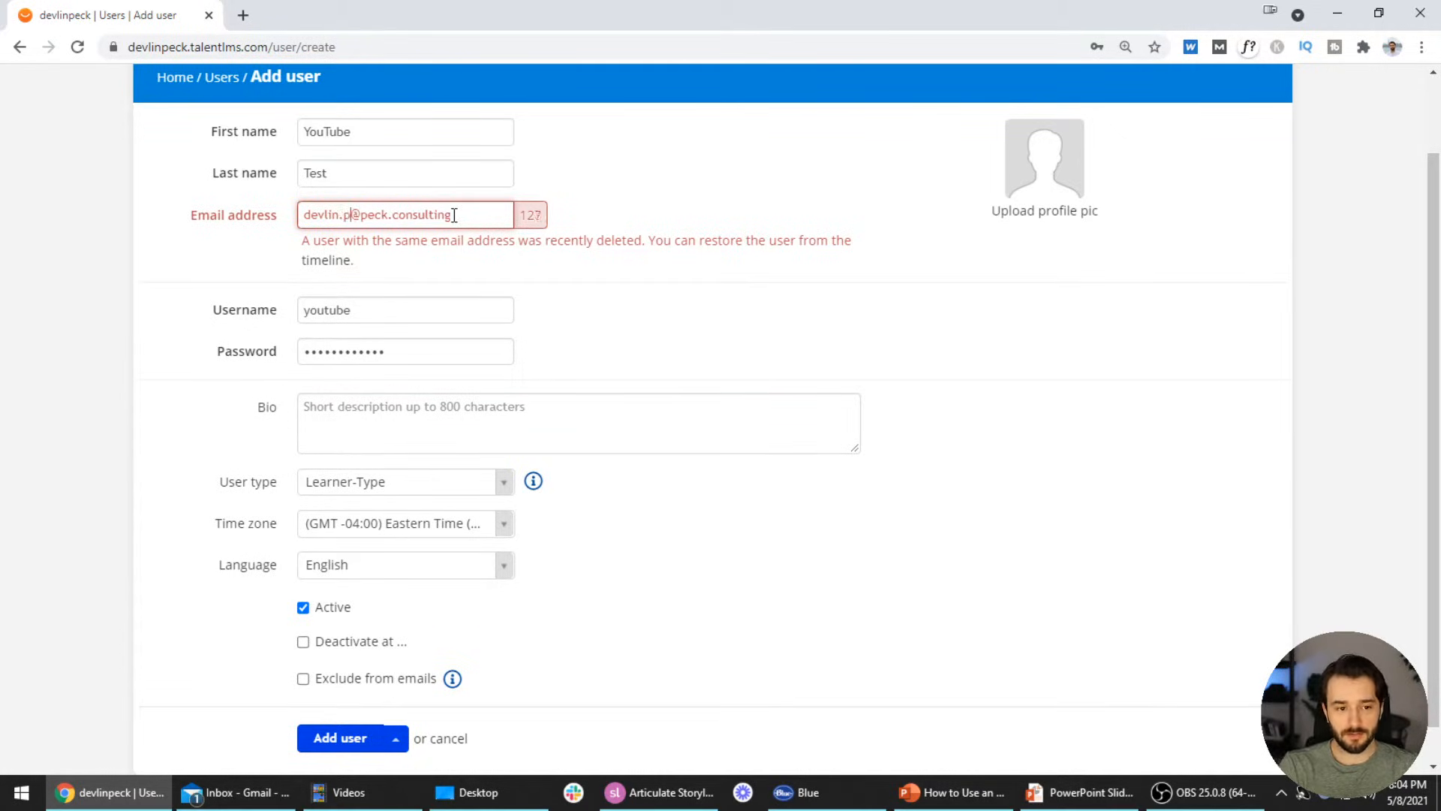
{"action": "key", "text": "BackSpace"}
{"action": "key", "text": "BackSpace"}
{"action": "type", "text": "+1"}
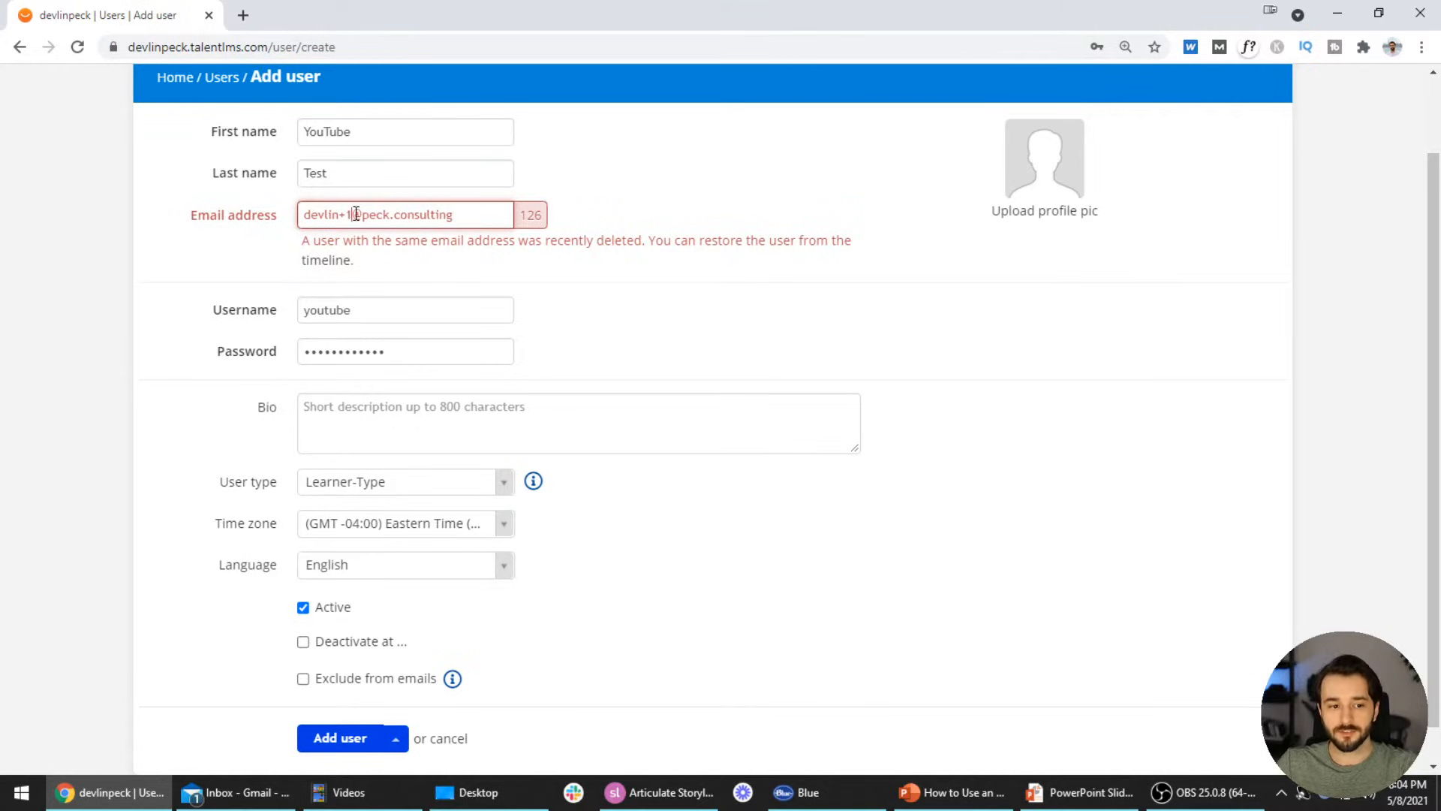
{"action": "left_click", "coordinate": [459, 283]}
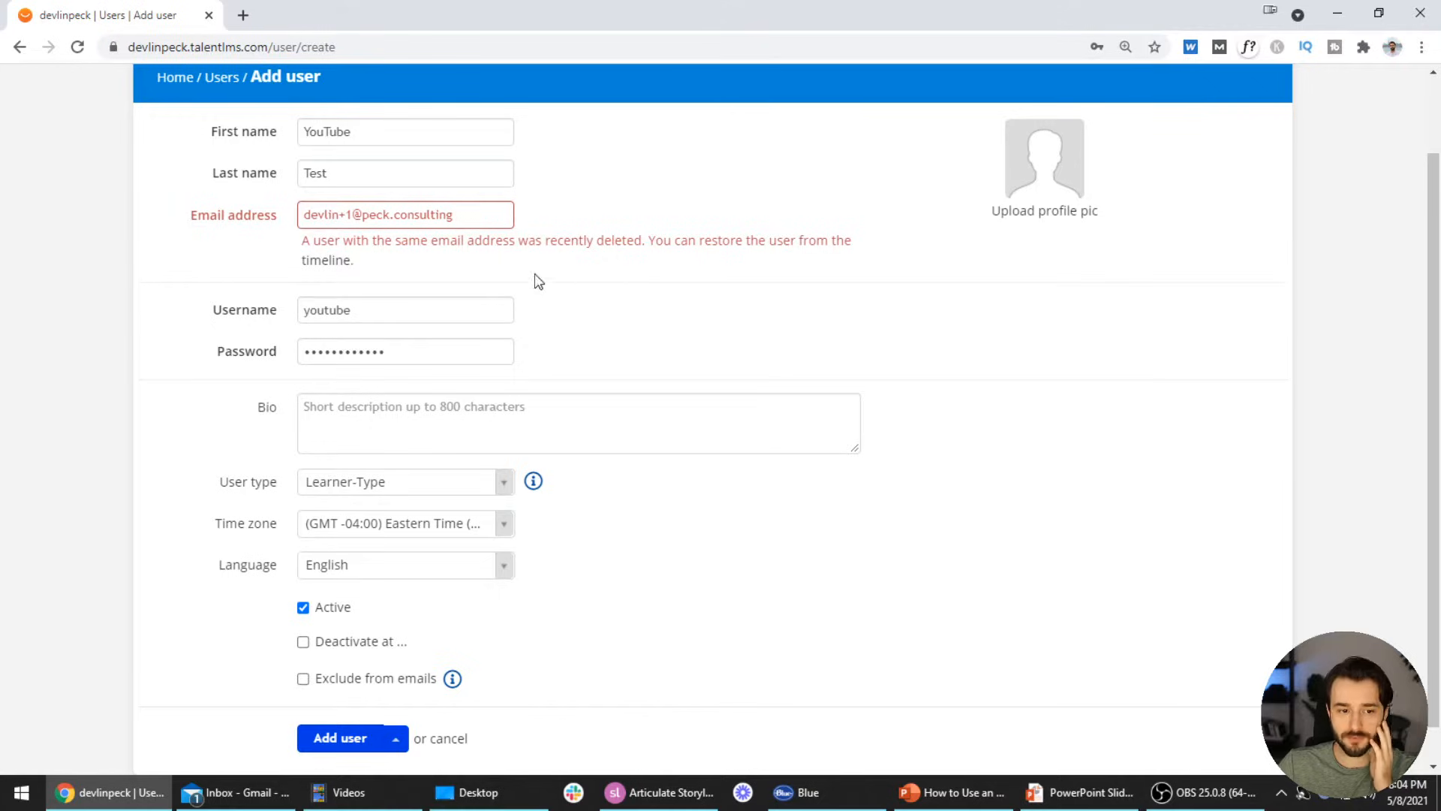
{"action": "scroll", "coordinate": [360, 661], "scroll_direction": "down", "scroll_amount": 1}
{"action": "left_click", "coordinate": [330, 697]}
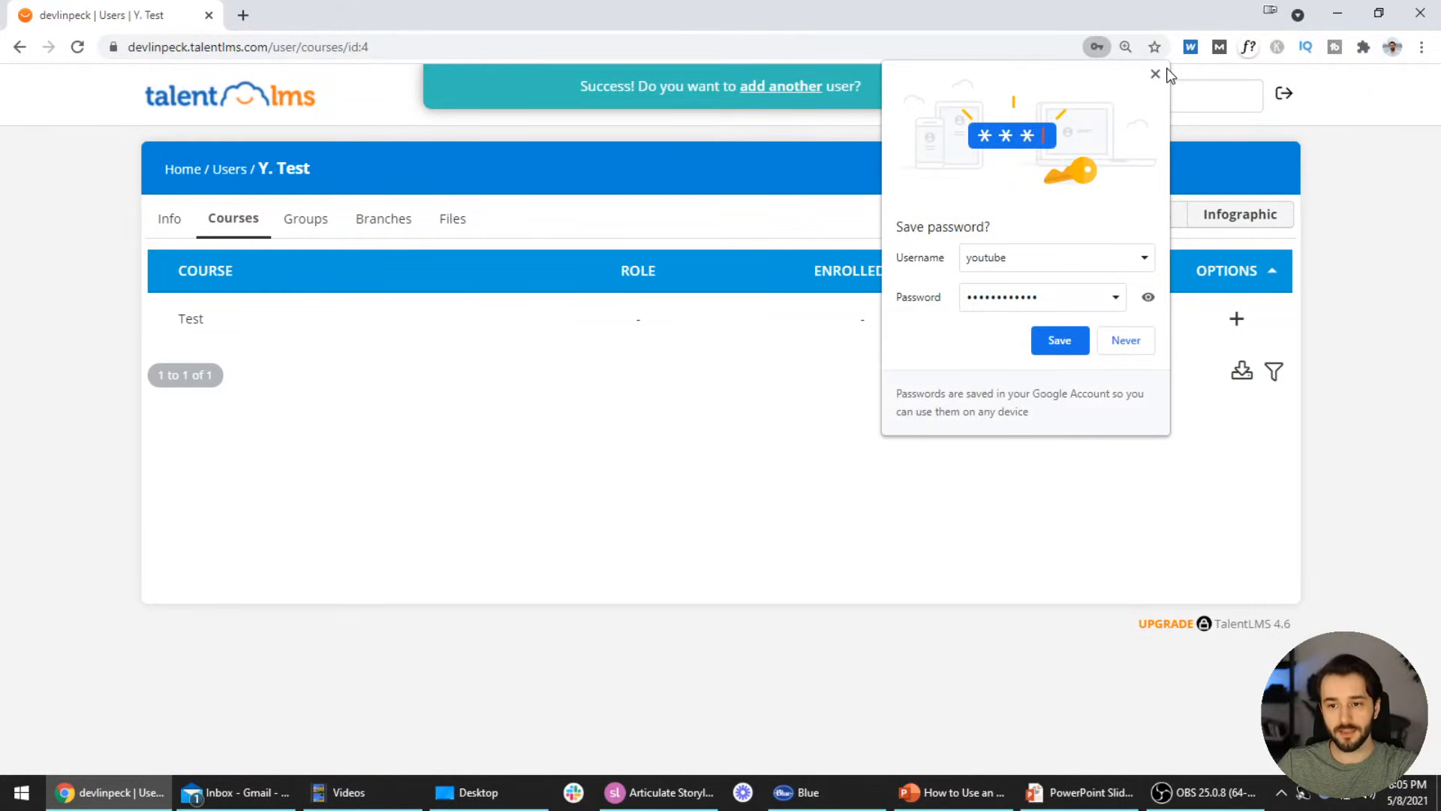
Dismiss Chrome's save-password prompt, leave the Test course unenrolled, and bring up the GO TO list
{"action": "left_click", "coordinate": [1156, 71]}
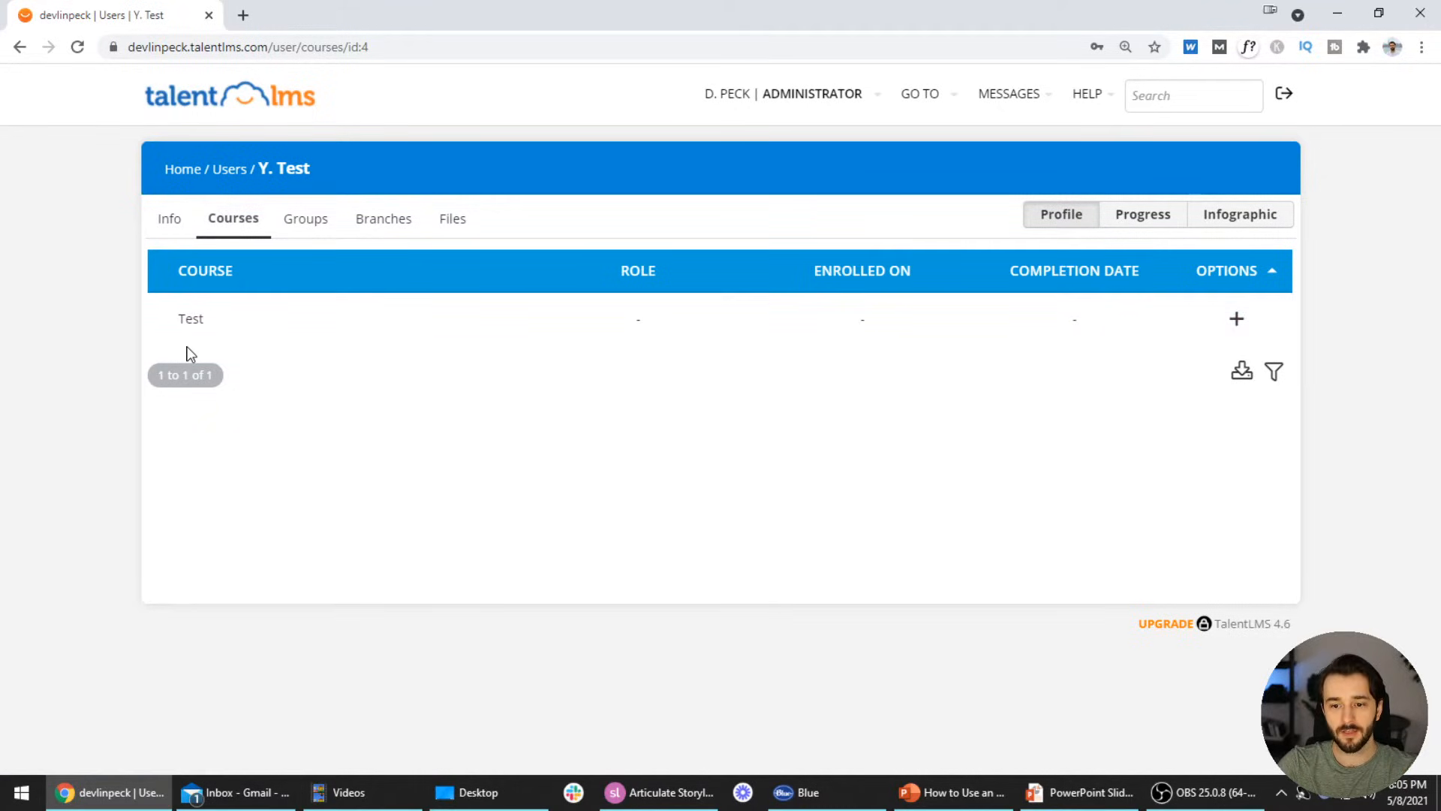
{"action": "left_click", "coordinate": [161, 323]}
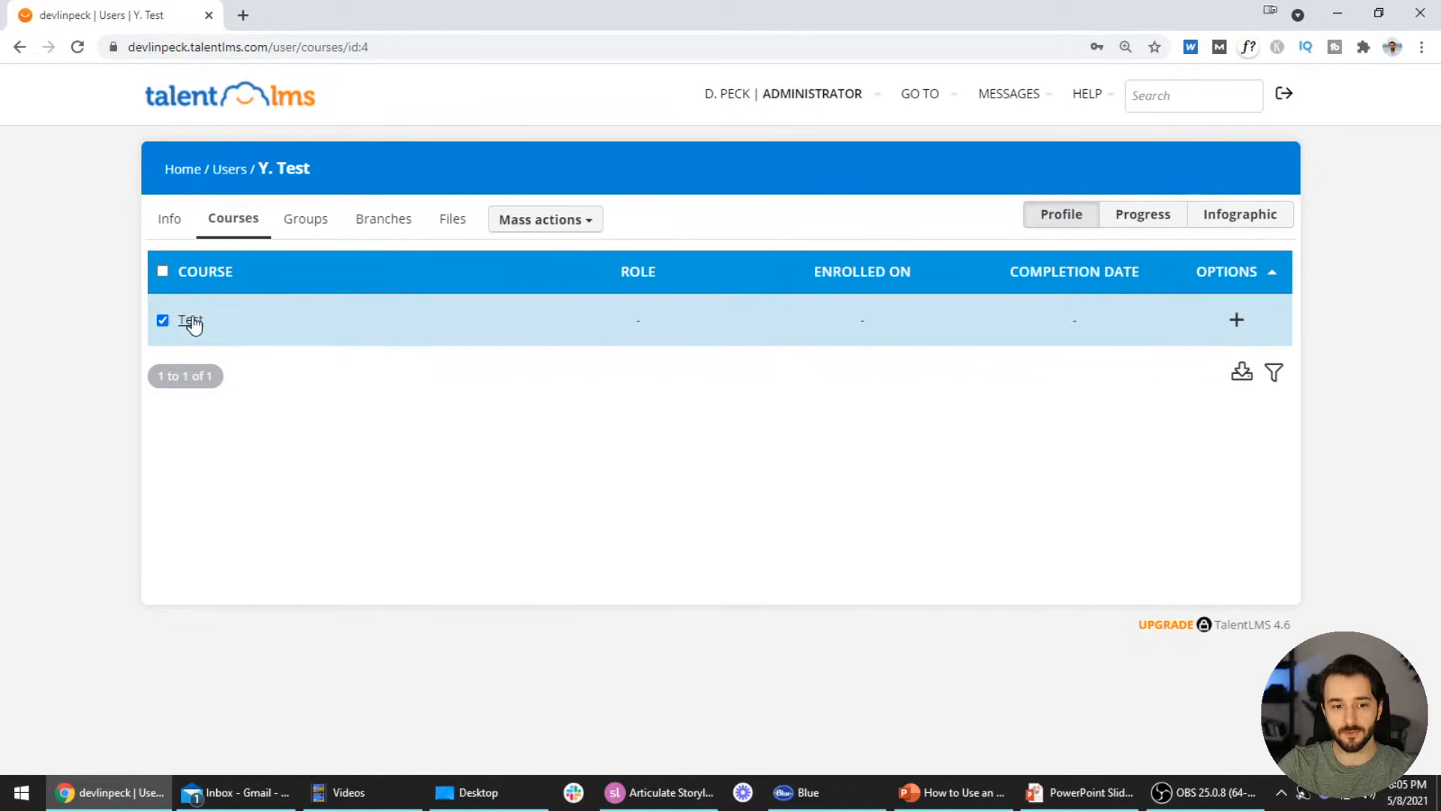
{"action": "left_click", "coordinate": [578, 225]}
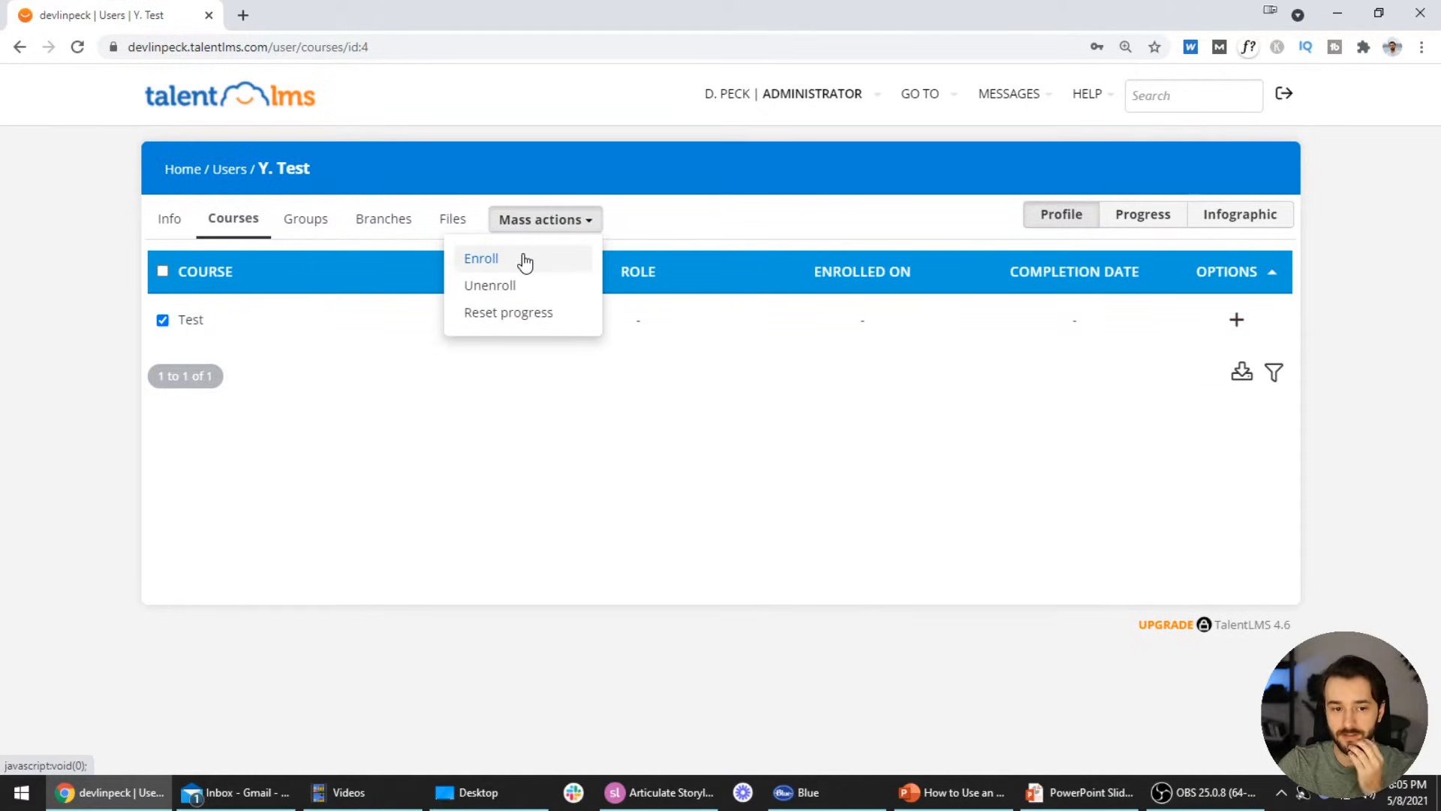
{"action": "left_click", "coordinate": [516, 443]}
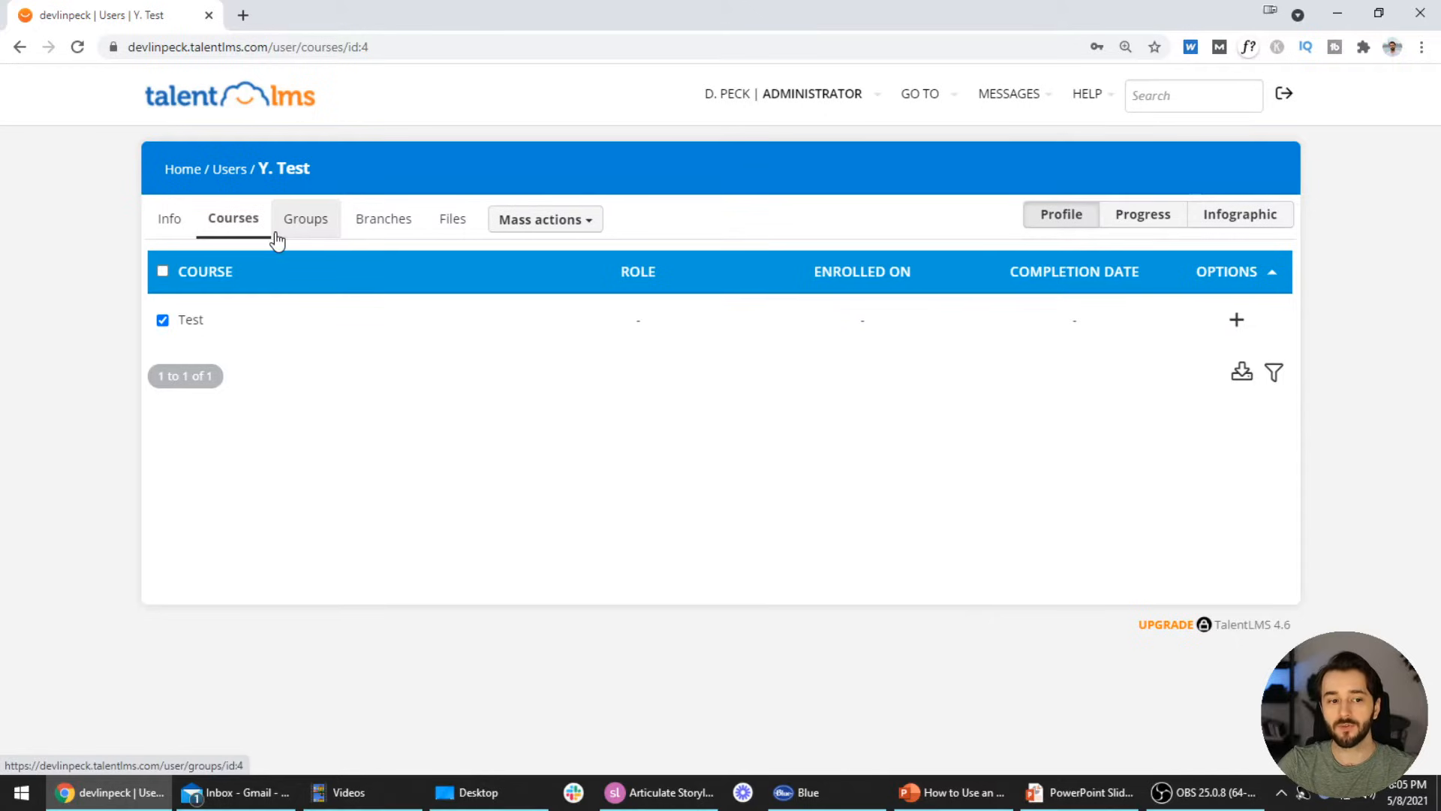
{"action": "left_click", "coordinate": [920, 92]}
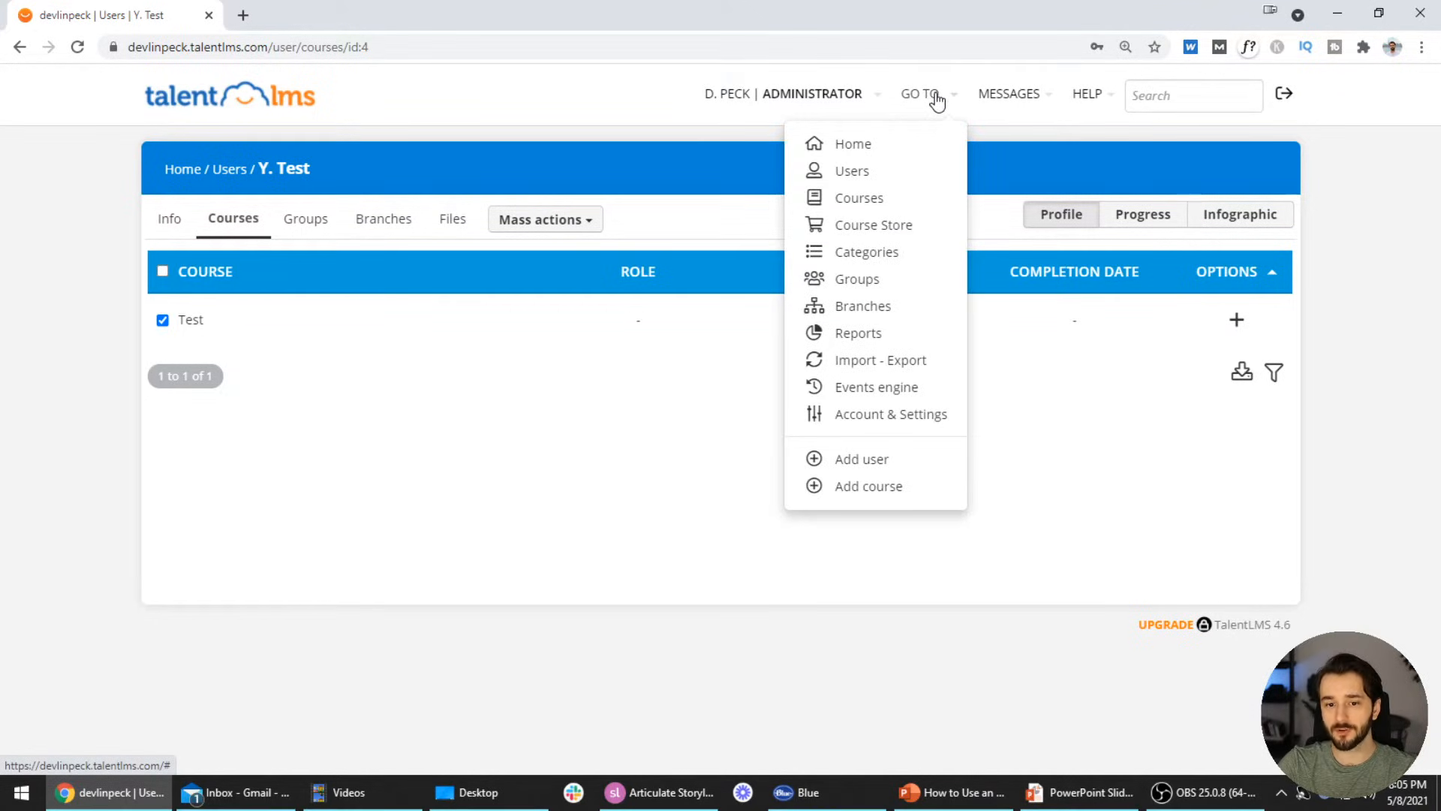
Go to the Courses list and start a new course
{"action": "left_click", "coordinate": [890, 201]}
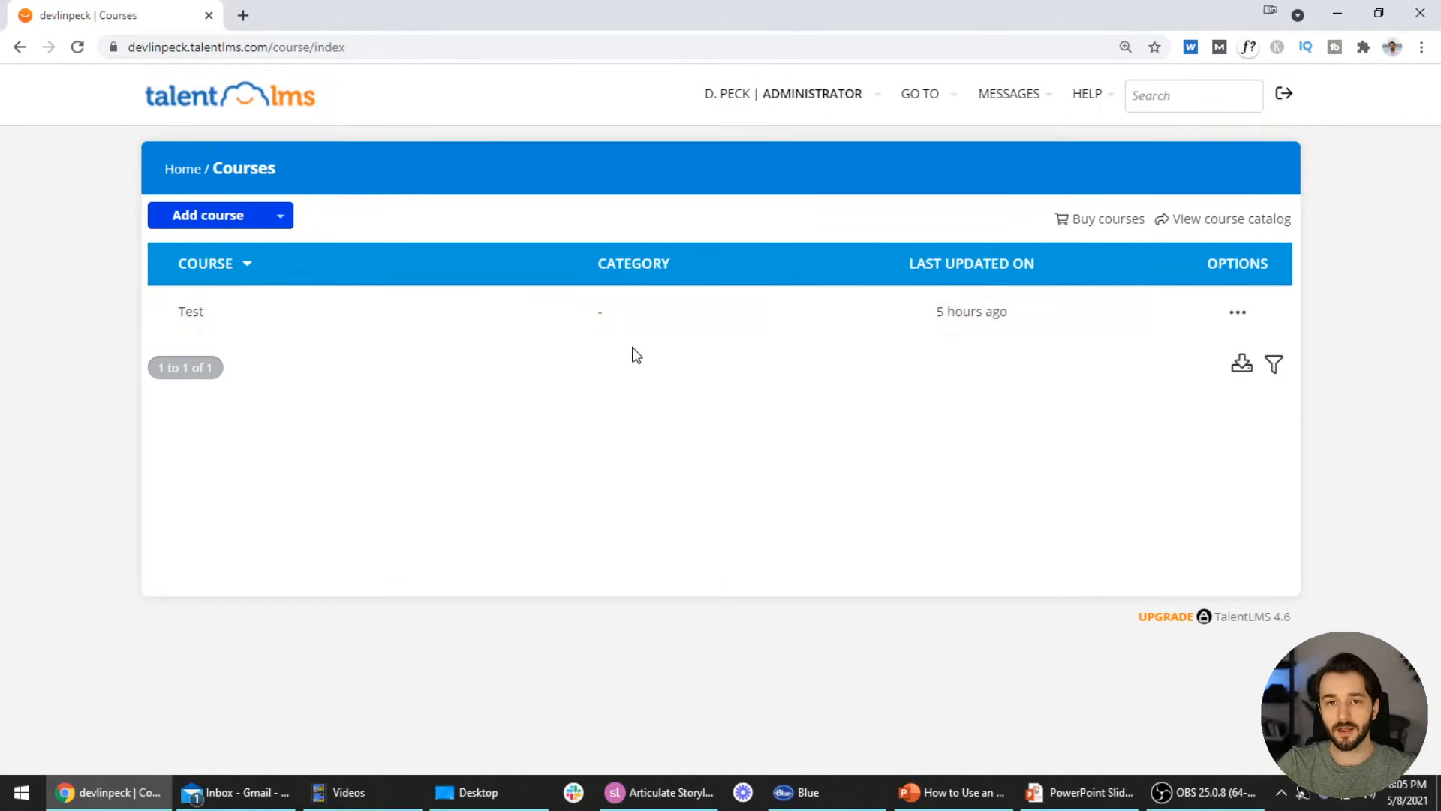
{"action": "left_click", "coordinate": [218, 227]}
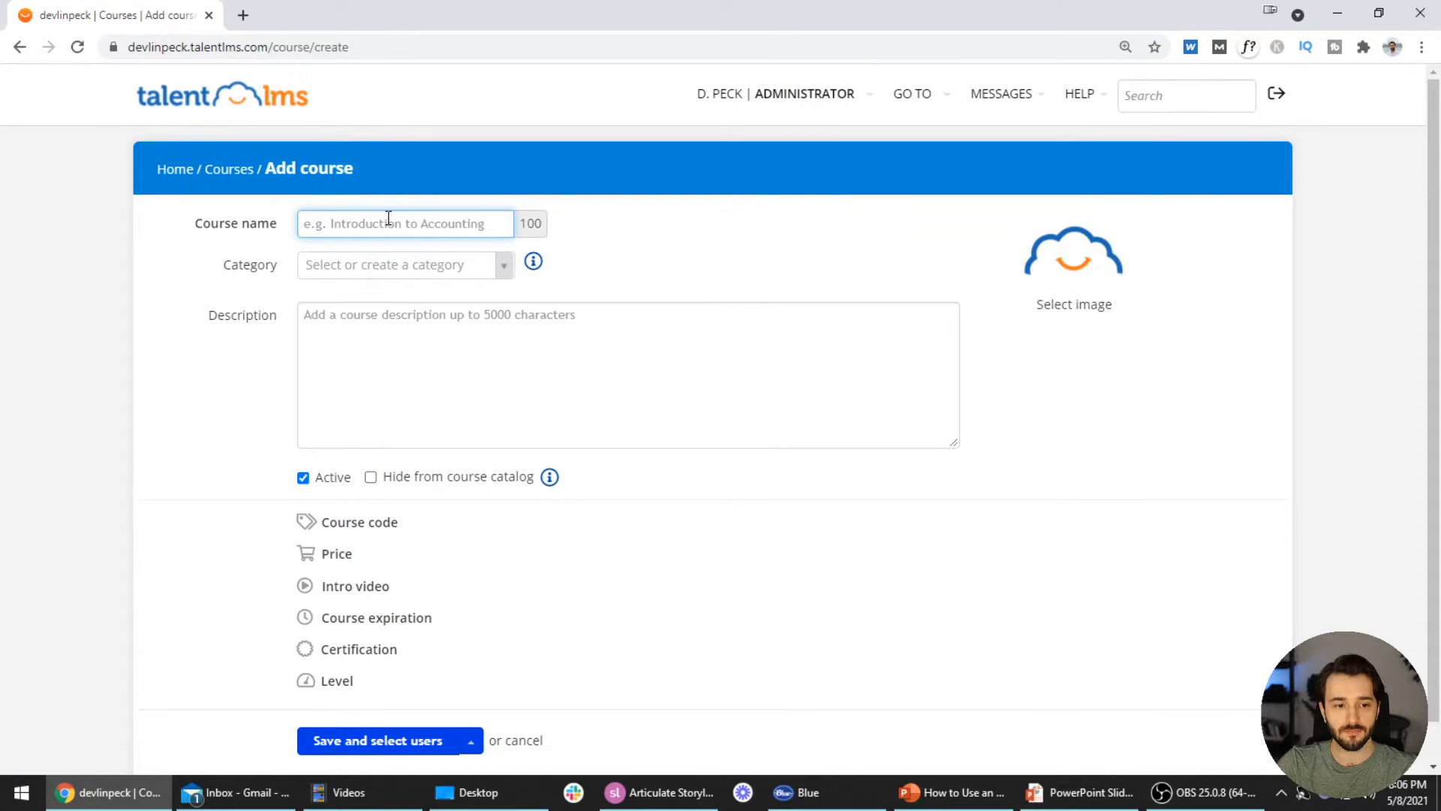
Name the course Personalization 101, describe it as 'Experience a personalized eLearning module.', no category, and save
{"action": "type", "text": "Personalization 101"}
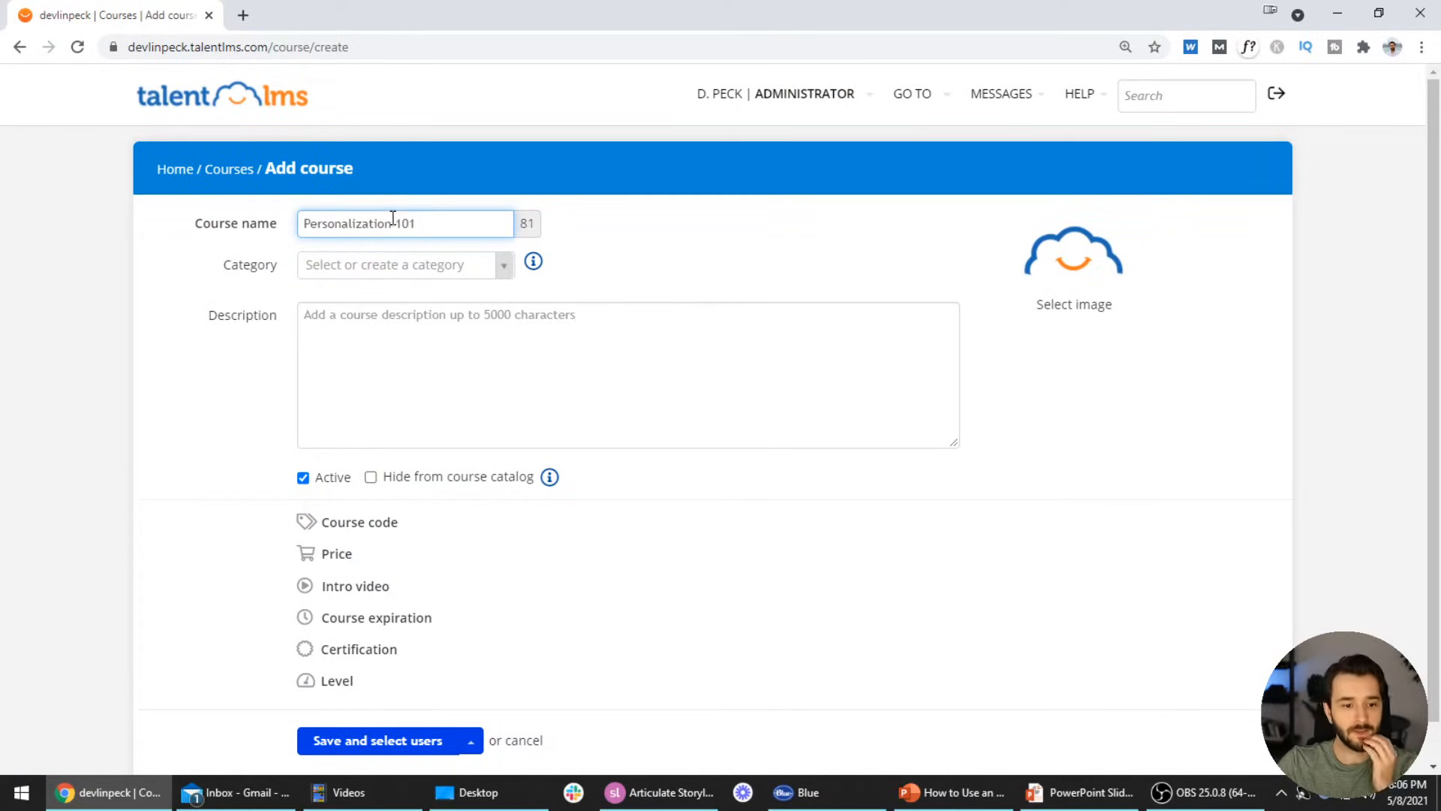
{"action": "left_click", "coordinate": [500, 266]}
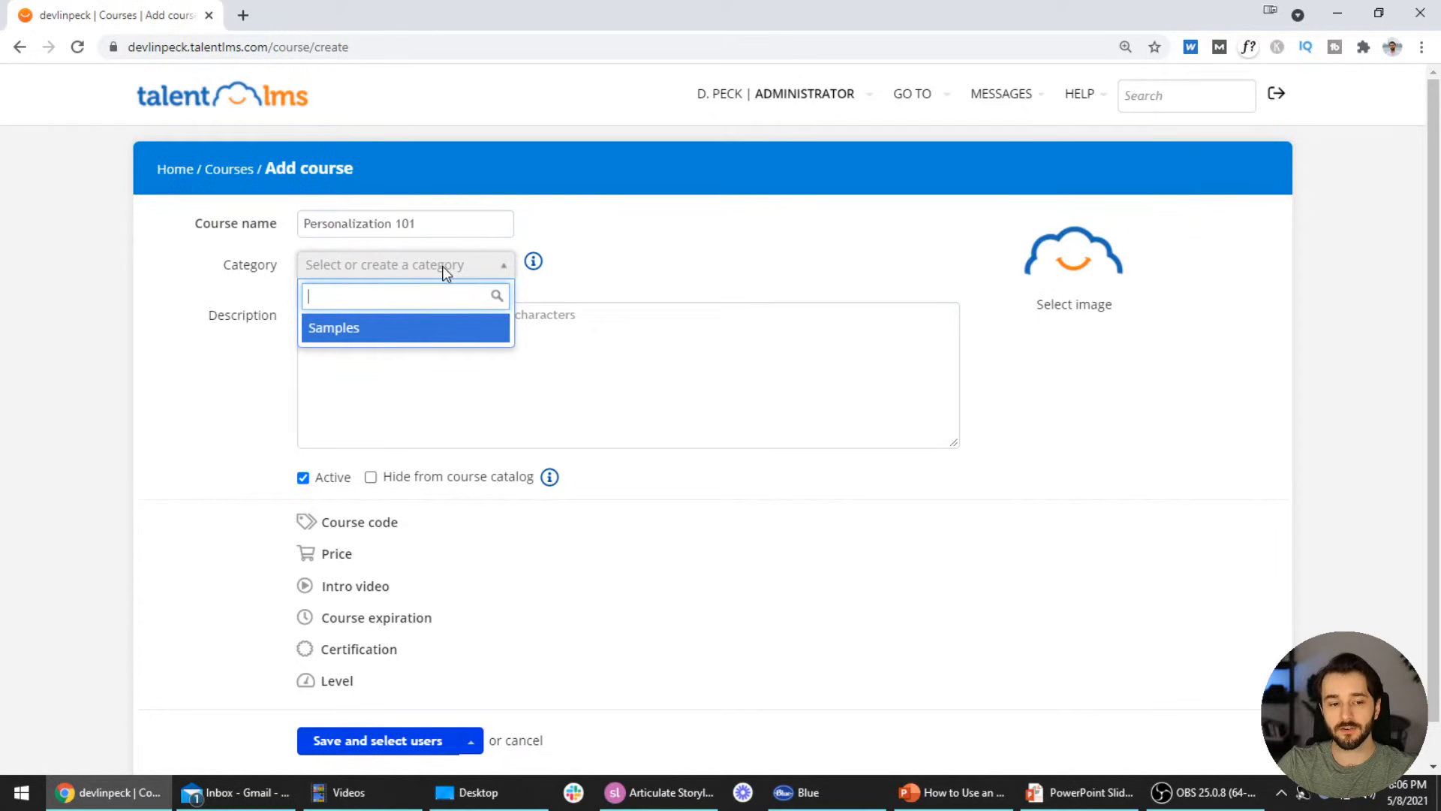
{"action": "left_click", "coordinate": [623, 269]}
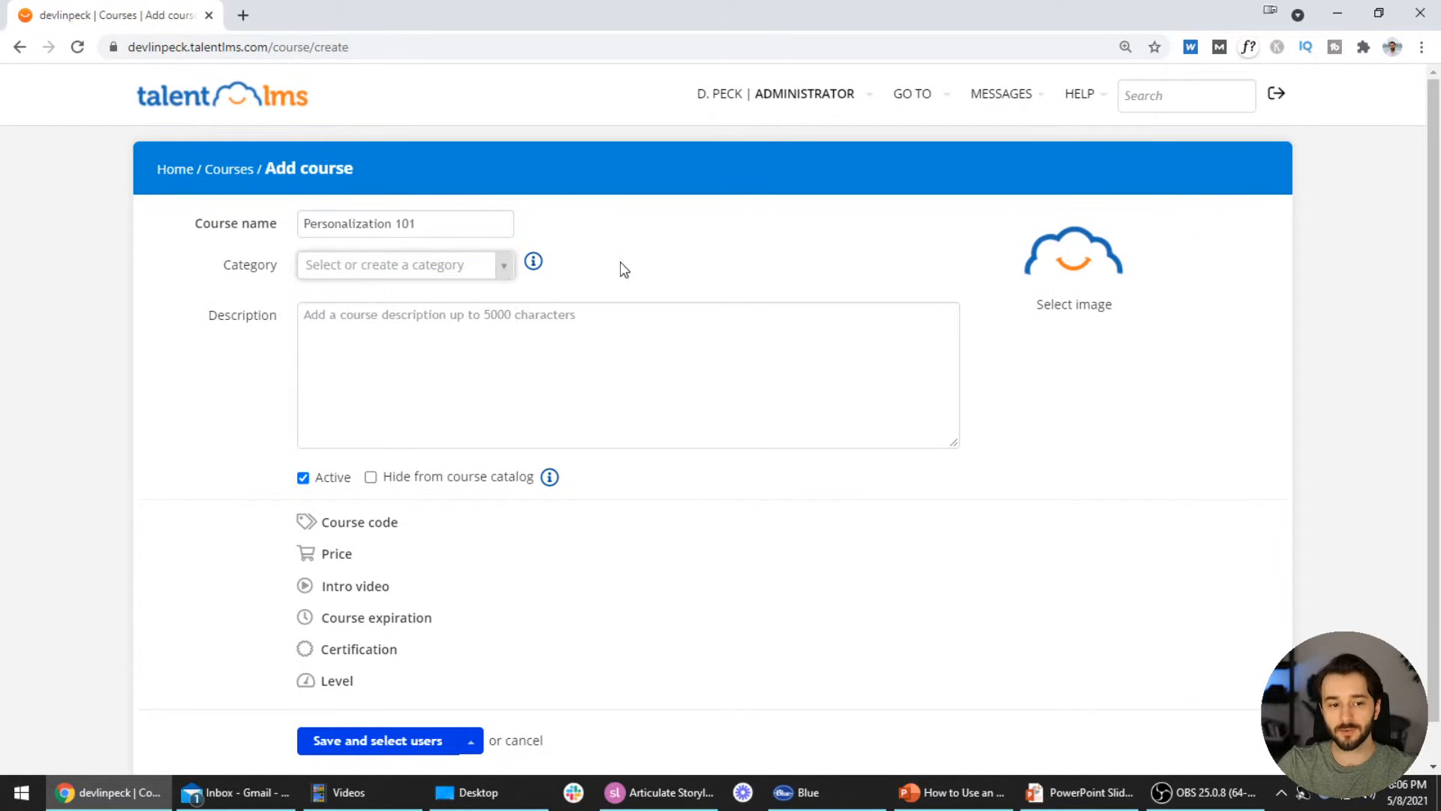
{"action": "left_click", "coordinate": [428, 335]}
{"action": "type", "text": "Learn"}
{"action": "key", "text": "BackSpace"}
{"action": "key", "text": "BackSpace"}
{"action": "key", "text": "BackSpace"}
{"action": "key", "text": "BackSpace"}
{"action": "key", "text": "BackSpace"}
{"action": "key", "text": "BackSpace"}
{"action": "type", "text": "Experience a personalized eLearning mo"}
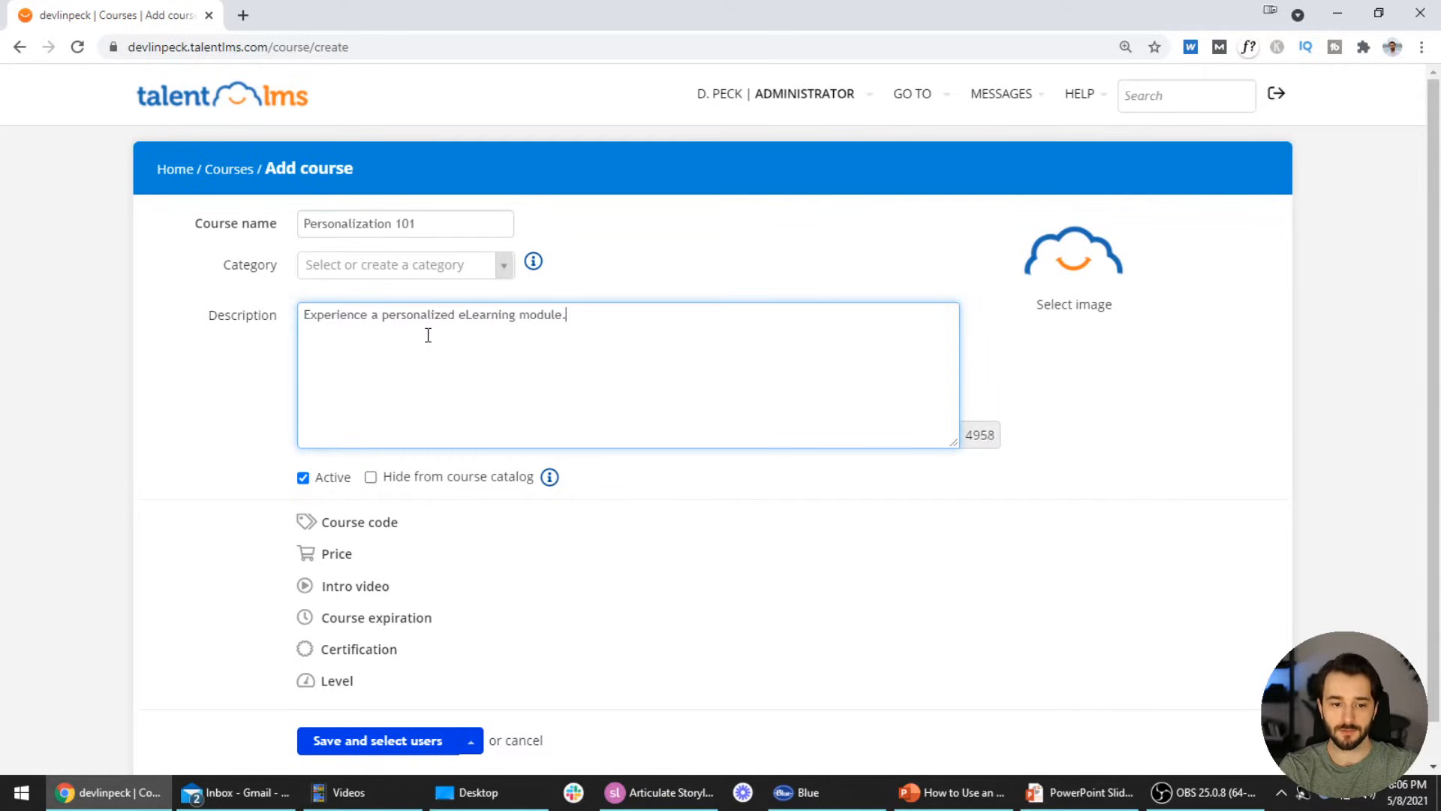
{"action": "type", "text": "dule."}
{"action": "scroll", "coordinate": [390, 308], "scroll_direction": "down", "scroll_amount": 1}
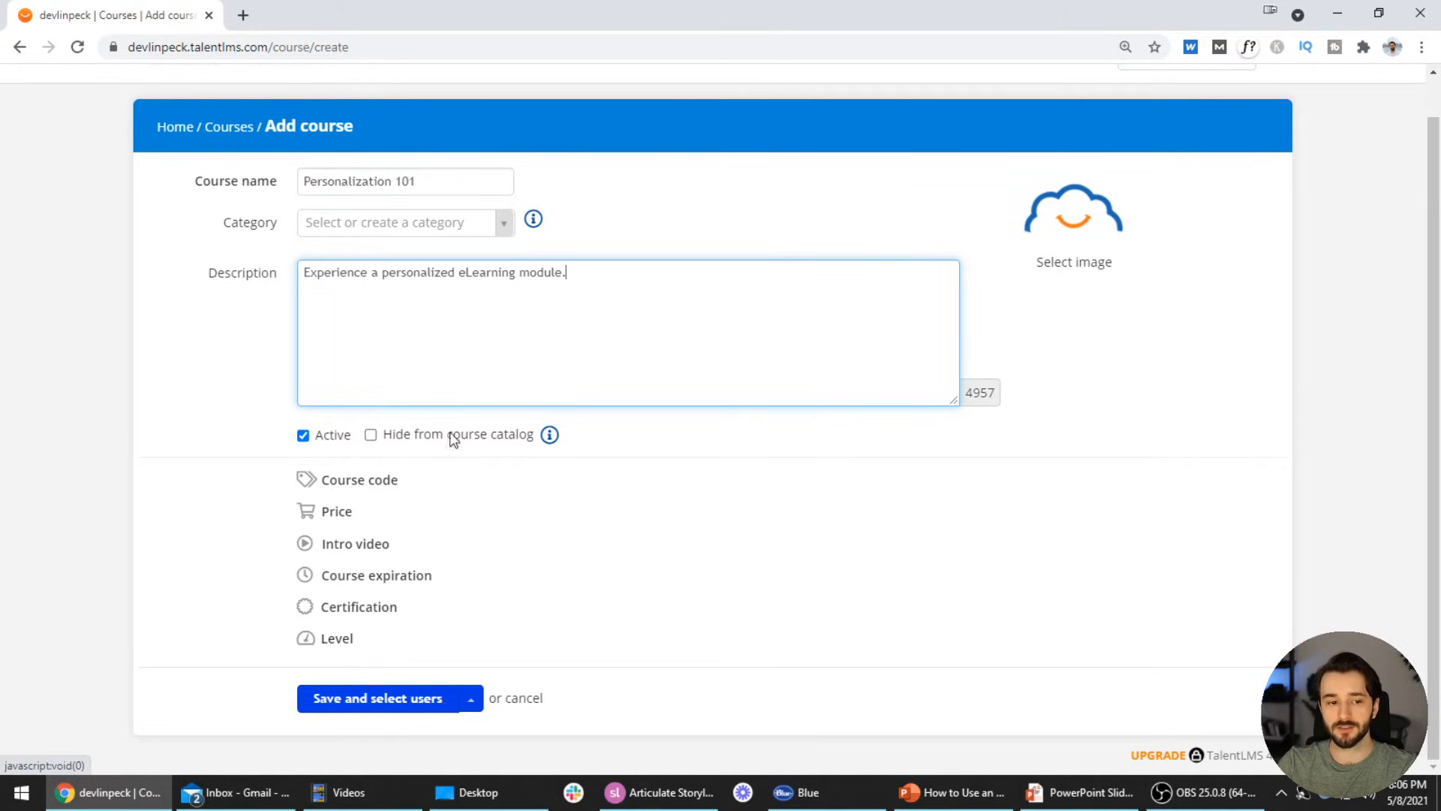
{"action": "left_click", "coordinate": [403, 180]}
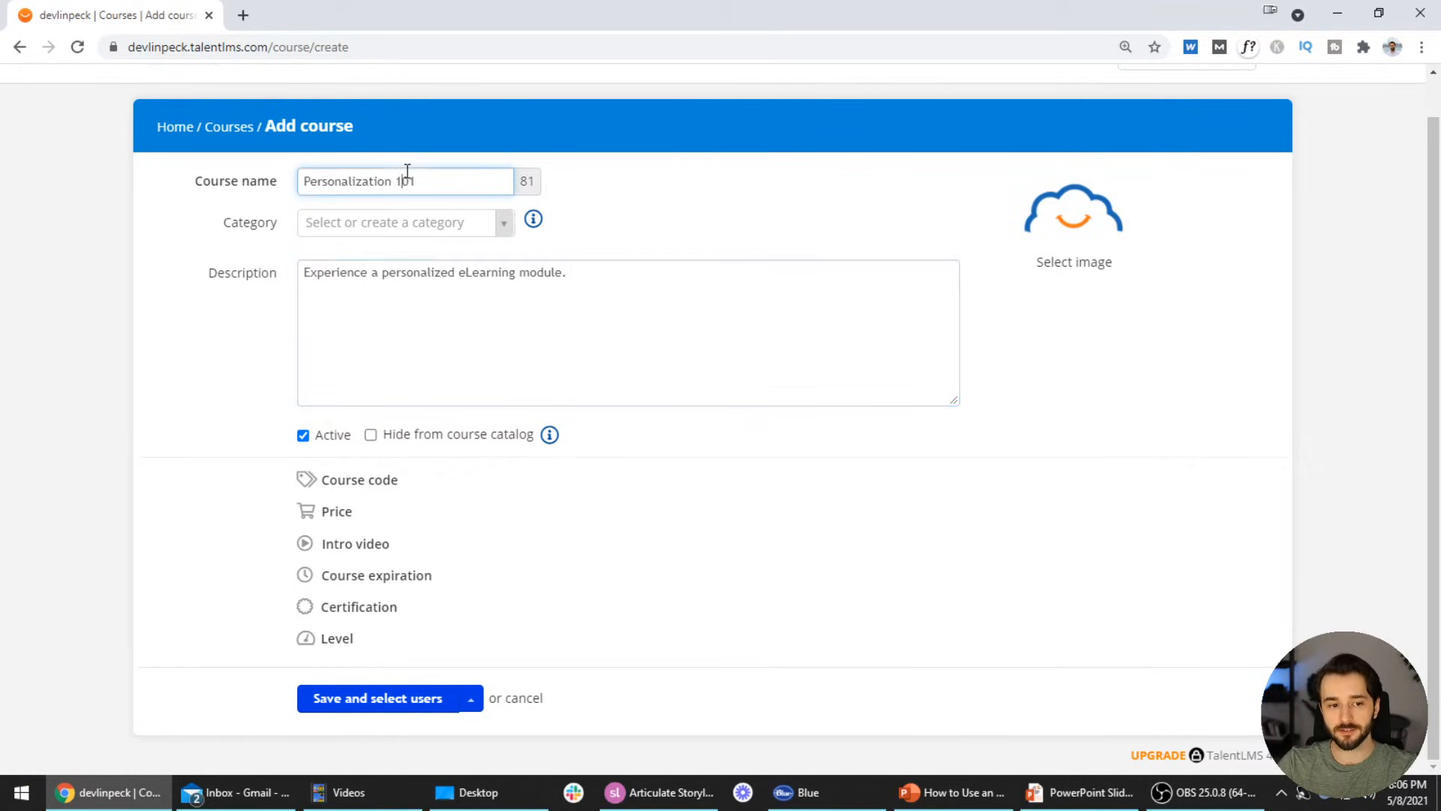
{"action": "left_click", "coordinate": [372, 295]}
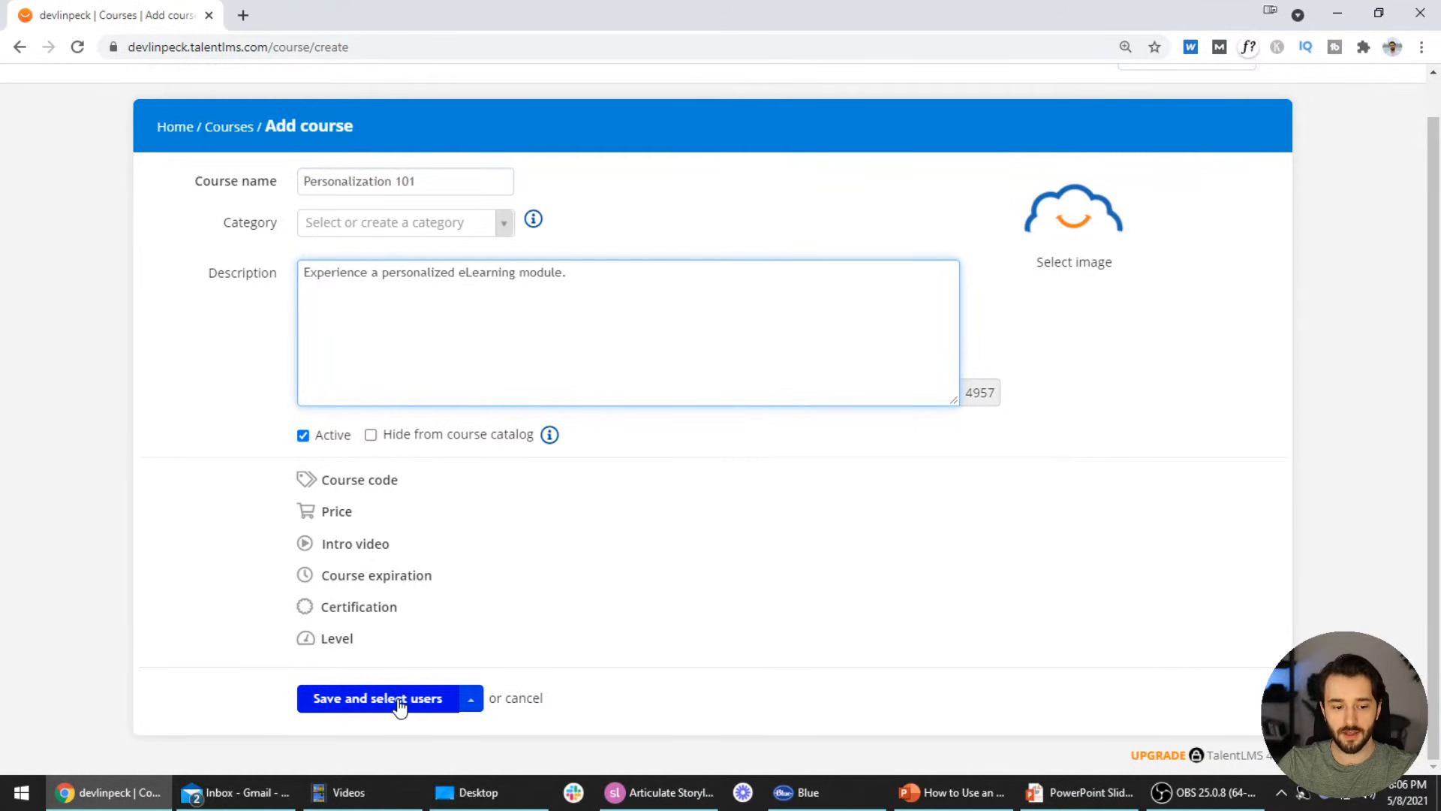
{"action": "left_click", "coordinate": [436, 699]}
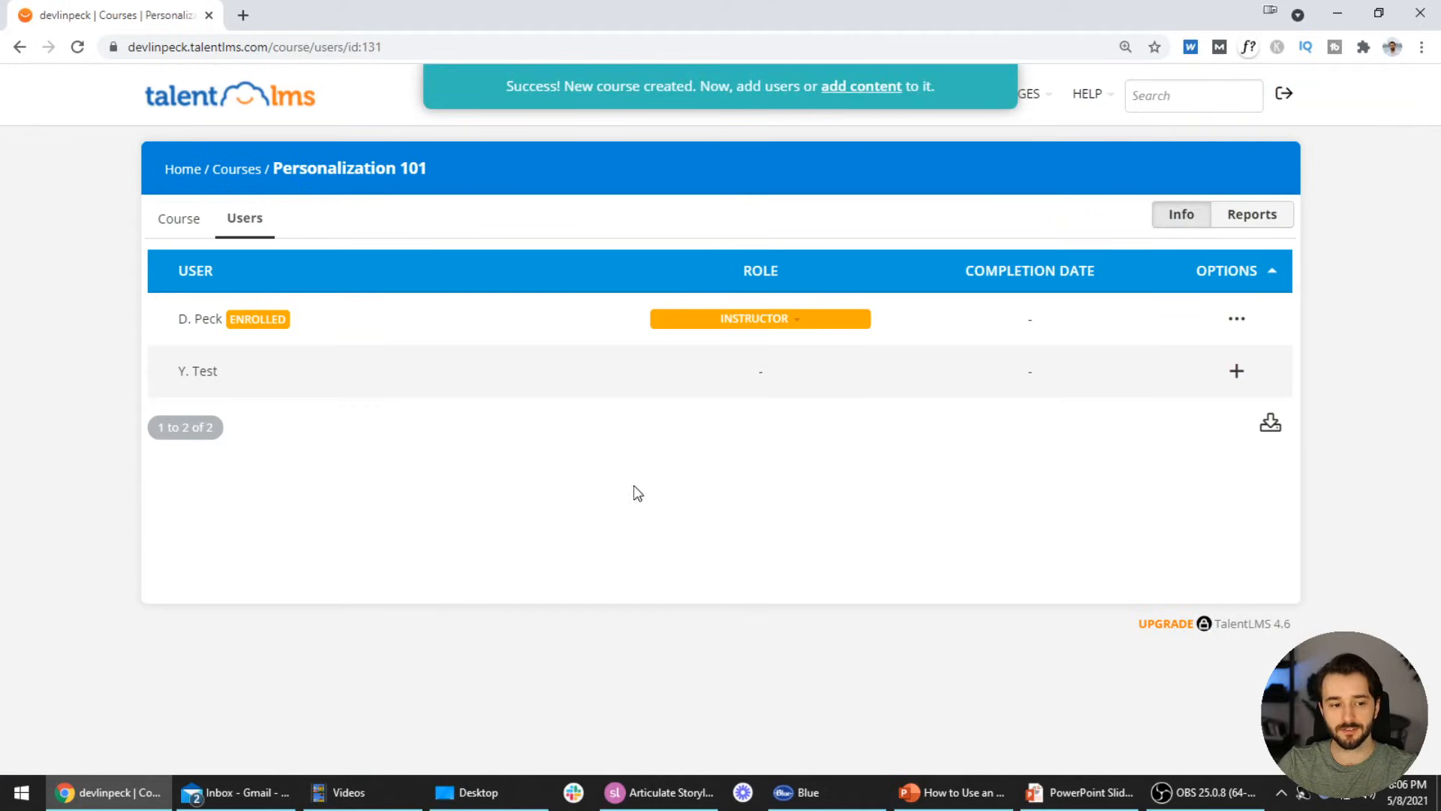
Check Y. Test, enroll the user through Mass actions > Enroll, and confirm
{"action": "left_click", "coordinate": [162, 372]}
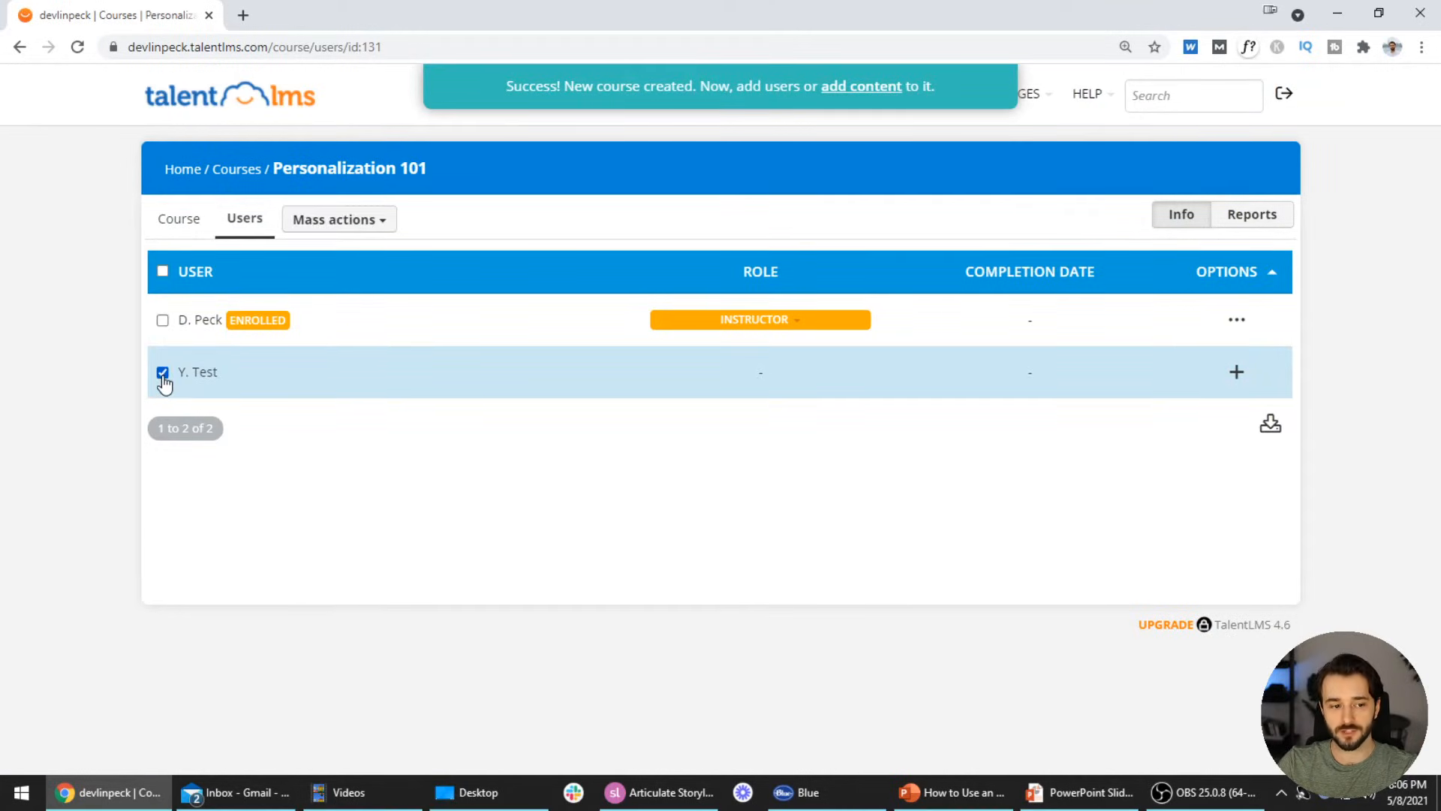
{"action": "left_click", "coordinate": [351, 225]}
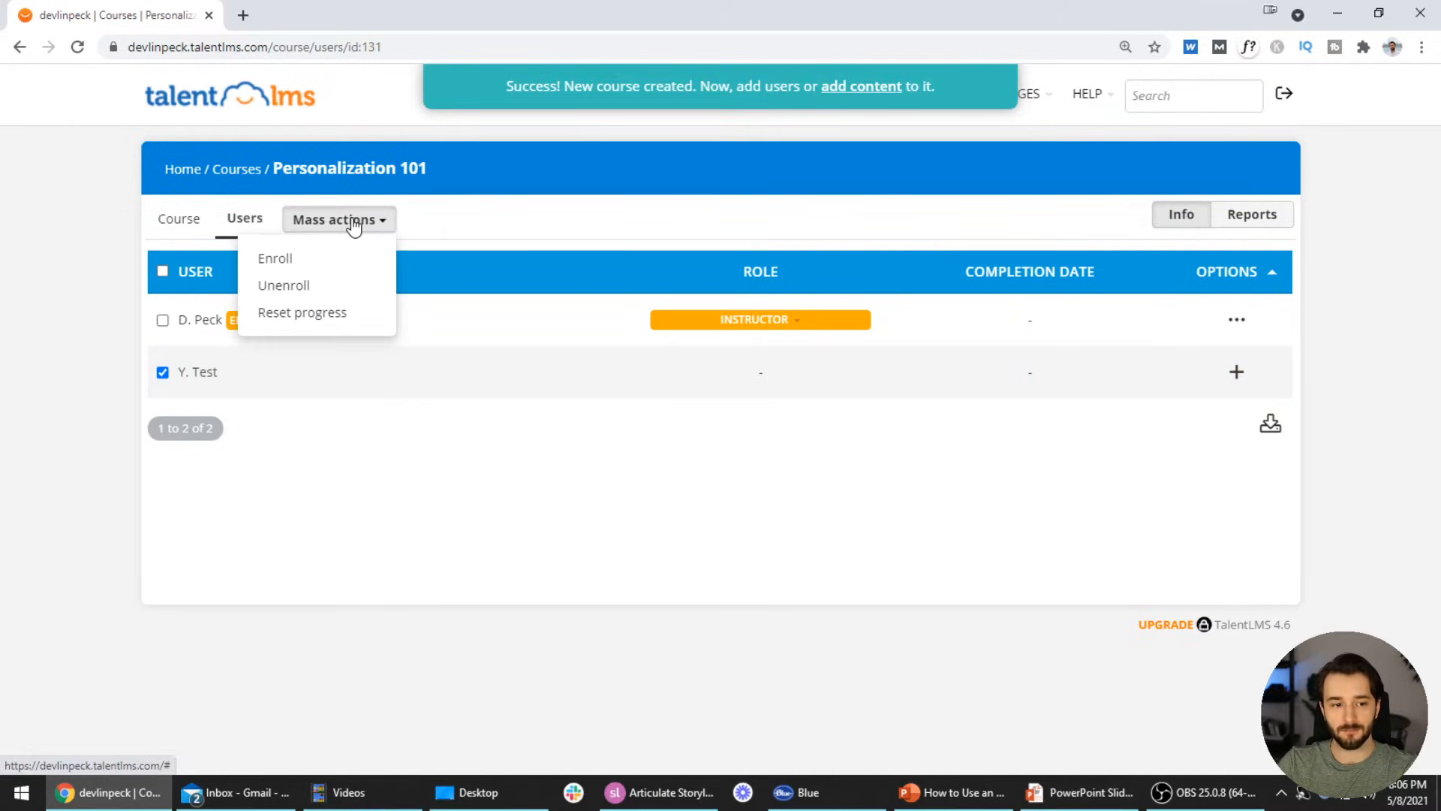
{"action": "left_click", "coordinate": [313, 261]}
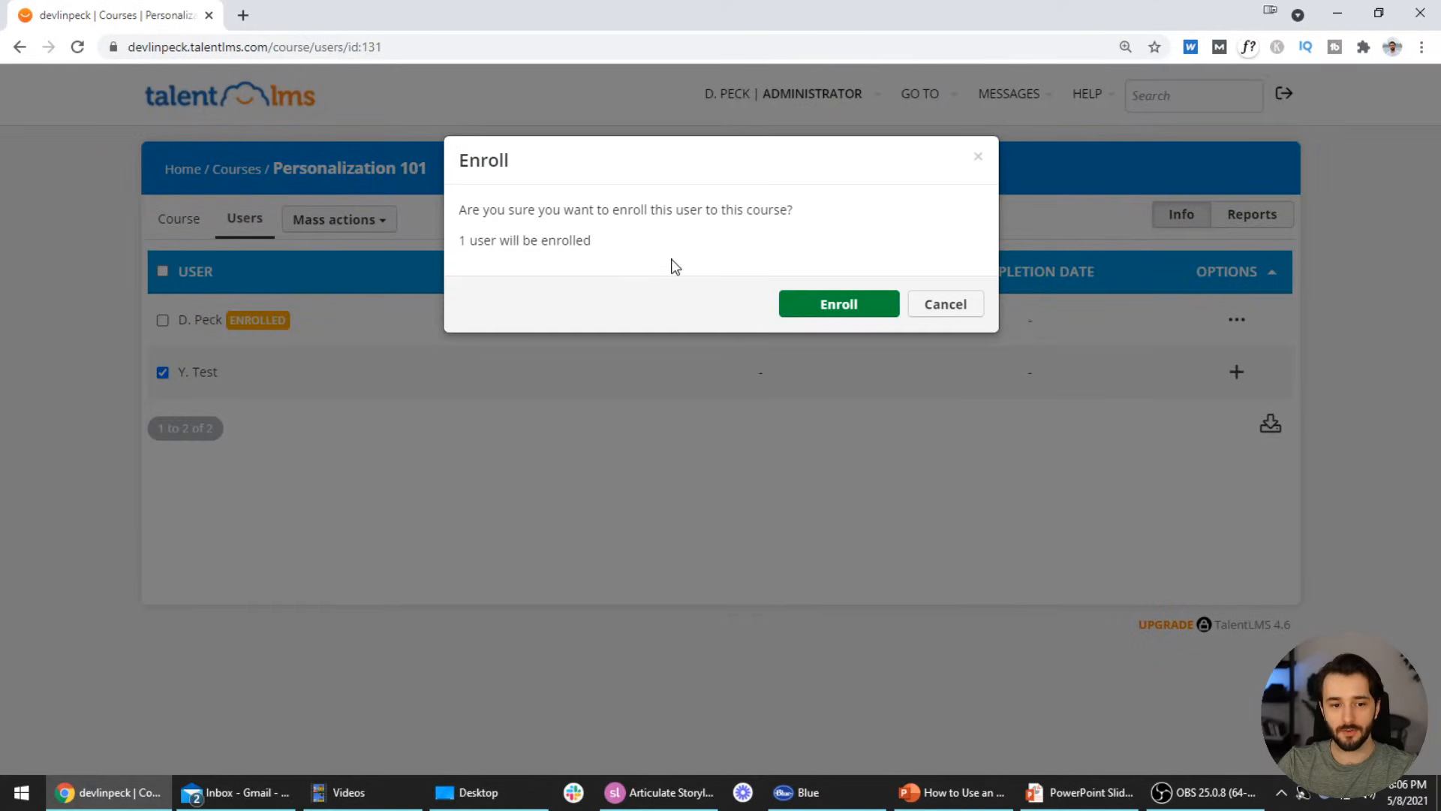
{"action": "left_click", "coordinate": [841, 308]}
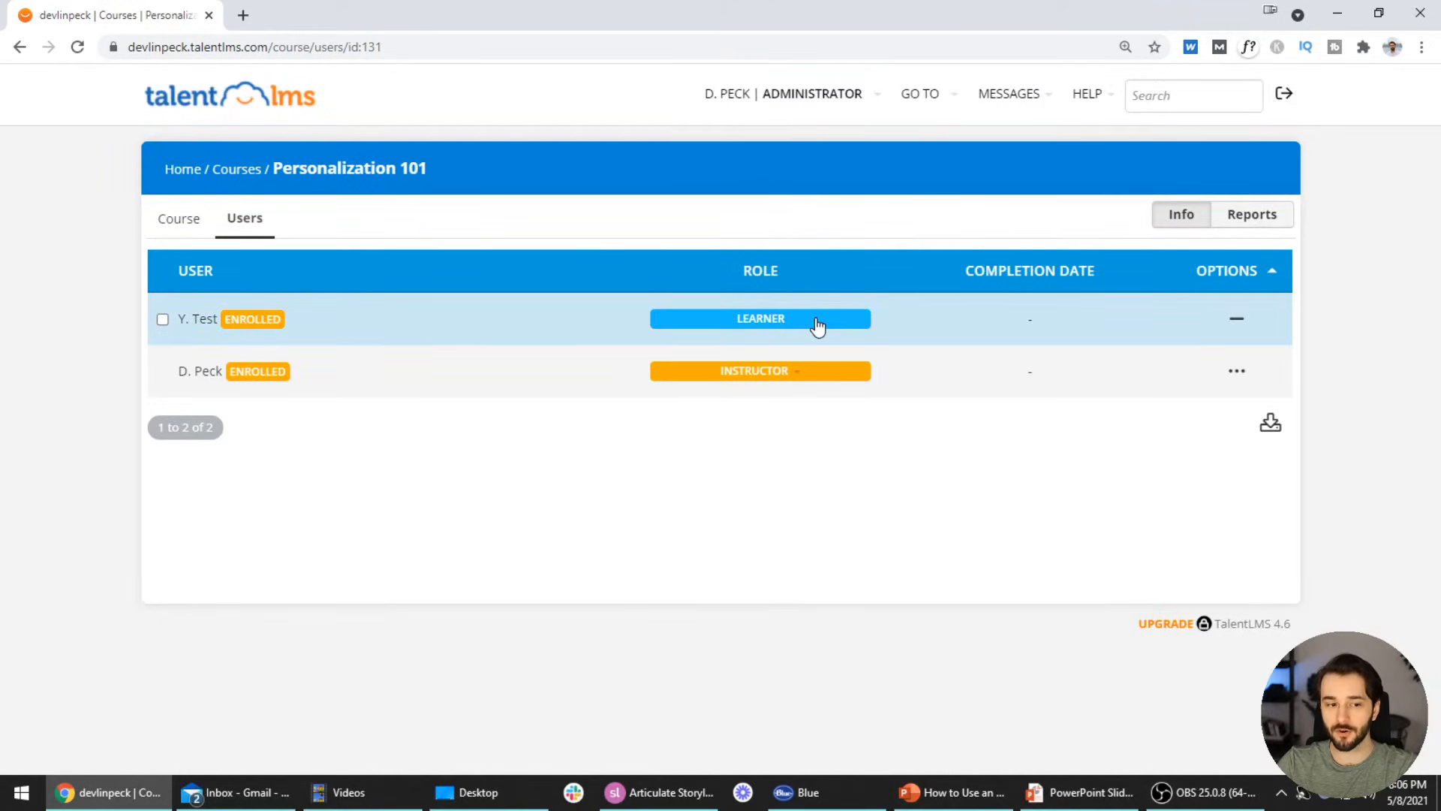
Open the Personalization 101 course settings and go to its empty course content page
{"action": "left_click", "coordinate": [197, 223]}
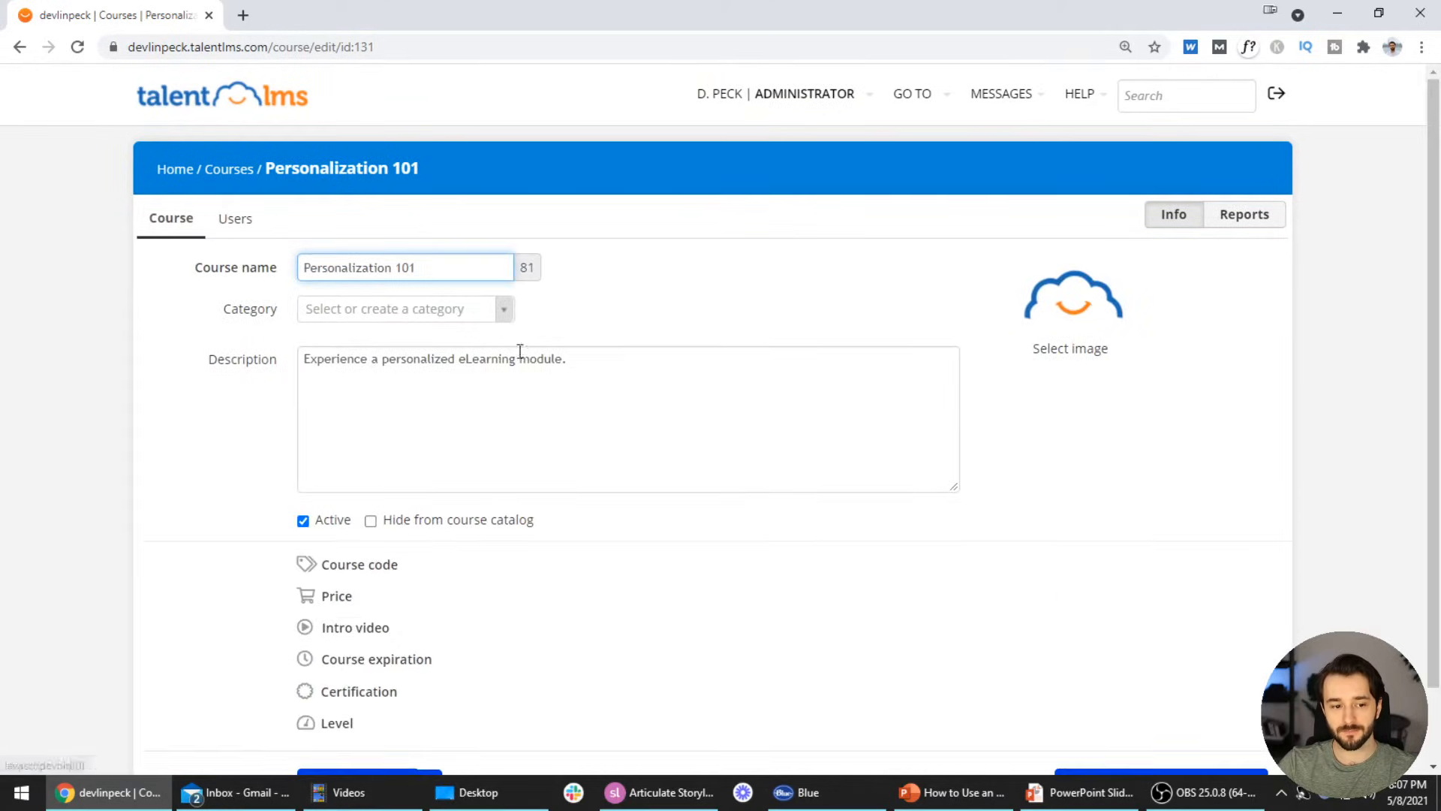
{"action": "scroll", "coordinate": [518, 348], "scroll_direction": "down", "scroll_amount": 1}
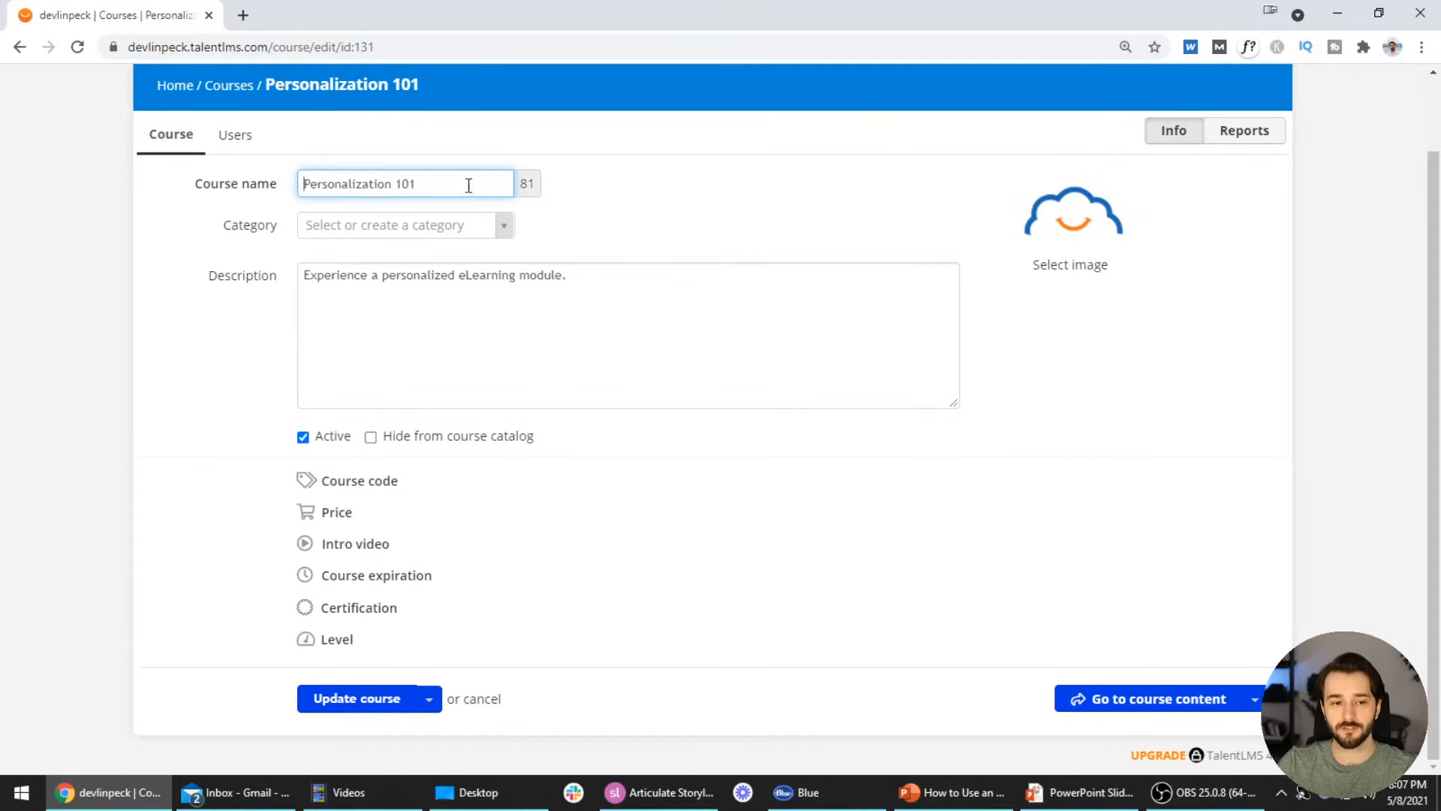
{"action": "left_click", "coordinate": [1126, 706]}
{"action": "scroll", "coordinate": [717, 398], "scroll_direction": "down", "scroll_amount": 1}
{"action": "scroll", "coordinate": [712, 398], "scroll_direction": "up", "scroll_amount": 1}
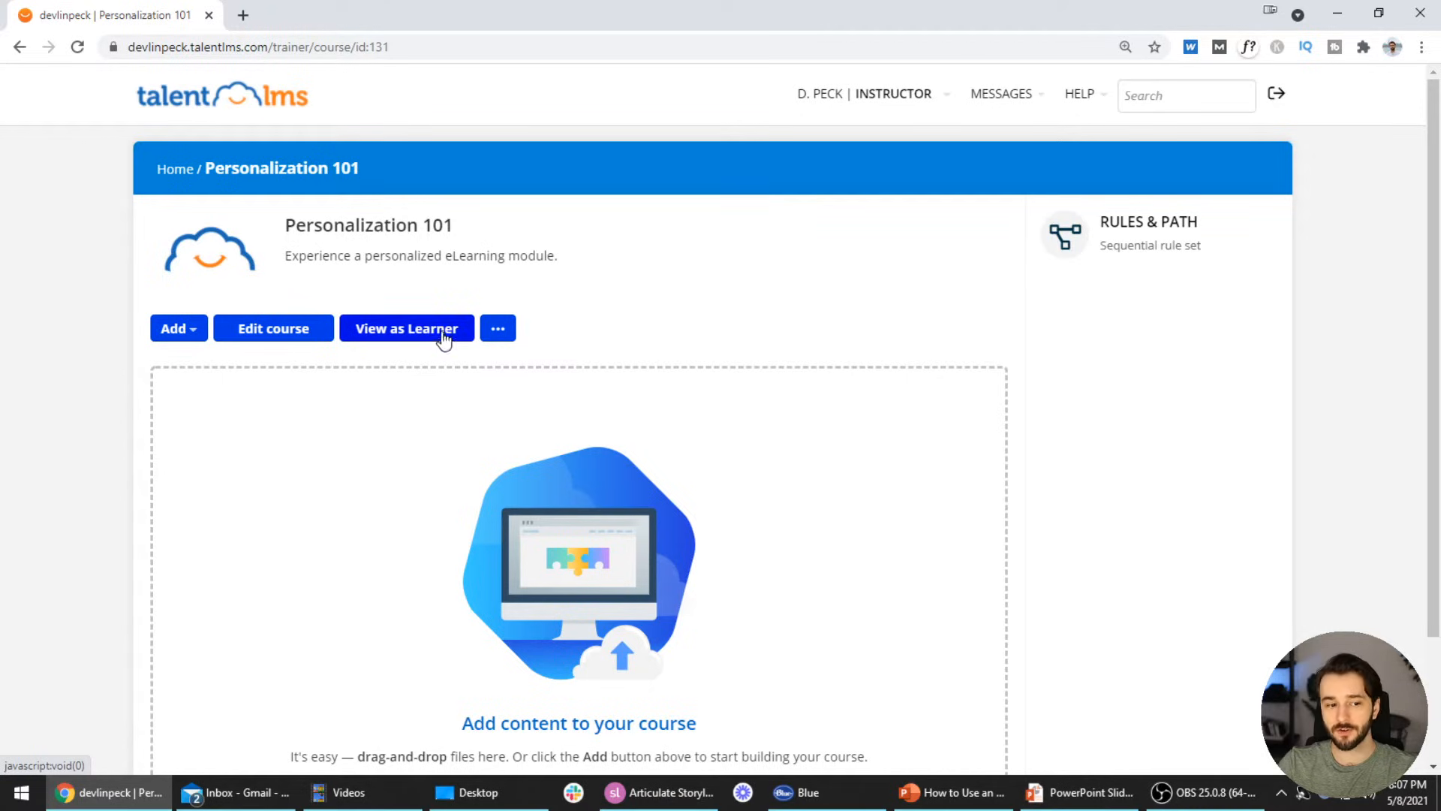
Choose 'SCORM | xAPI | cmi5' from the Add content list
{"action": "left_click", "coordinate": [193, 335]}
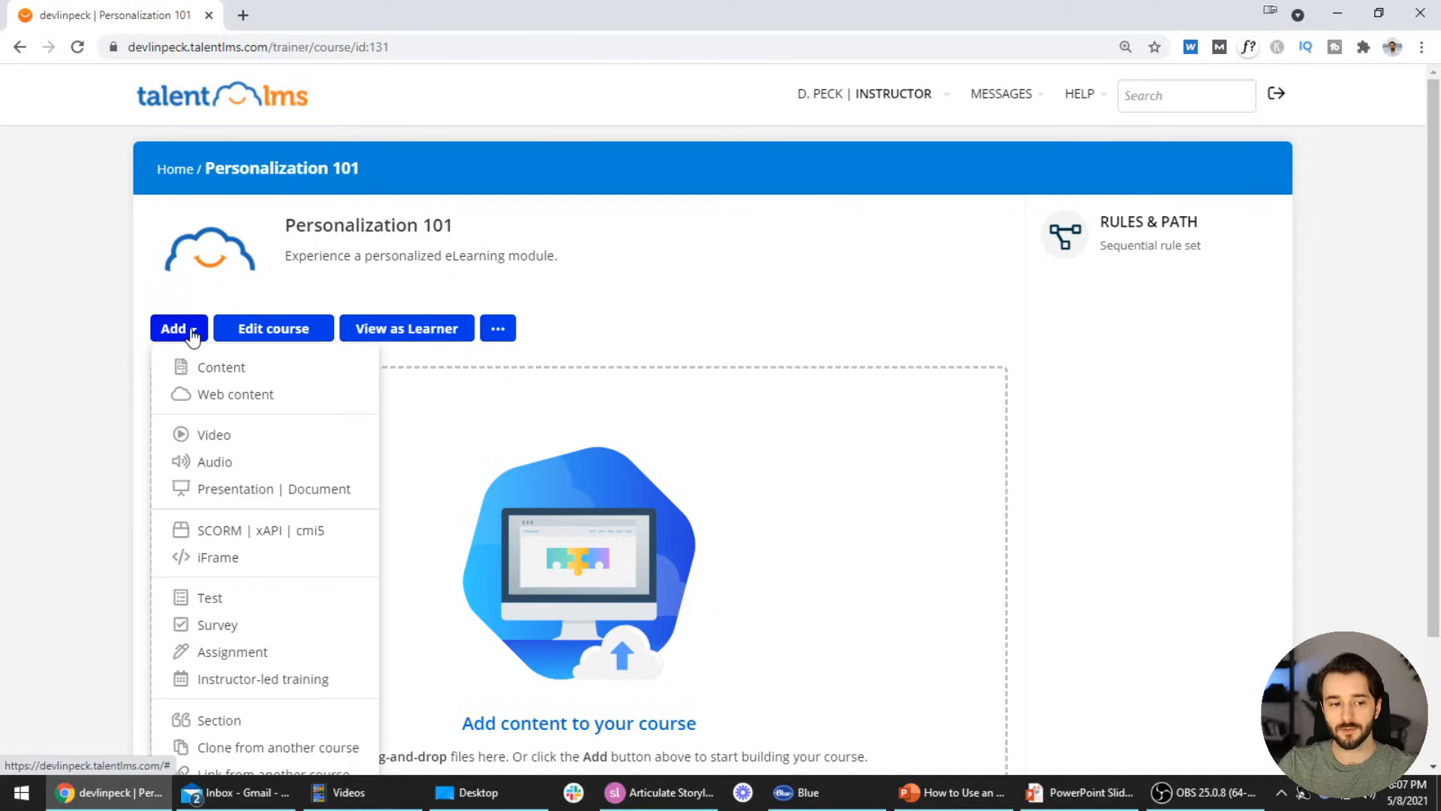
{"action": "scroll", "coordinate": [270, 383], "scroll_direction": "down", "scroll_amount": 1}
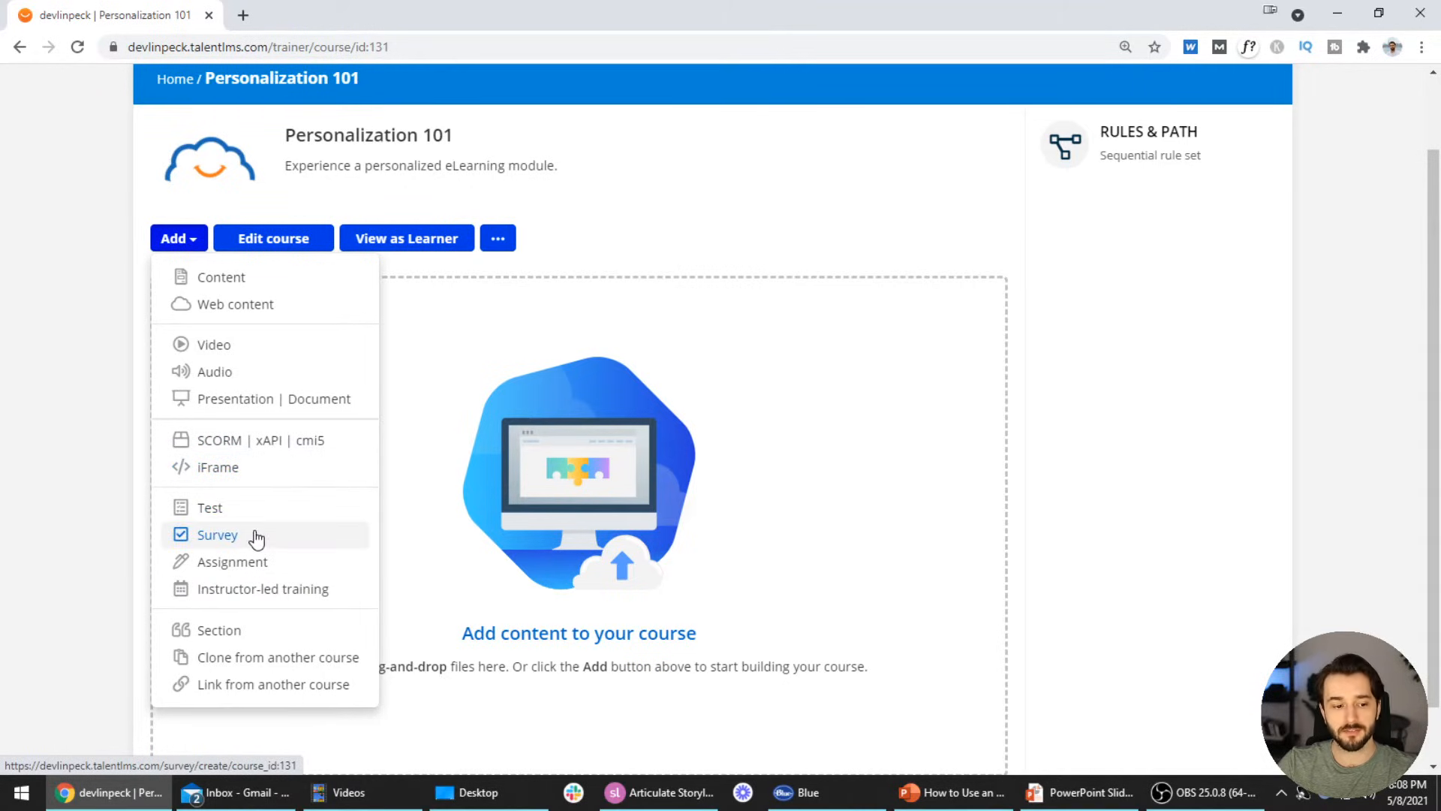
{"action": "left_click", "coordinate": [237, 449]}
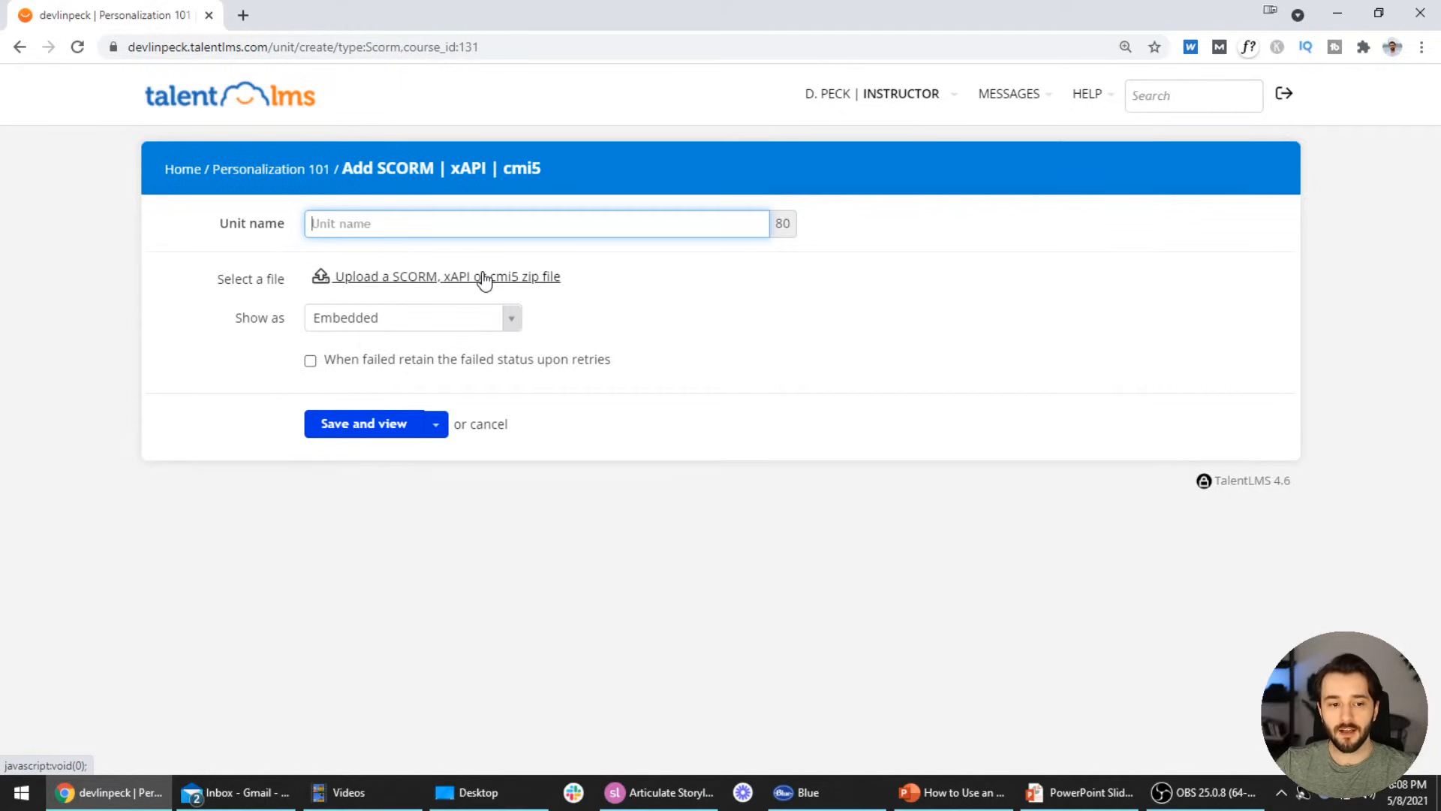
Name the unit Personalization 101 and upload Personalization Example.zip
{"action": "mouse_move", "coordinate": [433, 287]}
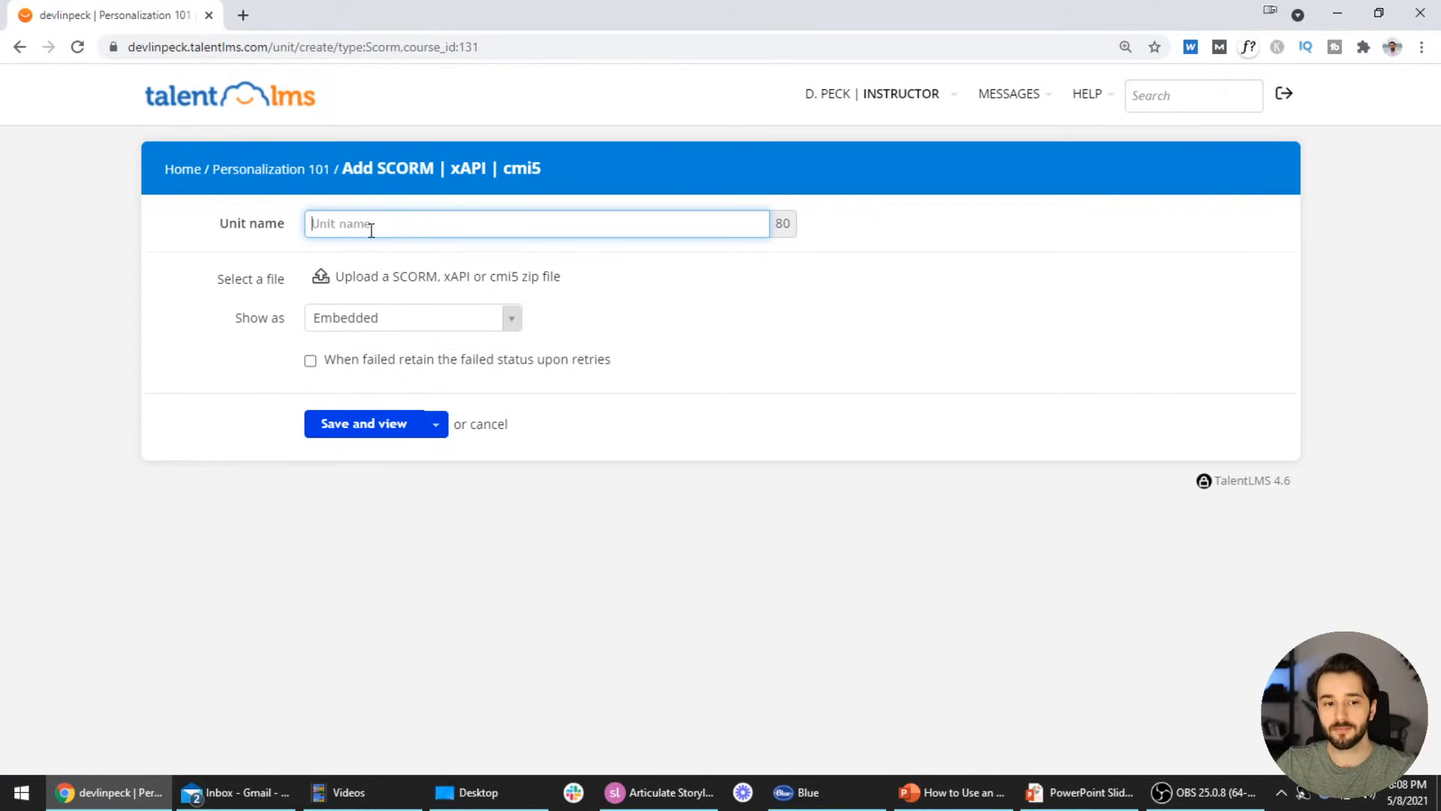
{"action": "type", "text": "Personalization 101"}
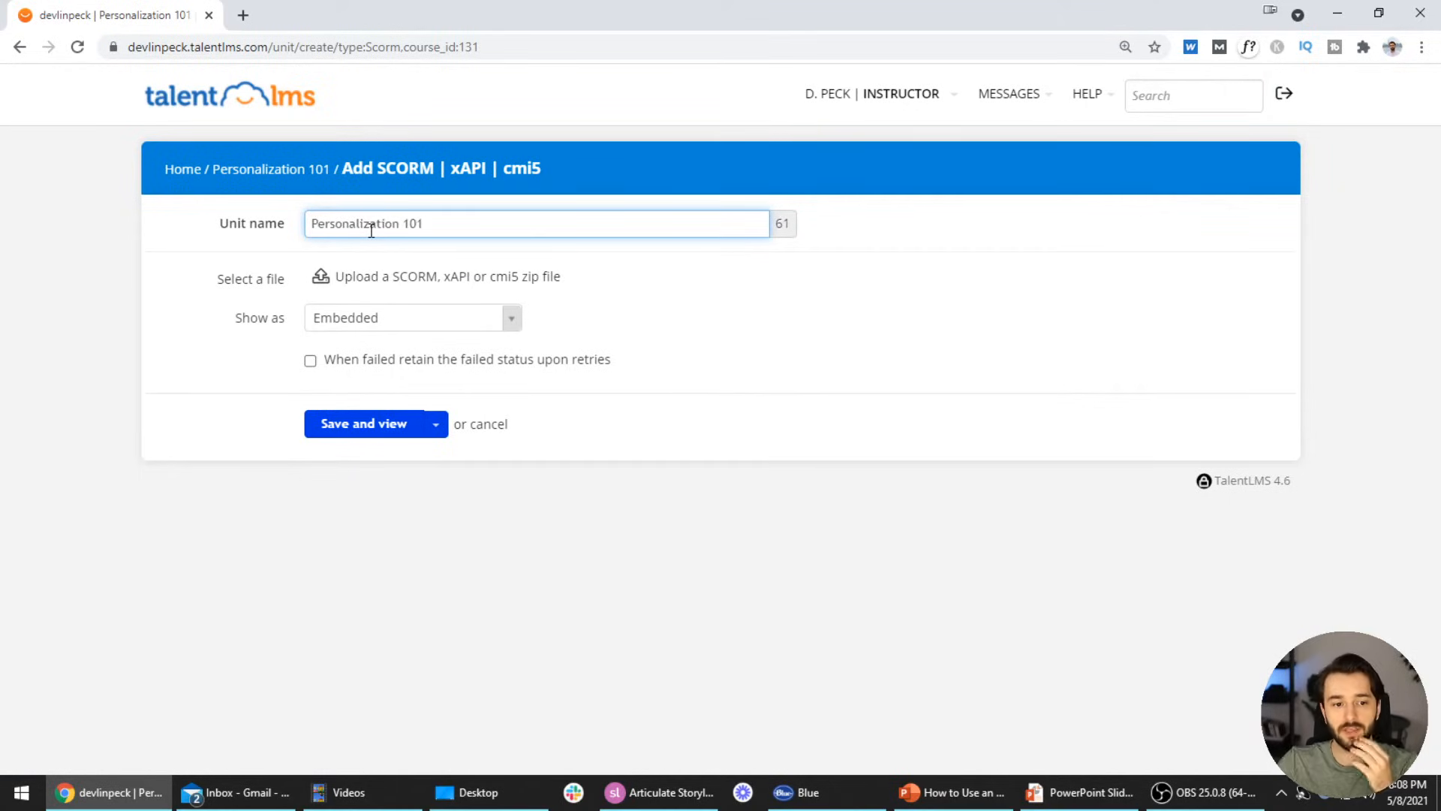
{"action": "left_click", "coordinate": [377, 276]}
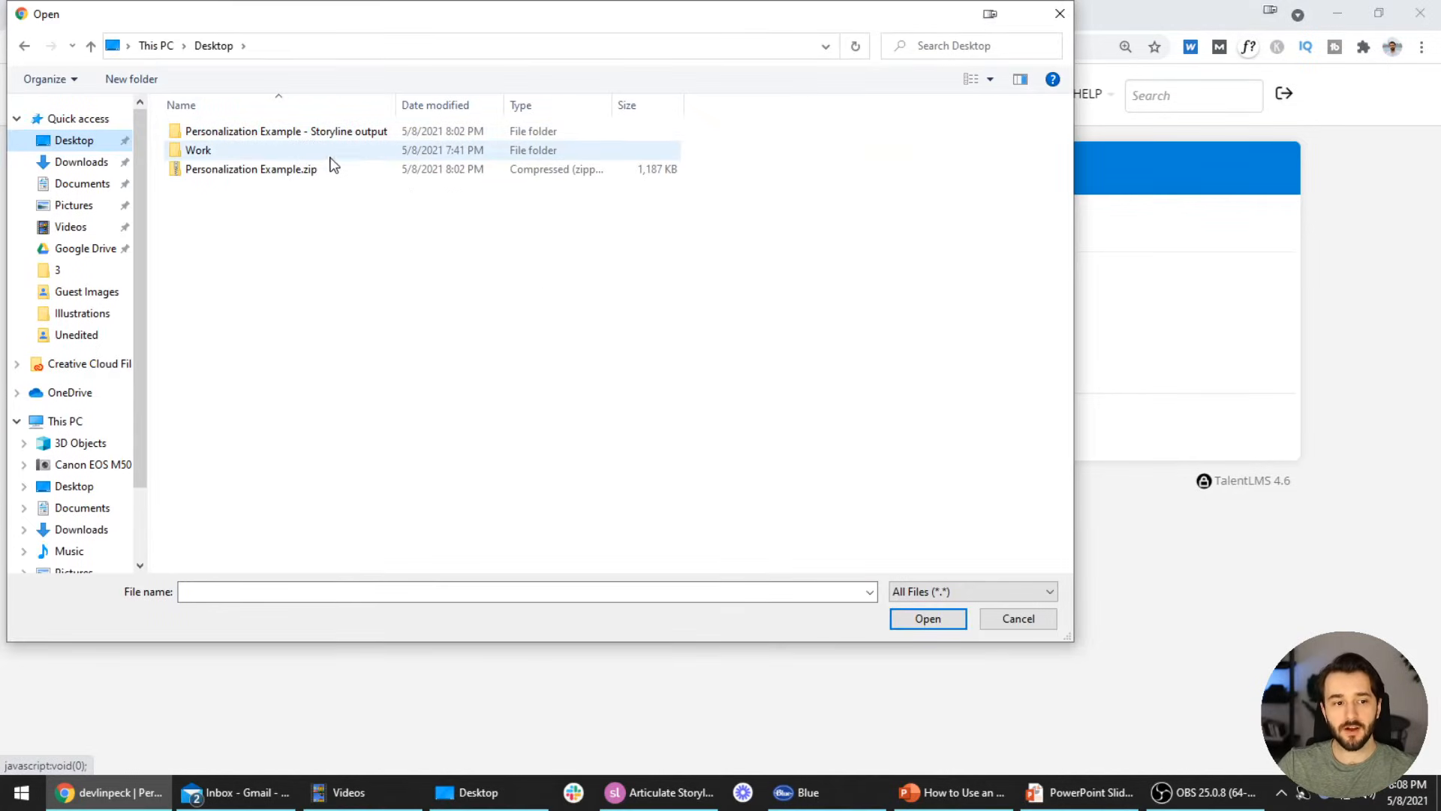
{"action": "left_click", "coordinate": [304, 171]}
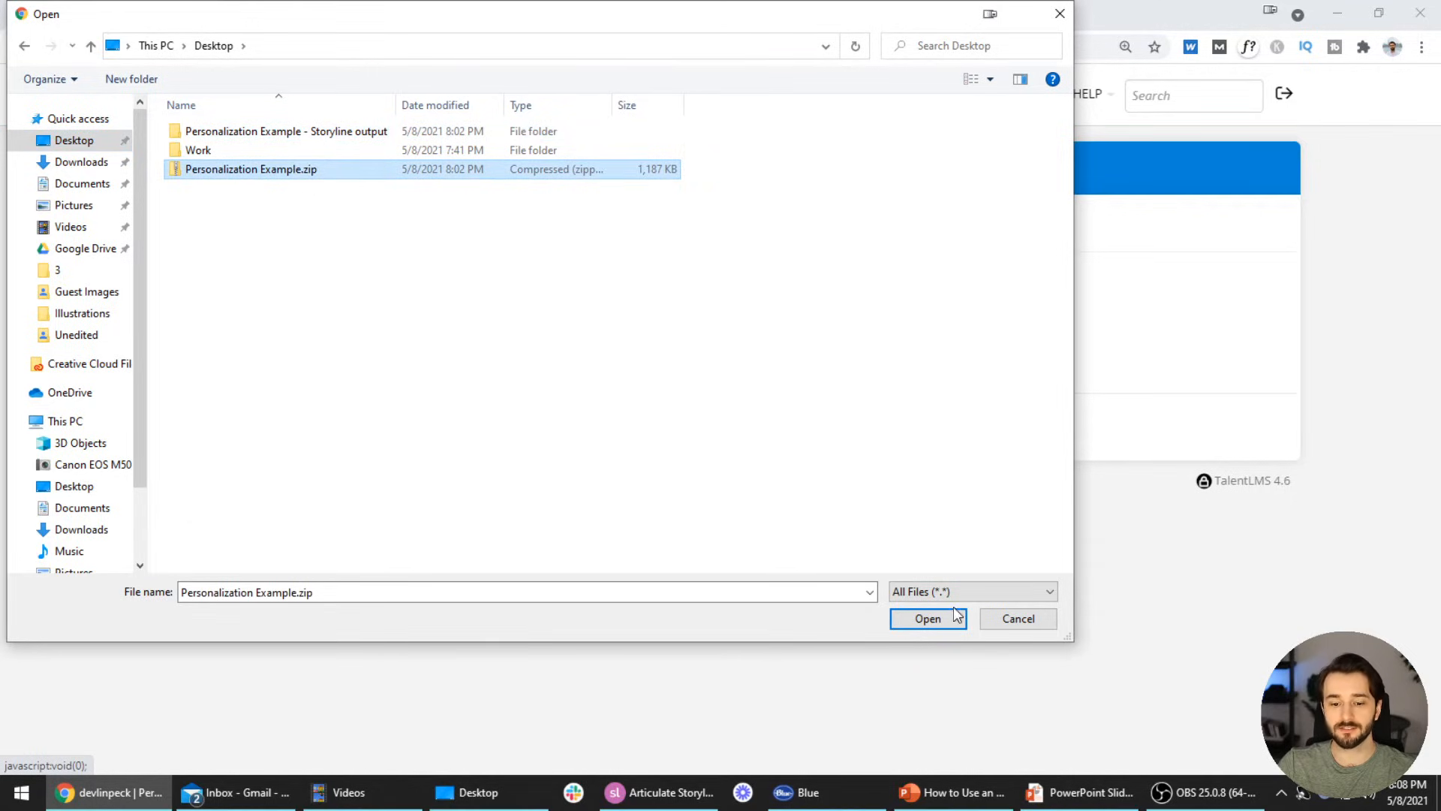
{"action": "left_click", "coordinate": [940, 623]}
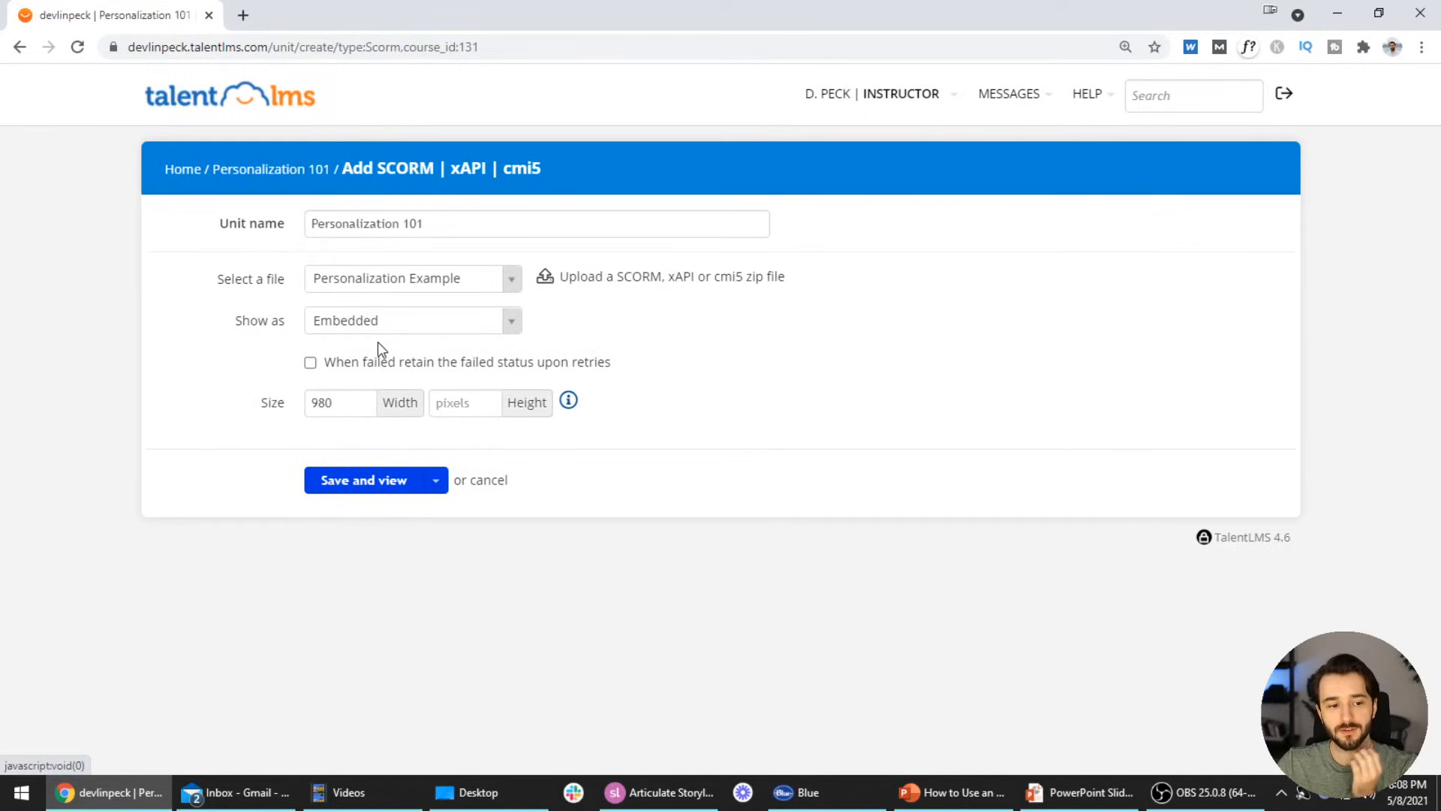
Review the Show as display options and help menu, leaving Embedded unchanged
{"action": "left_click", "coordinate": [478, 327]}
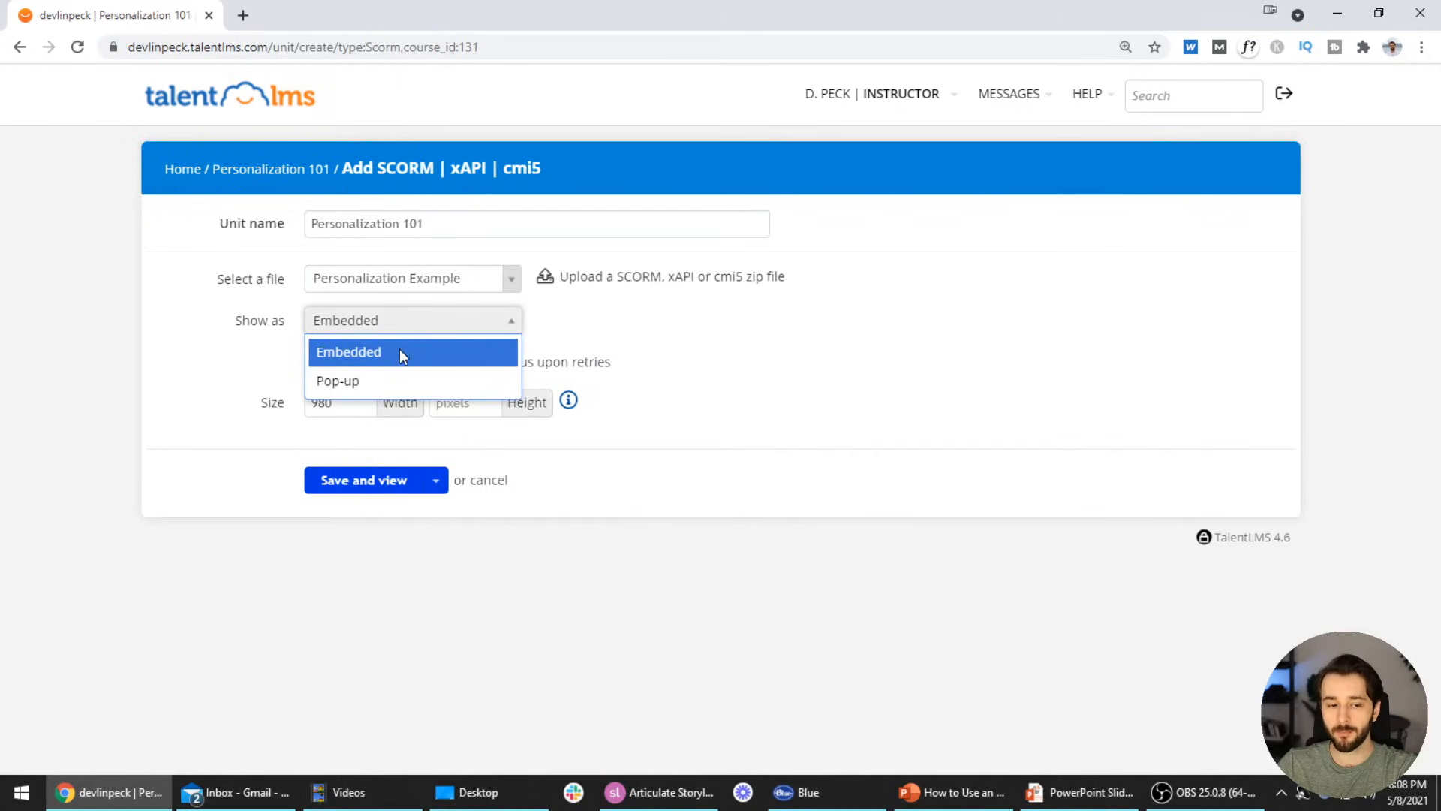
{"action": "left_click", "coordinate": [769, 341]}
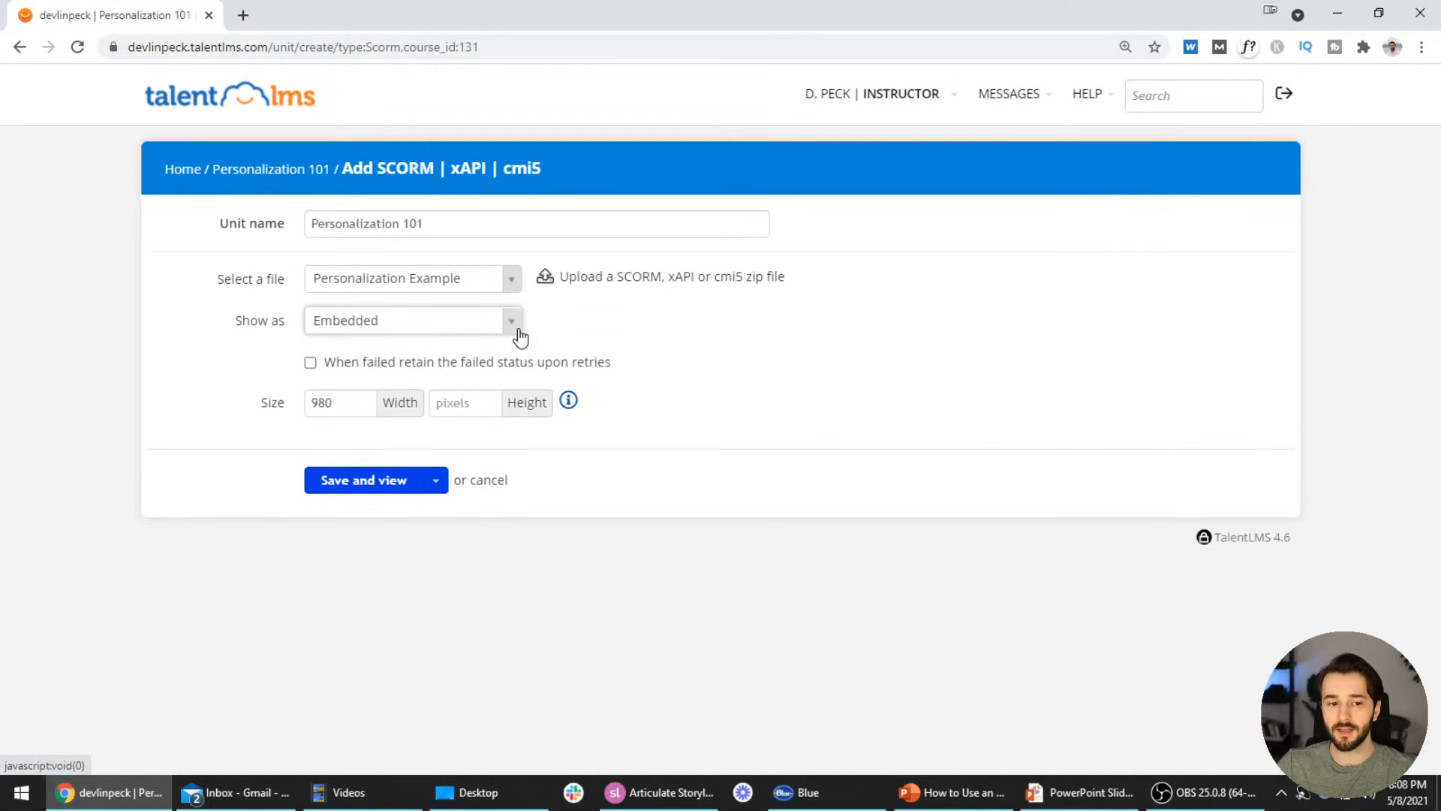
{"action": "left_click", "coordinate": [1090, 93]}
{"action": "left_click", "coordinate": [1090, 93]}
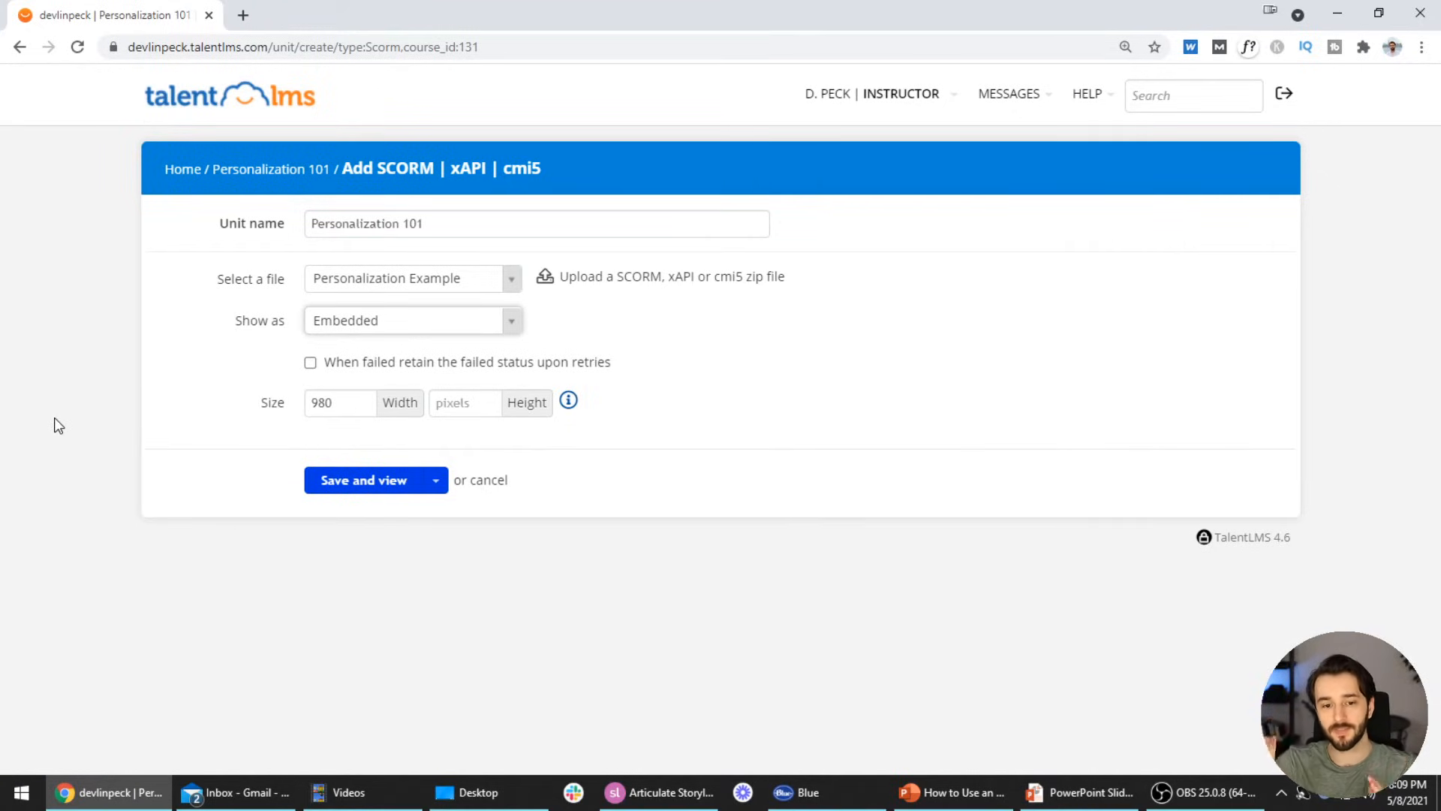
{"action": "mouse_move", "coordinate": [750, 283]}
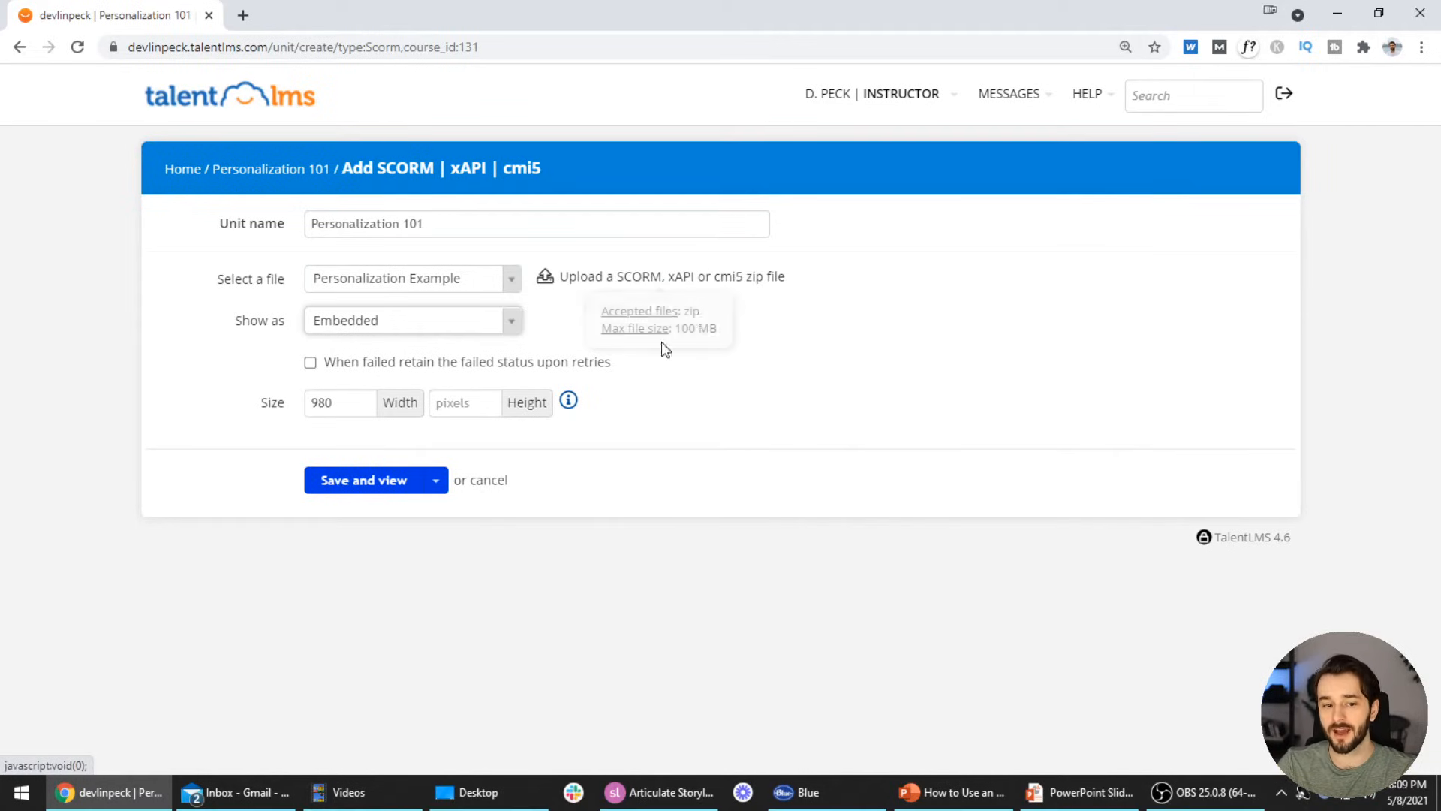
{"action": "left_click", "coordinate": [489, 320]}
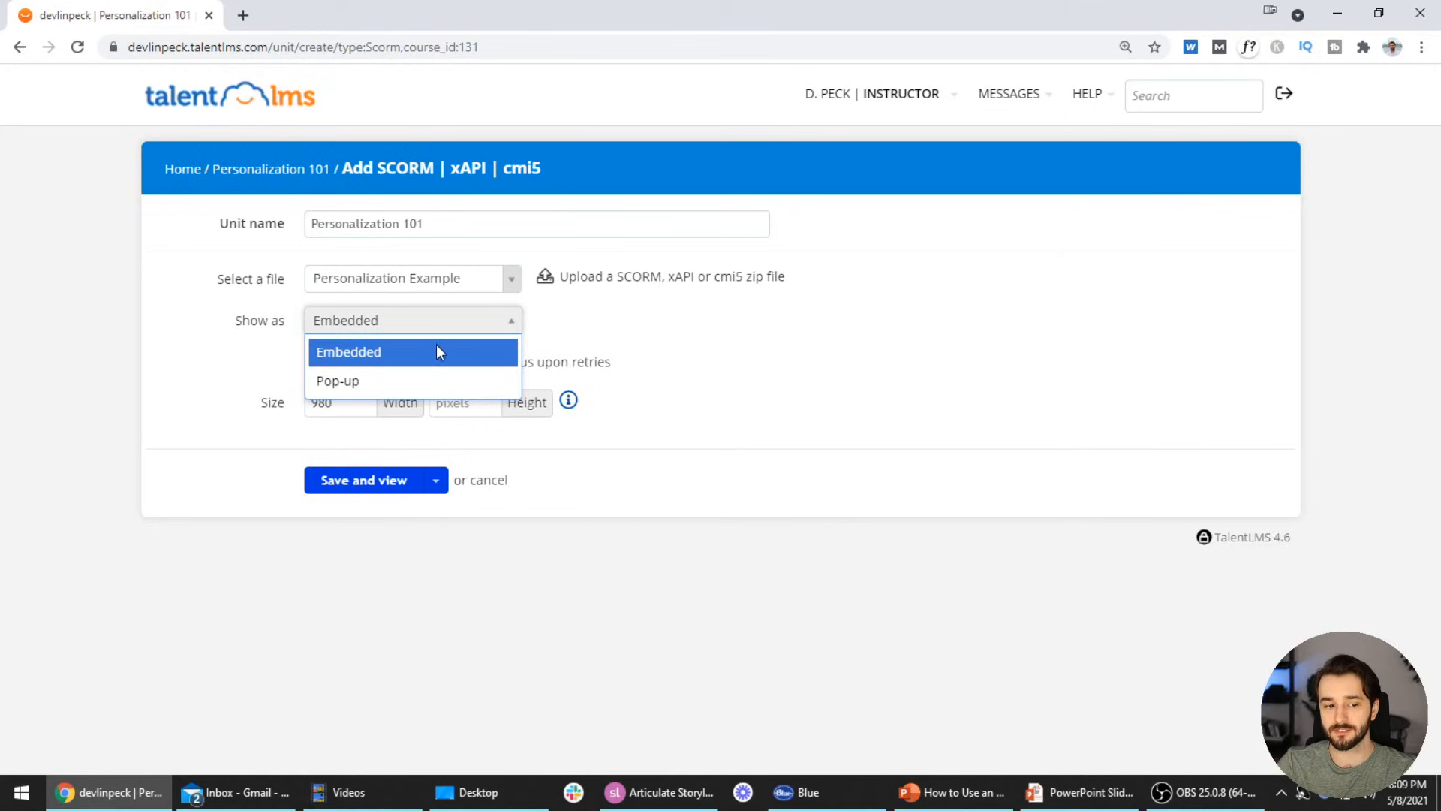
{"action": "left_click", "coordinate": [517, 328]}
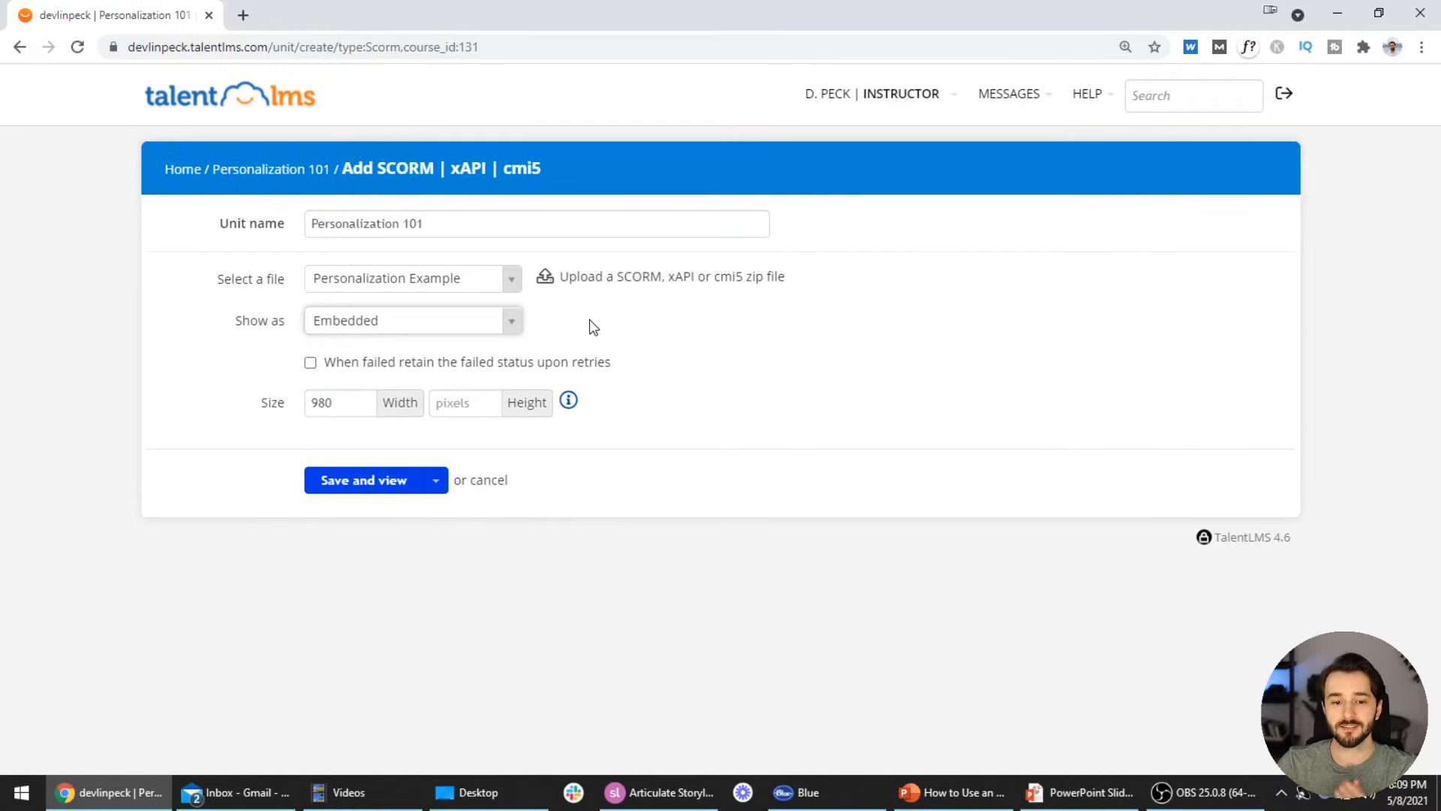
Set the unit to show as Pop-up, then save and view it
{"action": "mouse_move", "coordinate": [736, 283]}
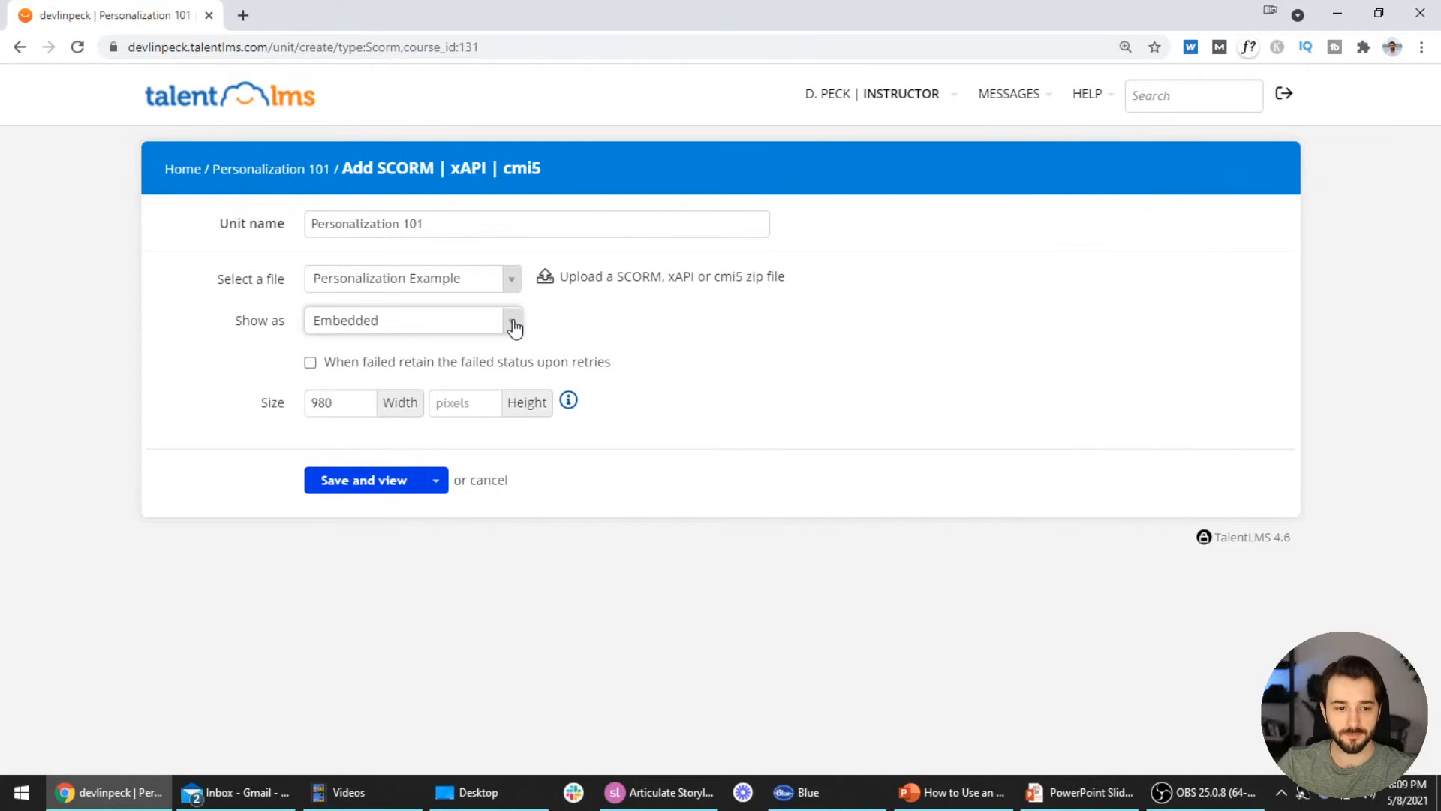
{"action": "left_click", "coordinate": [488, 330]}
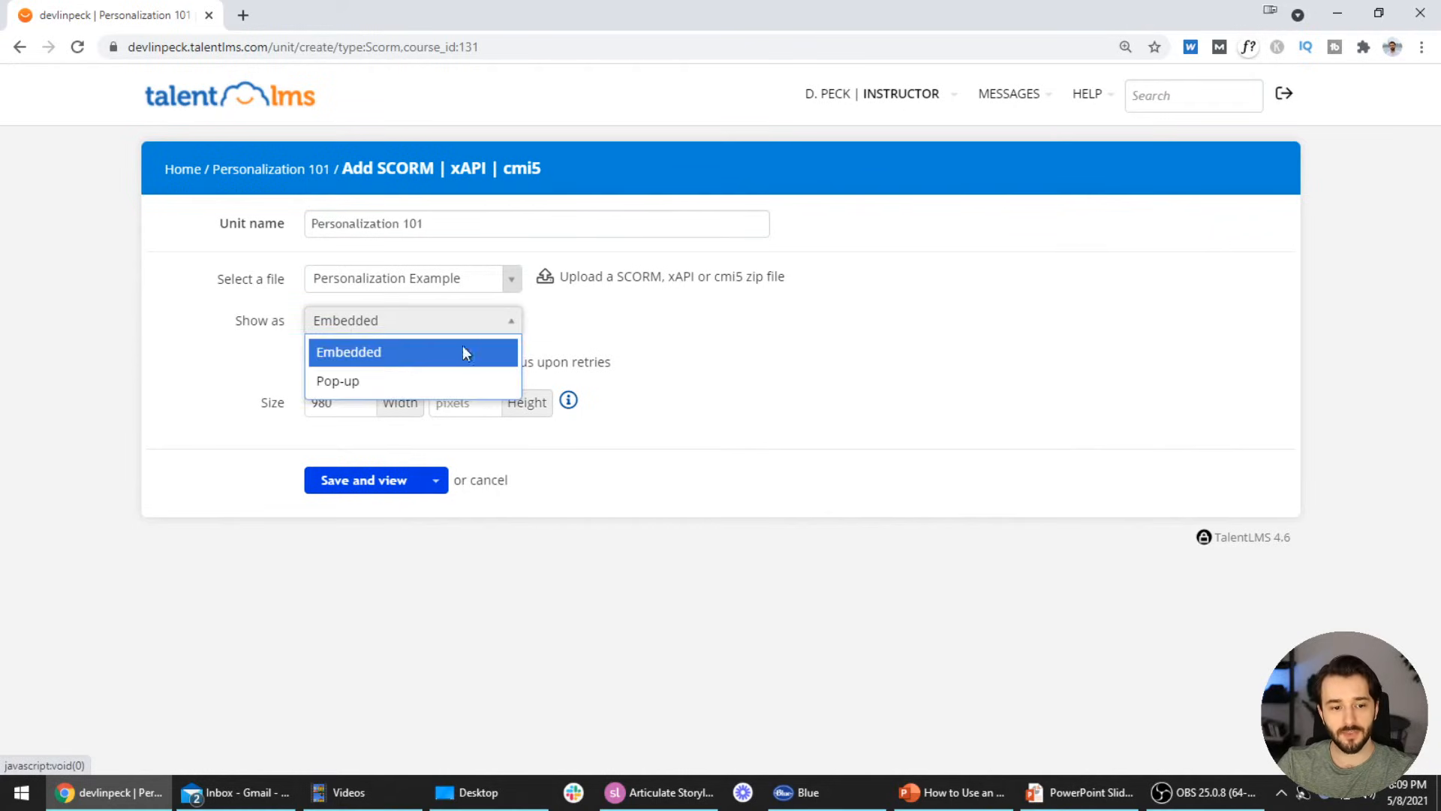
{"action": "left_click", "coordinate": [400, 380]}
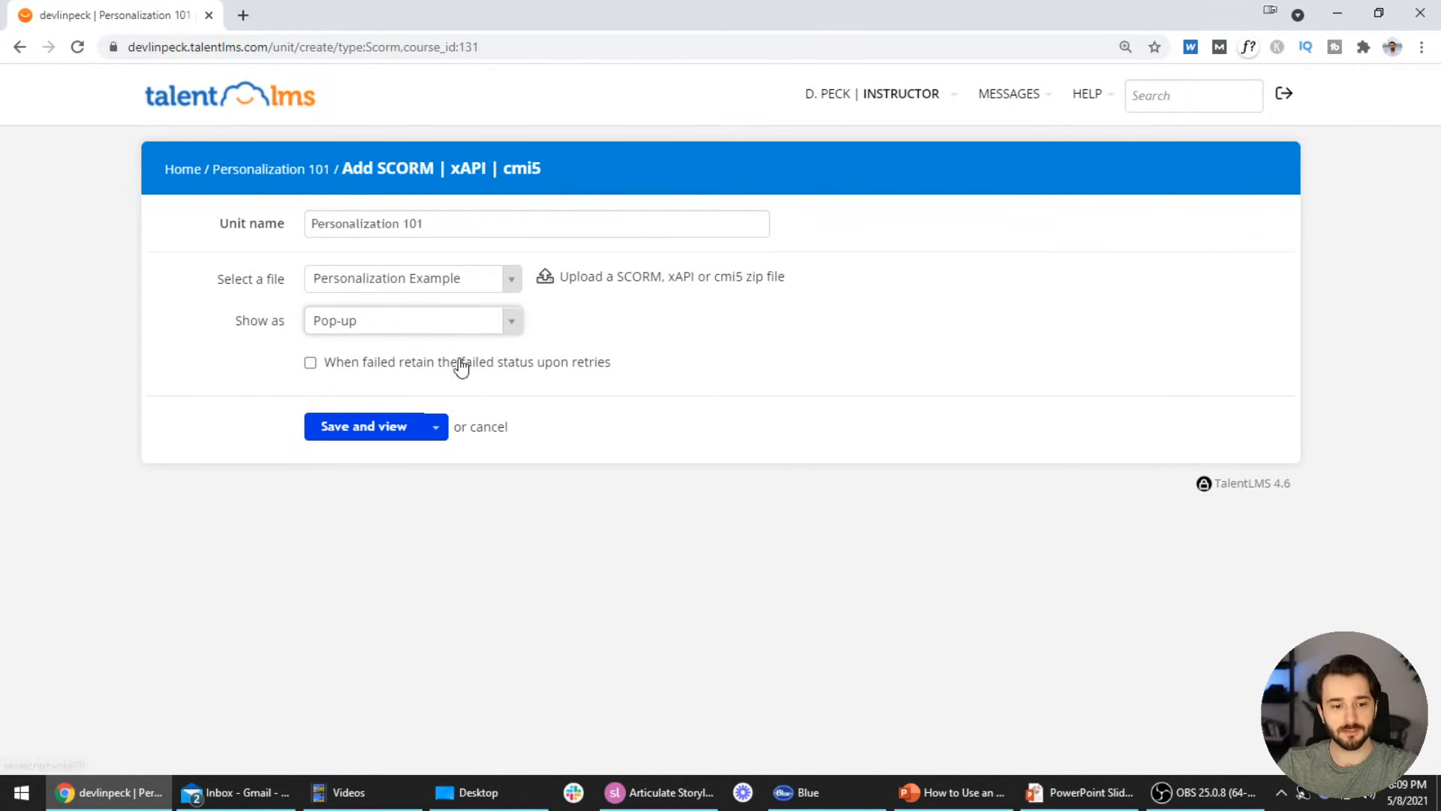
{"action": "left_click", "coordinate": [385, 429]}
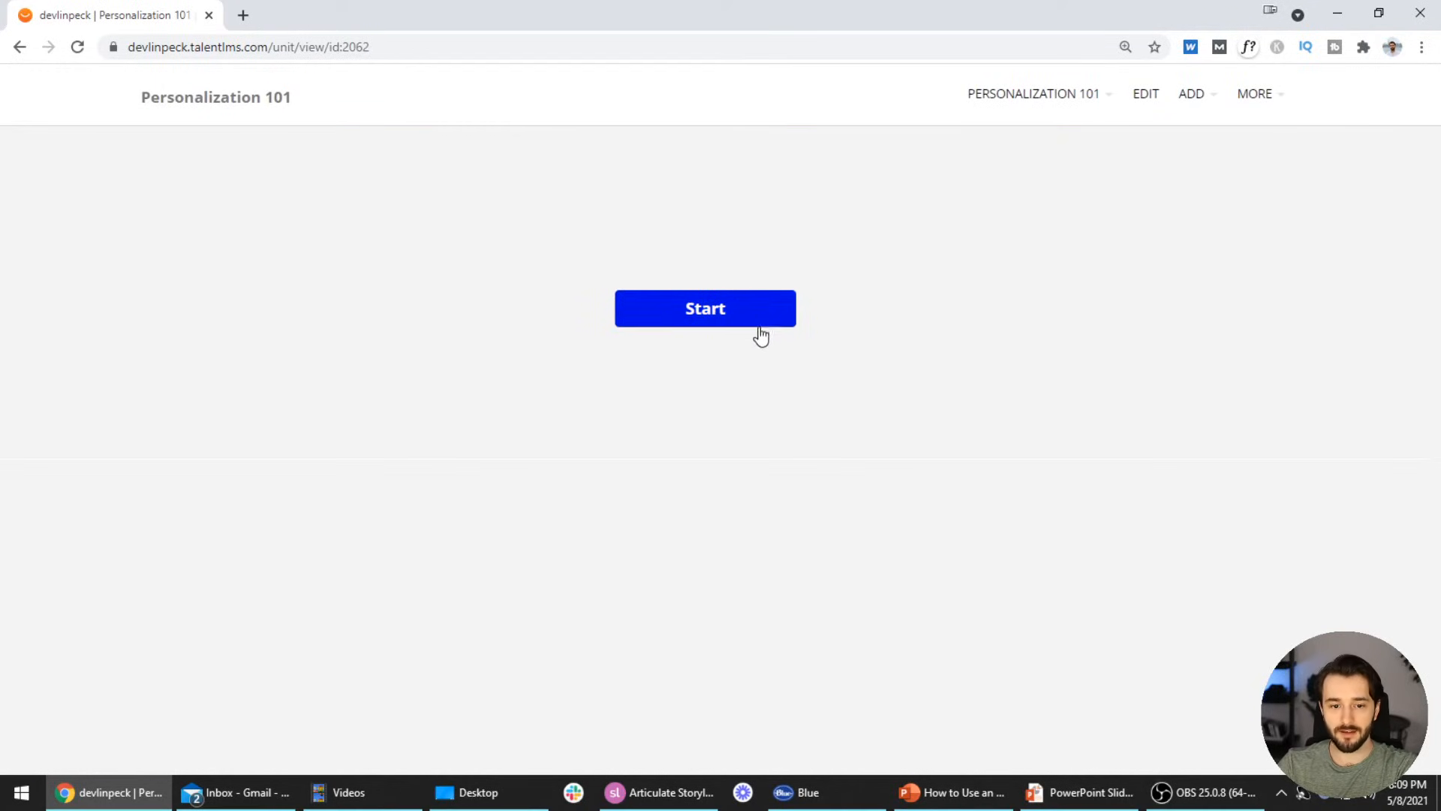
Launch Personalization 101 in its pop-up window, move it up-left, and switch it to dark mode
{"action": "left_click", "coordinate": [734, 324]}
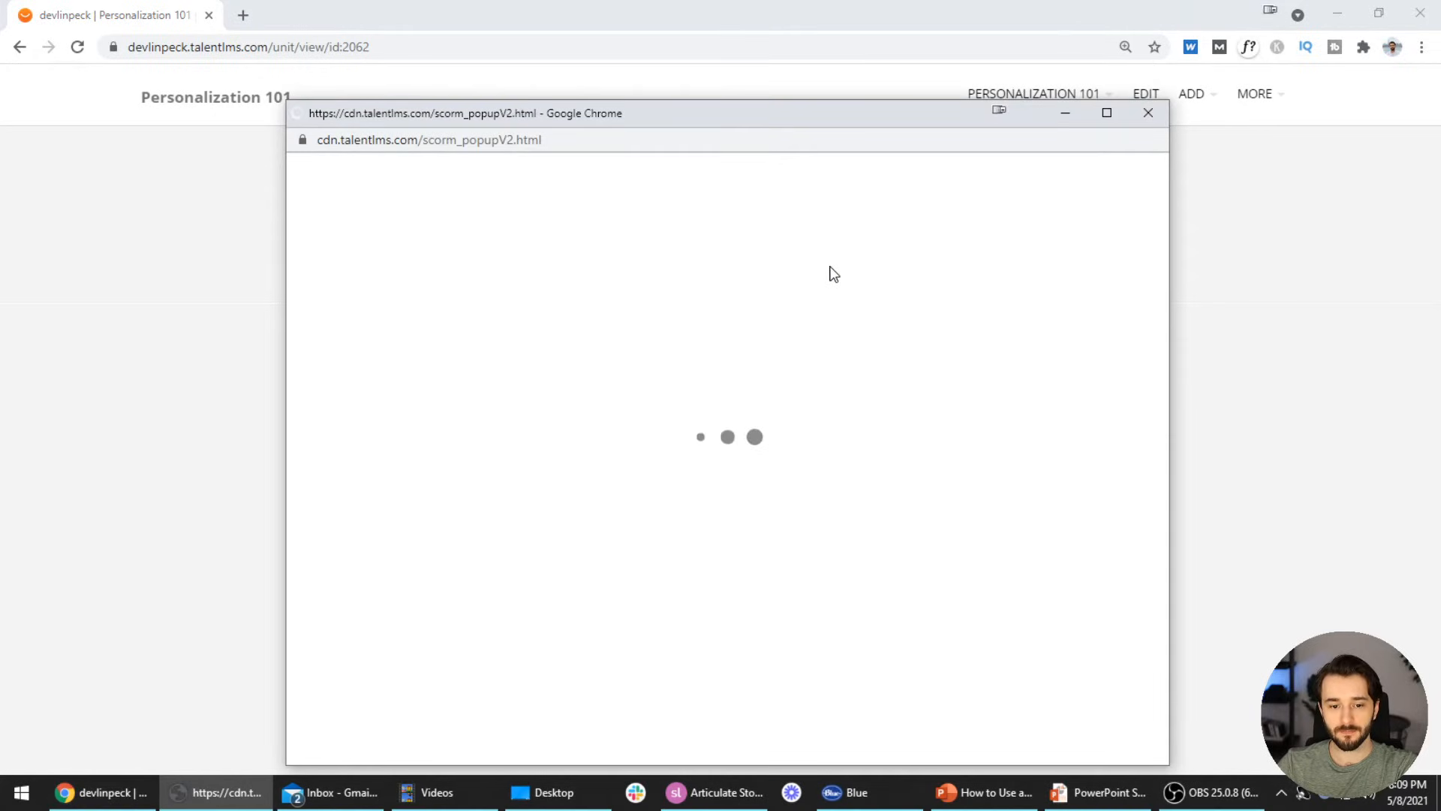
{"action": "left_click_drag", "start_coordinate": [750, 123], "coordinate": [721, 63]}
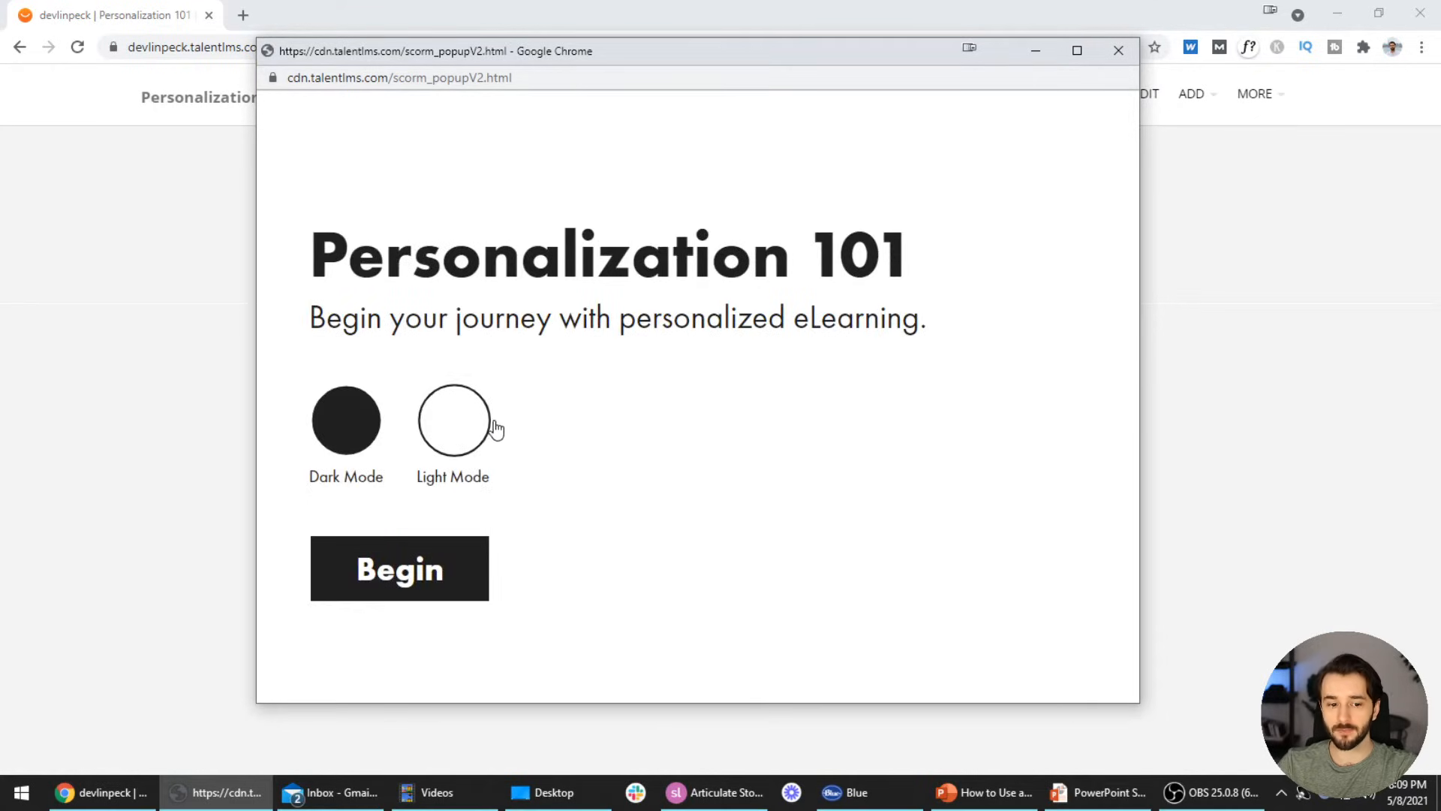
{"action": "left_click", "coordinate": [356, 438]}
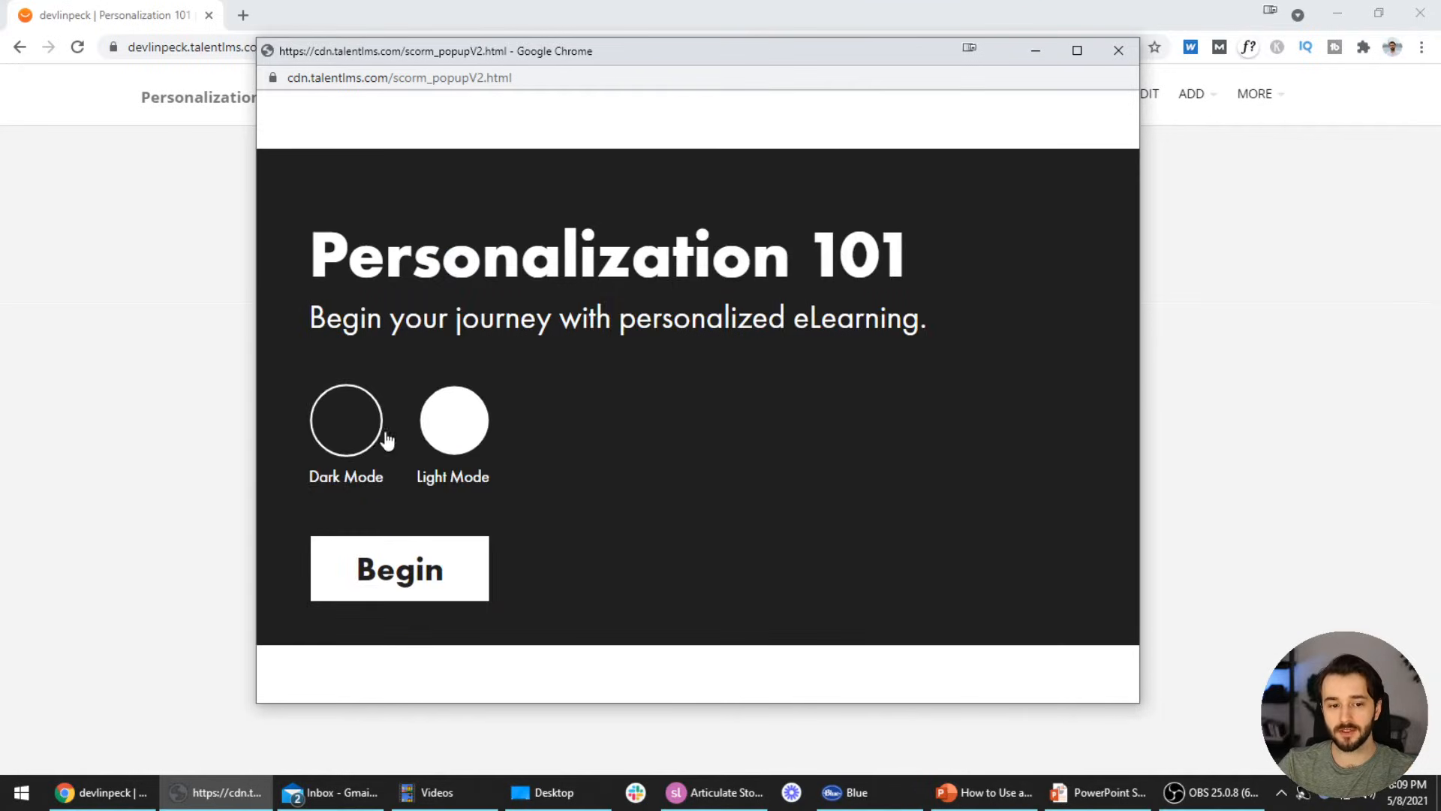
{"action": "left_click", "coordinate": [460, 439]}
{"action": "left_click", "coordinate": [371, 437]}
Begin the course, submit the learner's name, answer yes to the Primer, then close the window
{"action": "left_click", "coordinate": [411, 572]}
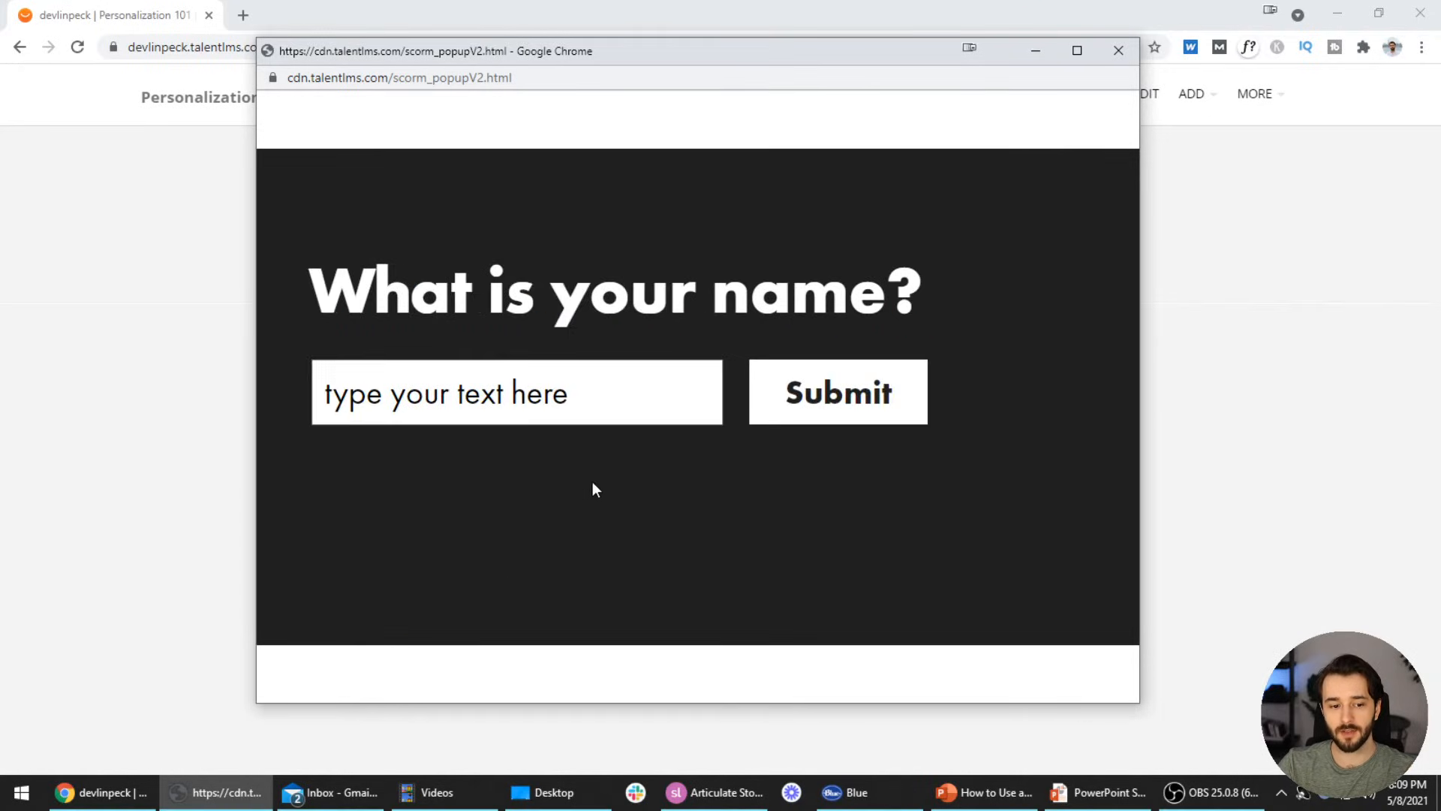
{"action": "left_click", "coordinate": [636, 401]}
{"action": "type", "text": "Devlin"}
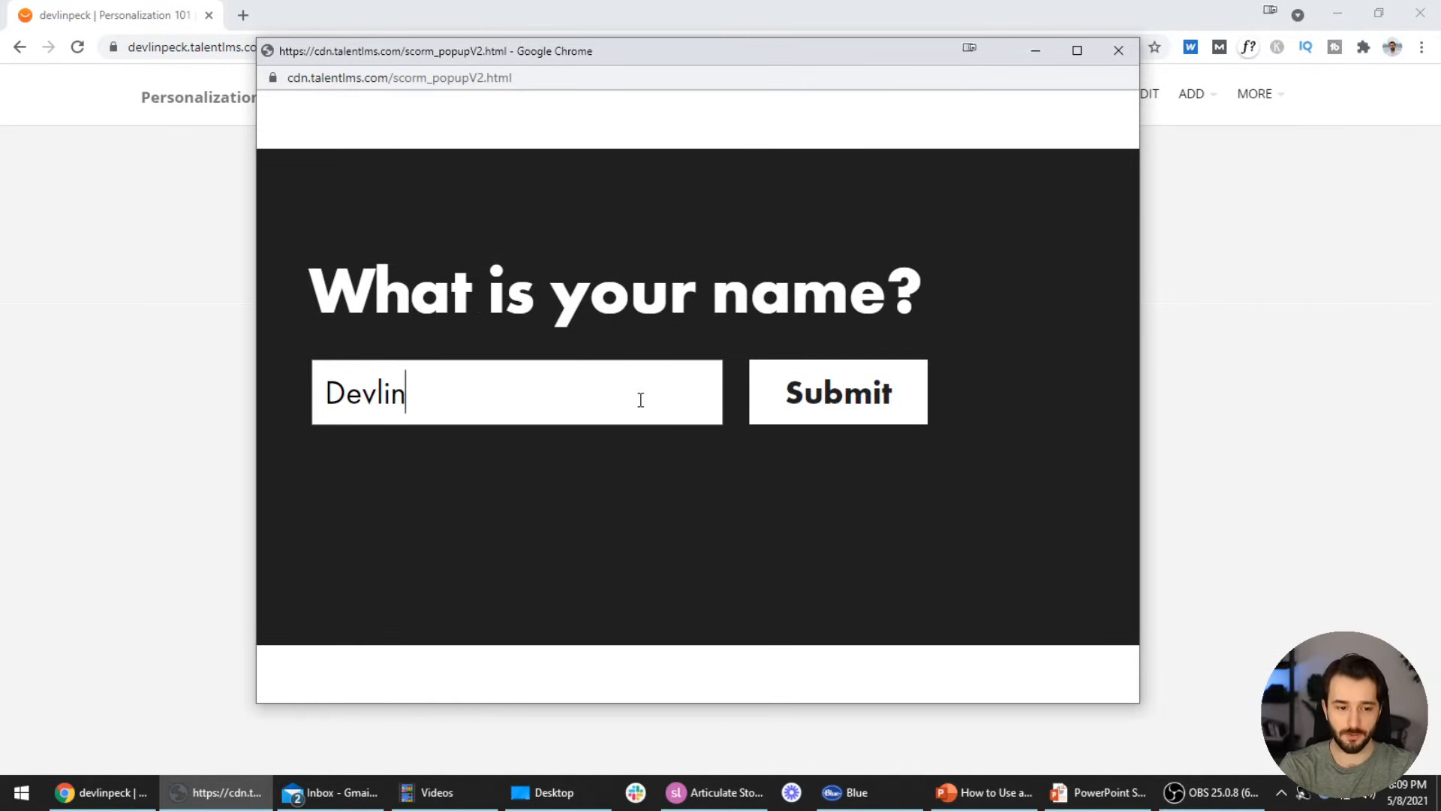
{"action": "left_click", "coordinate": [811, 429]}
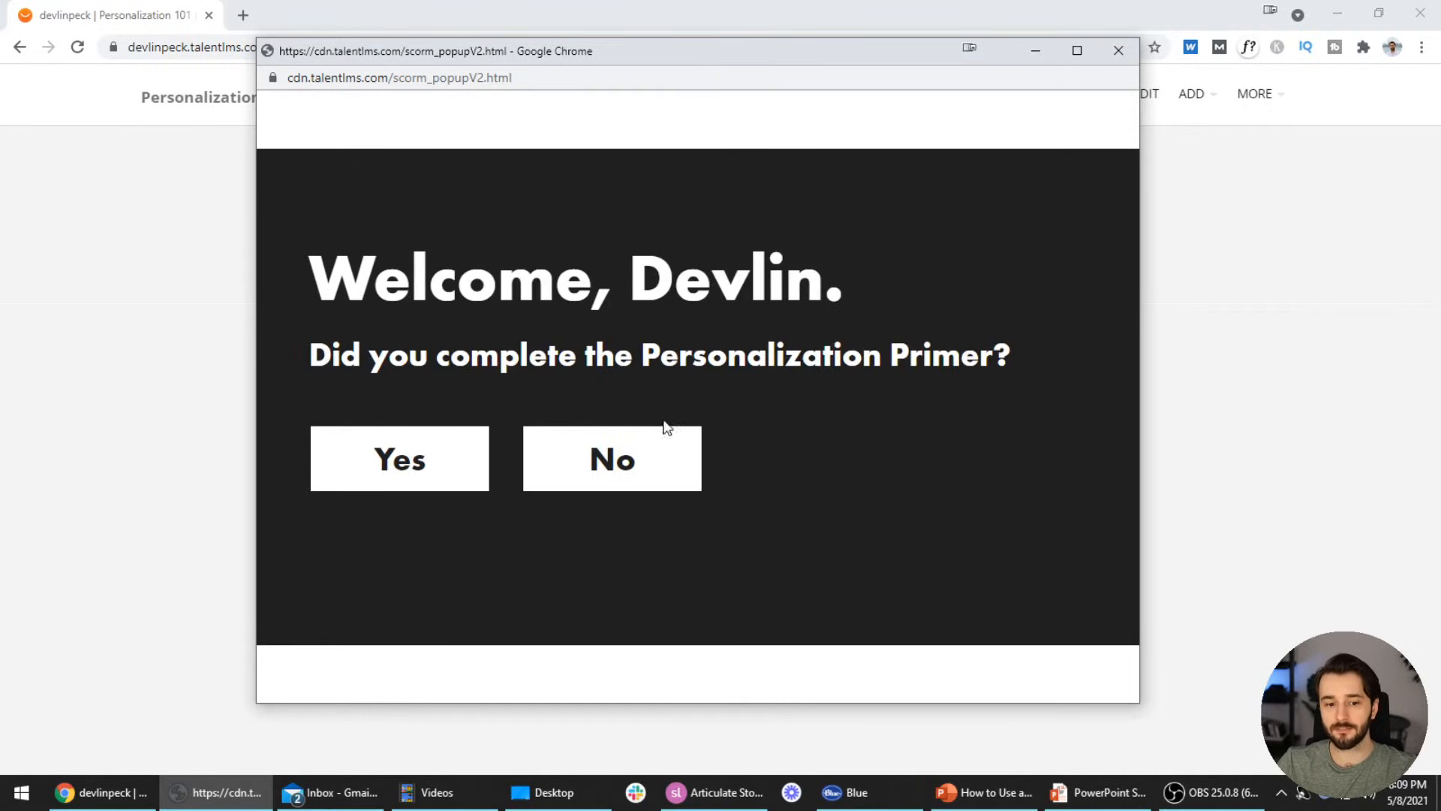
{"action": "left_click", "coordinate": [431, 490]}
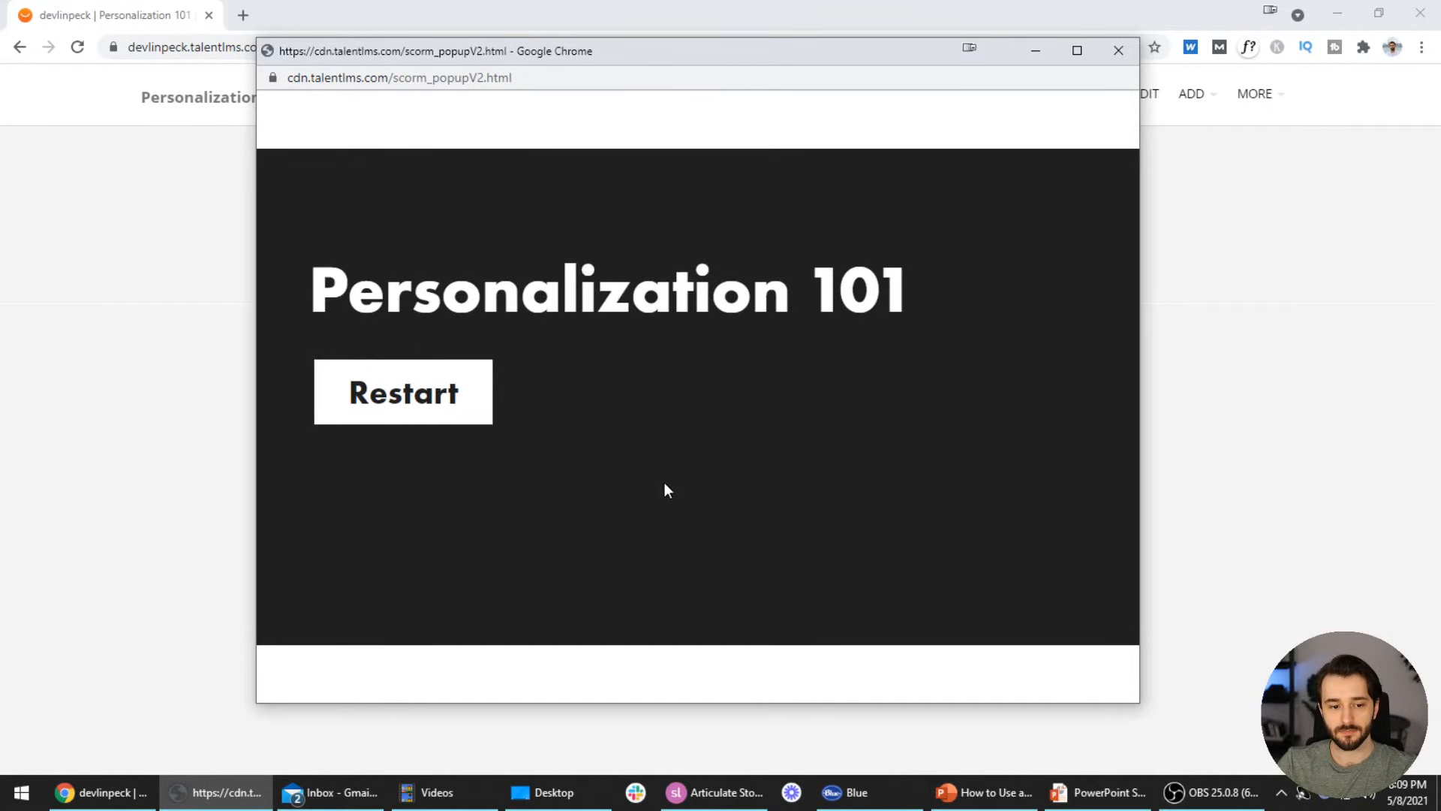
{"action": "left_click", "coordinate": [467, 412]}
{"action": "left_click", "coordinate": [1118, 50]}
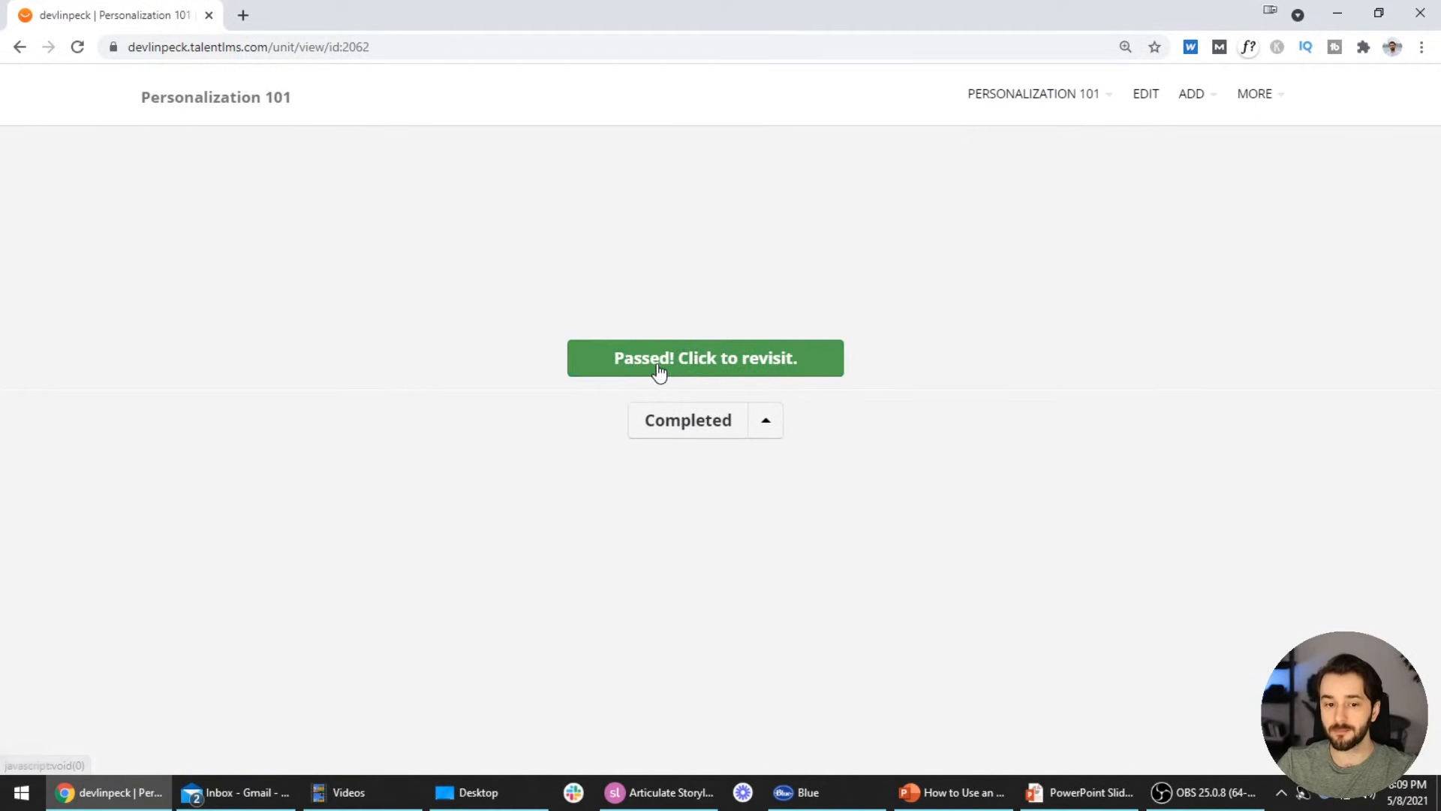
In Storyline, dismiss Publish Successful and open the 'Complete course' trigger for editing
{"action": "left_click", "coordinate": [661, 792]}
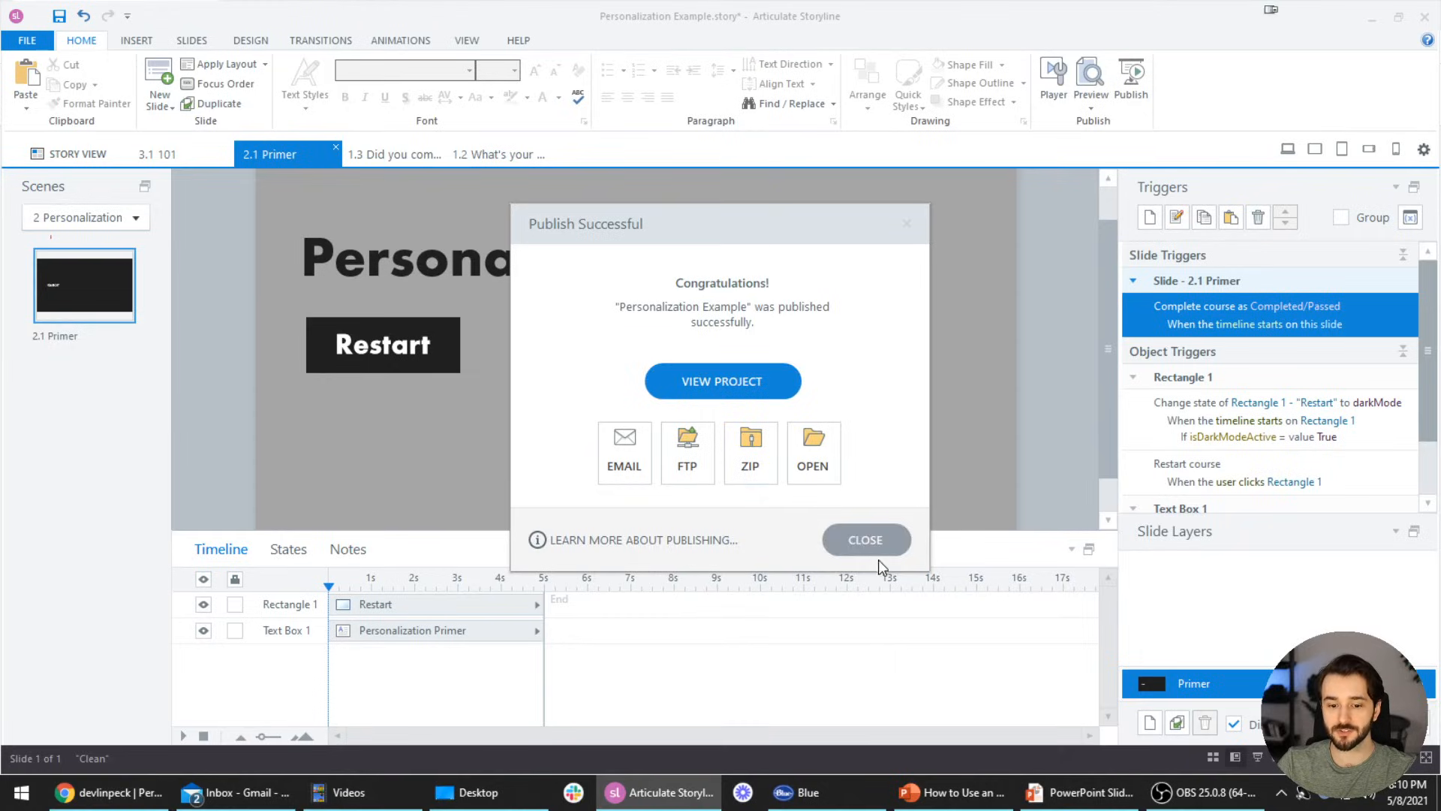
{"action": "left_click", "coordinate": [871, 544]}
{"action": "double_click", "coordinate": [1382, 311]}
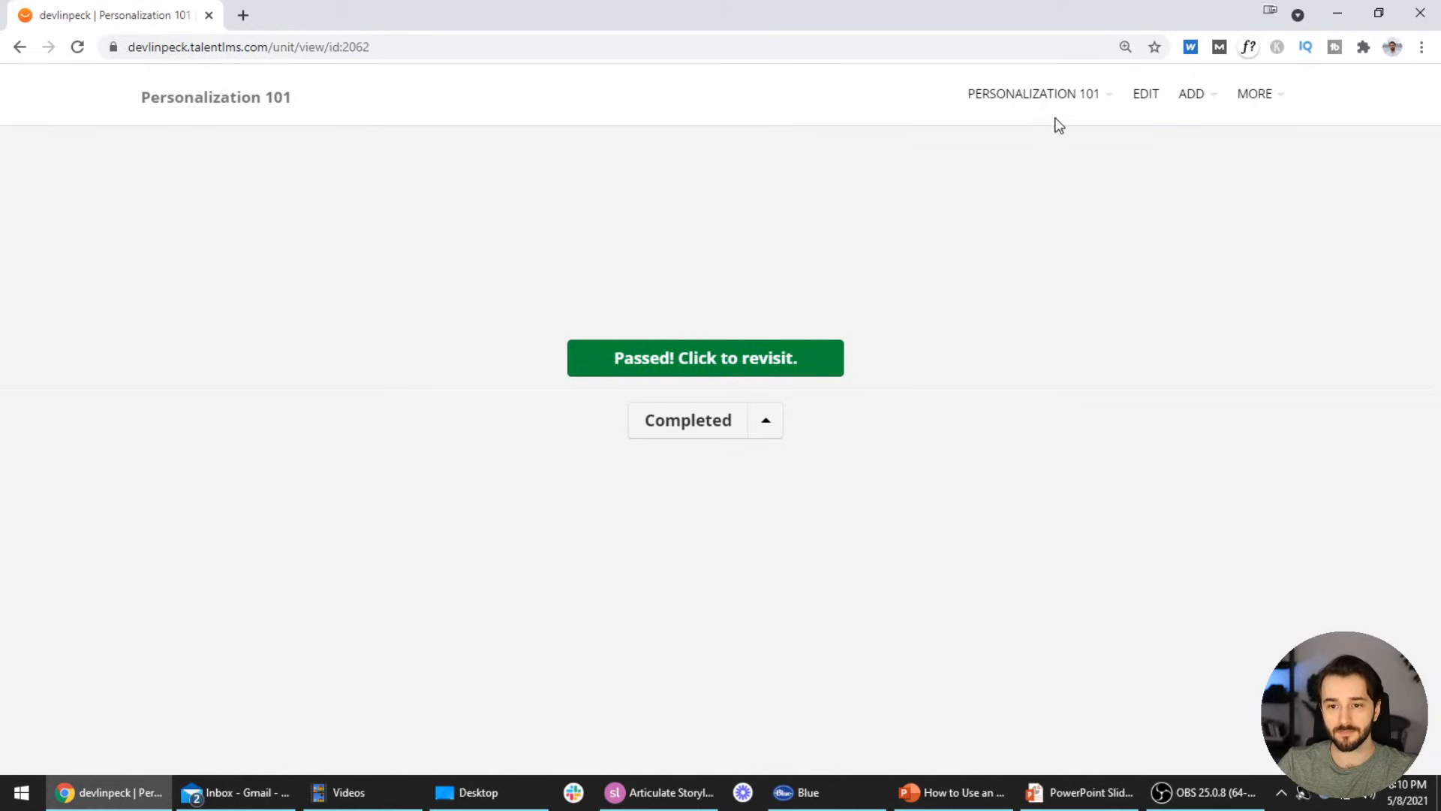
Check Personalization 101 shows 100% progress, then go back to the Home dashboard
{"action": "left_click", "coordinate": [1066, 96]}
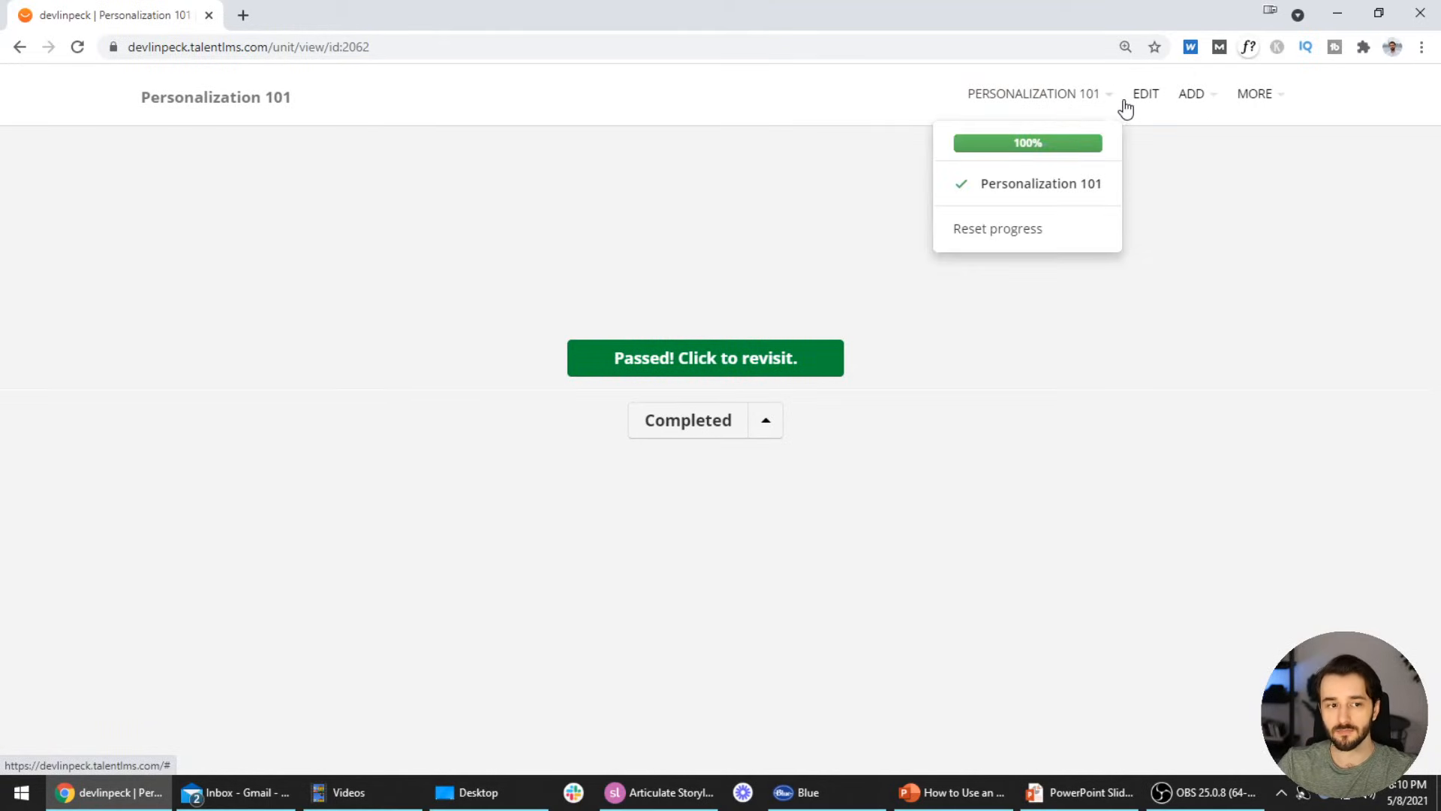
{"action": "left_click", "coordinate": [18, 50]}
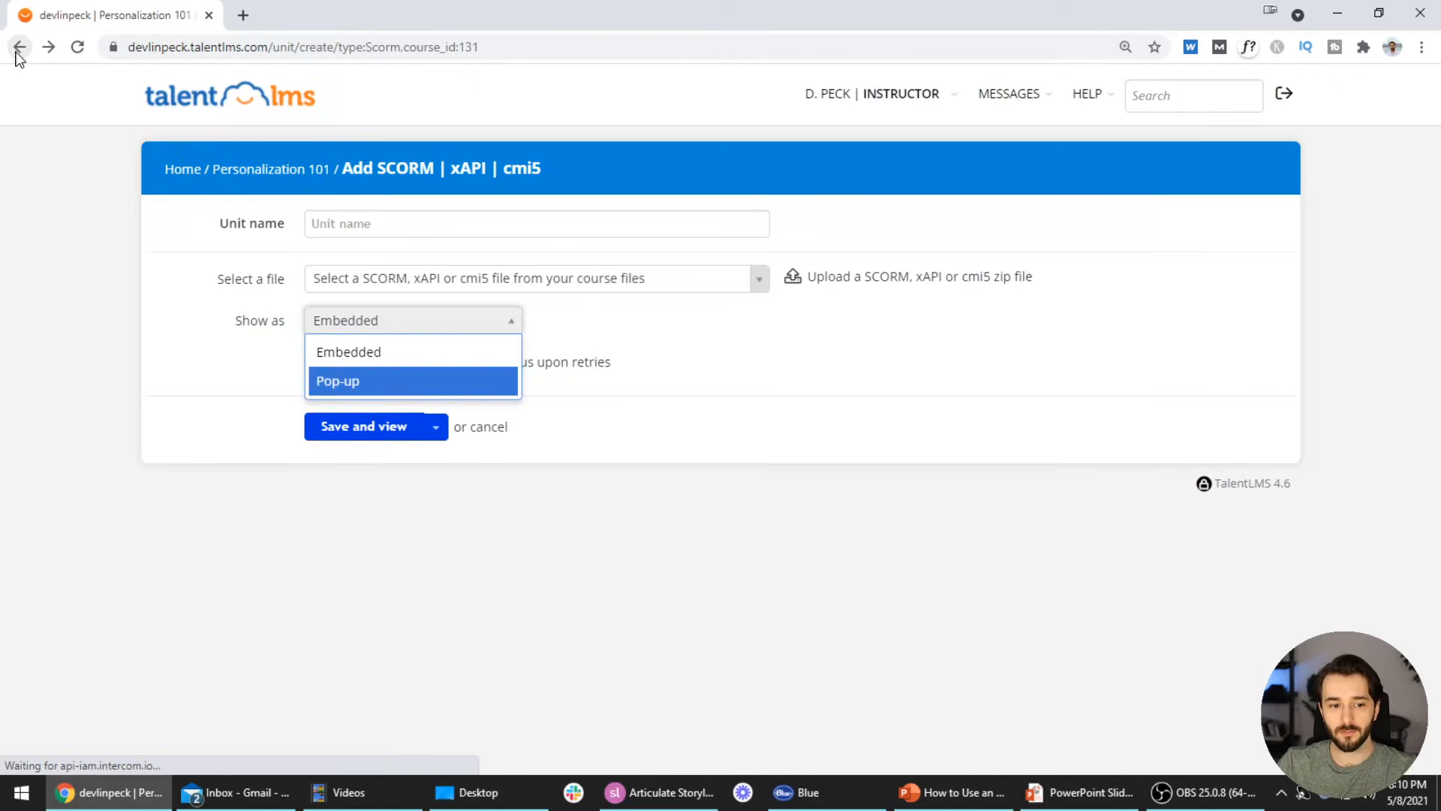
{"action": "left_click", "coordinate": [69, 282]}
{"action": "left_click", "coordinate": [292, 108]}
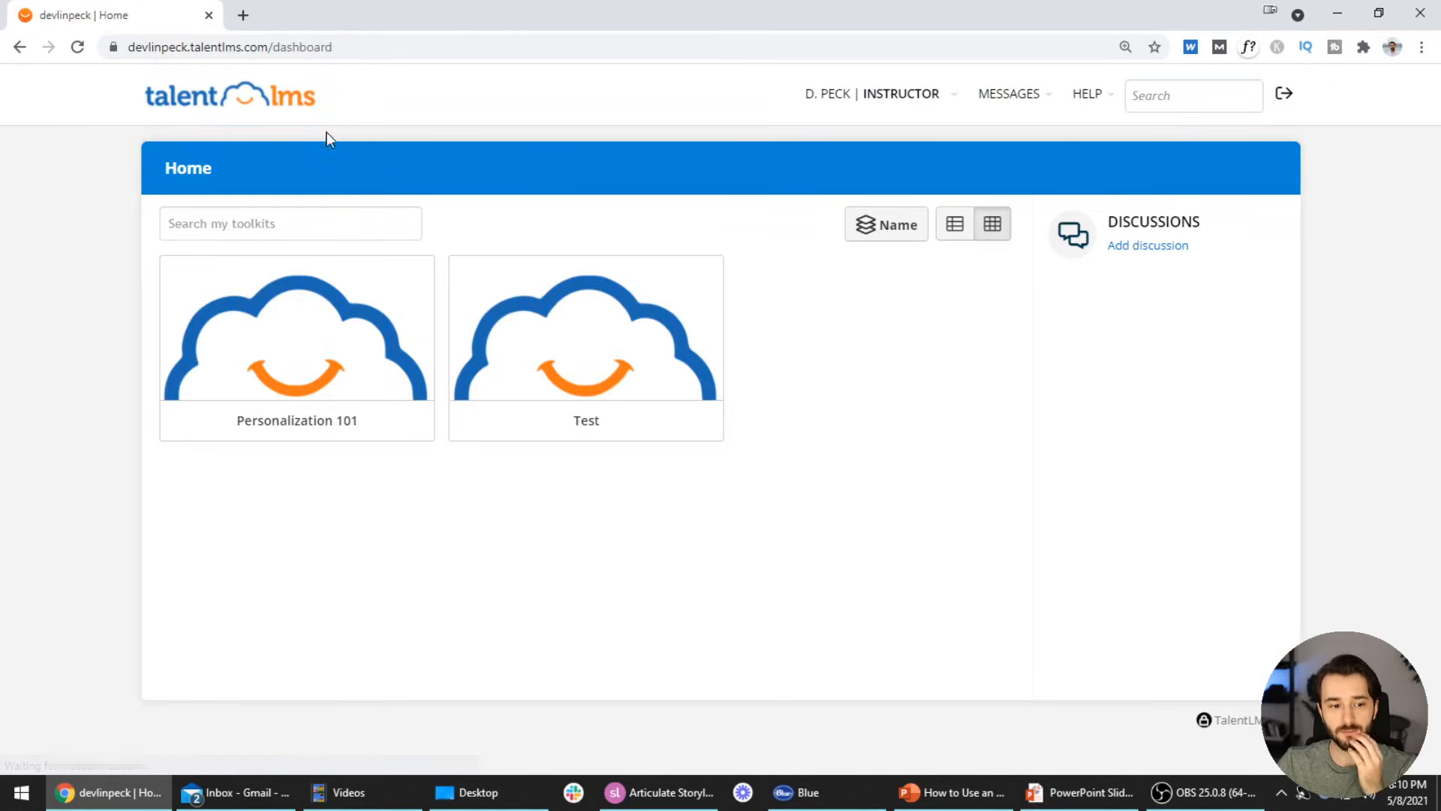
Cycle through the Learner and Instructor roles and finish on the Administrator role
{"action": "mouse_move", "coordinate": [898, 119]}
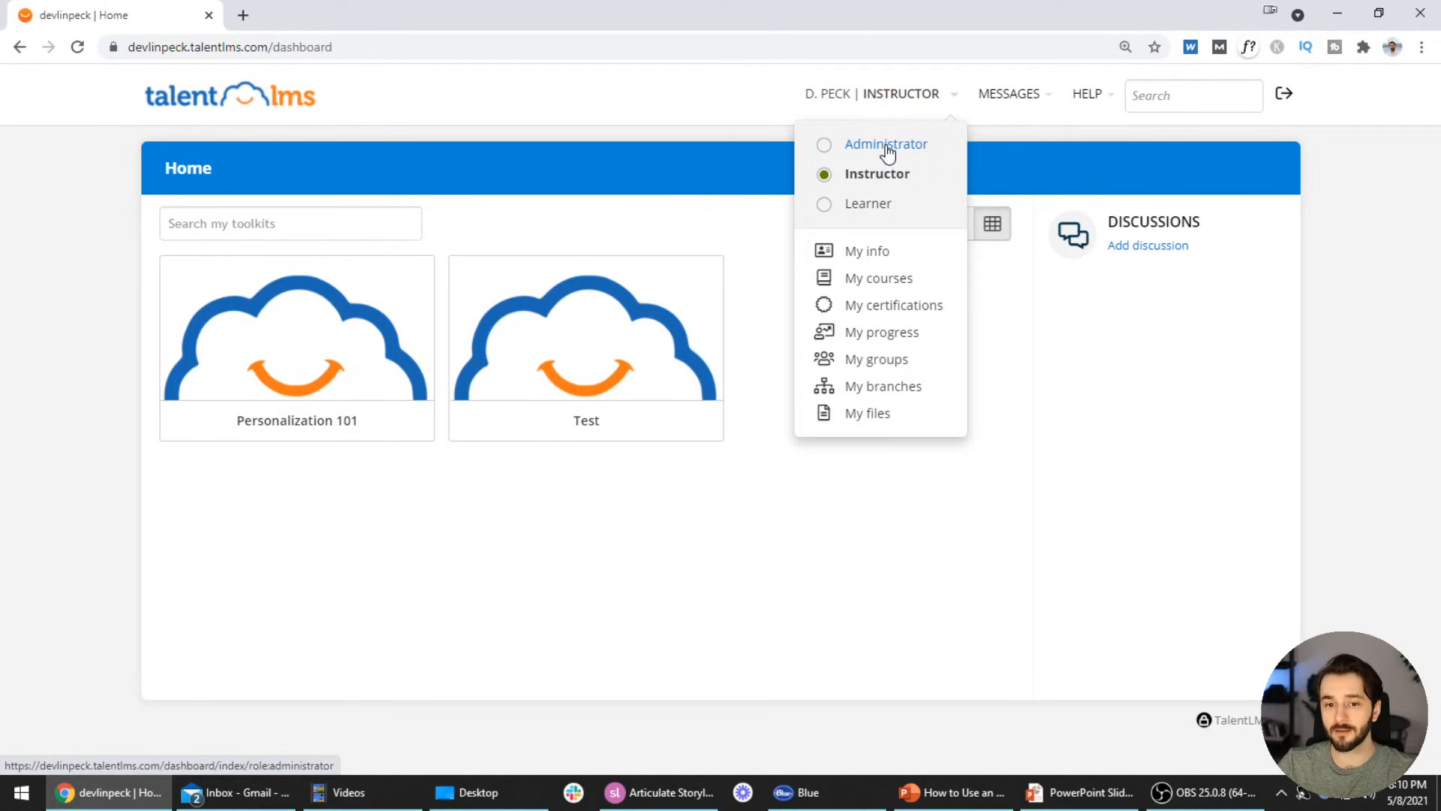
{"action": "left_click", "coordinate": [886, 146]}
{"action": "mouse_move", "coordinate": [885, 143]}
{"action": "left_click", "coordinate": [792, 203]}
{"action": "left_click", "coordinate": [885, 180]}
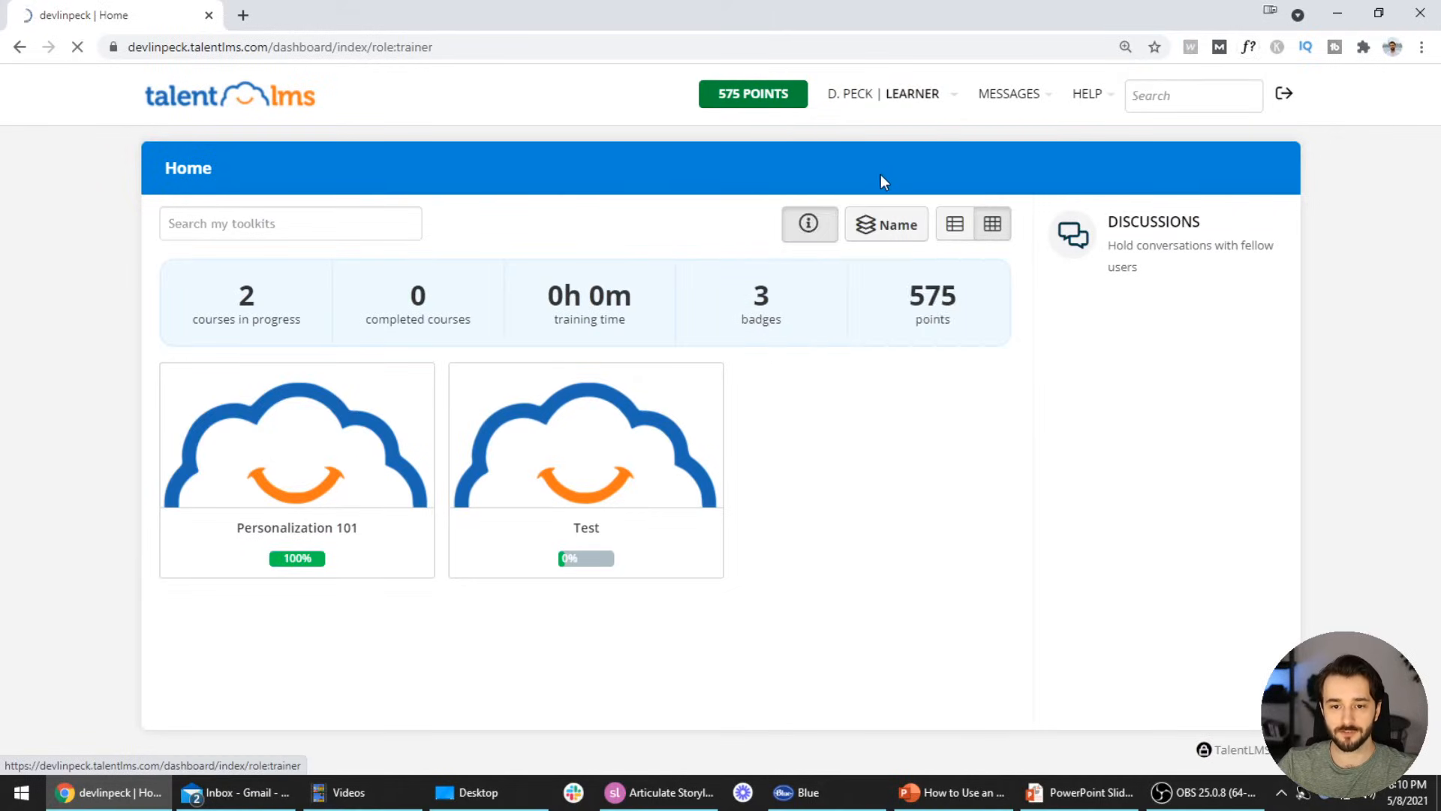
{"action": "mouse_move", "coordinate": [895, 119]}
{"action": "left_click", "coordinate": [877, 143]}
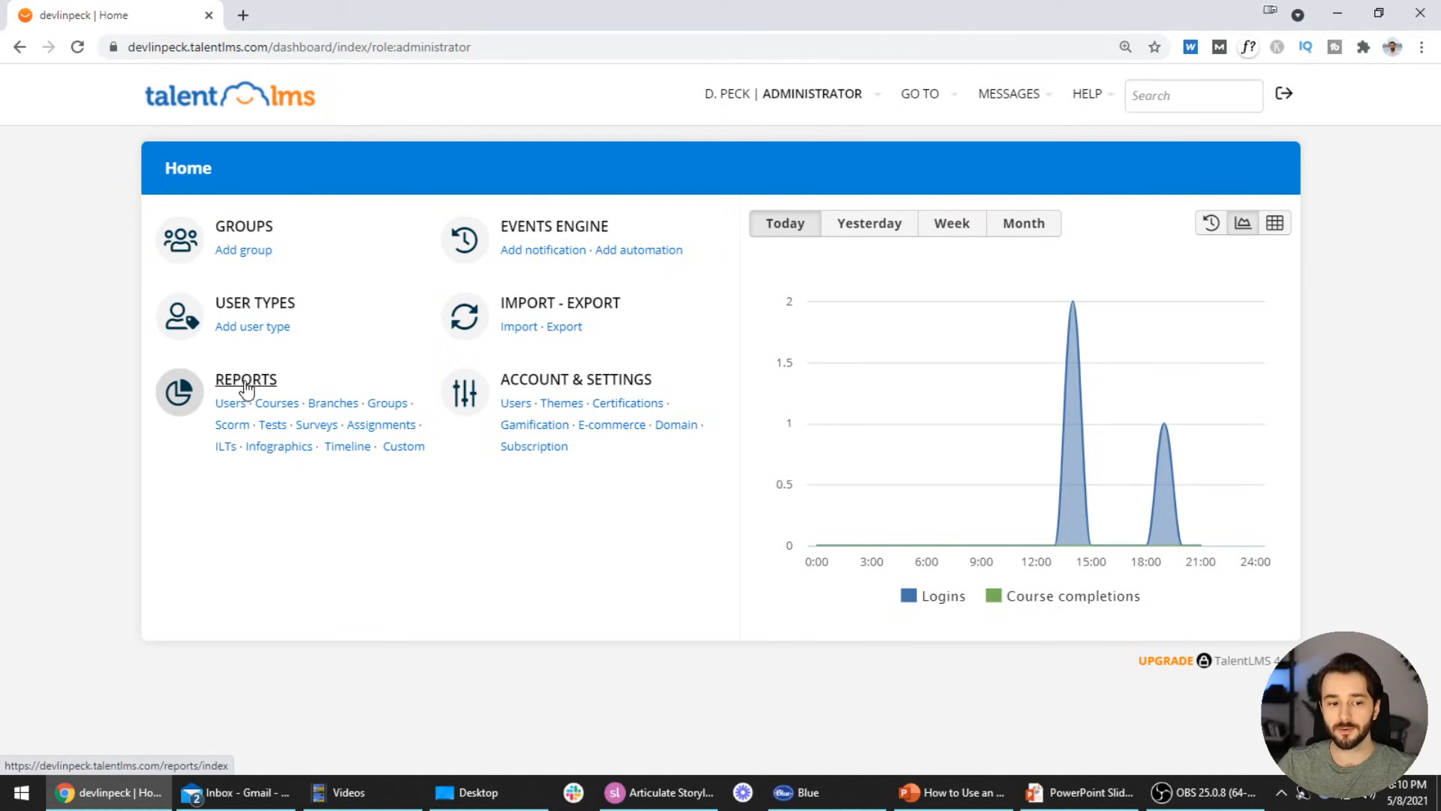
Open Course reports, review the Personalization 101 report, and return to the course reports list
{"action": "left_click", "coordinate": [281, 405]}
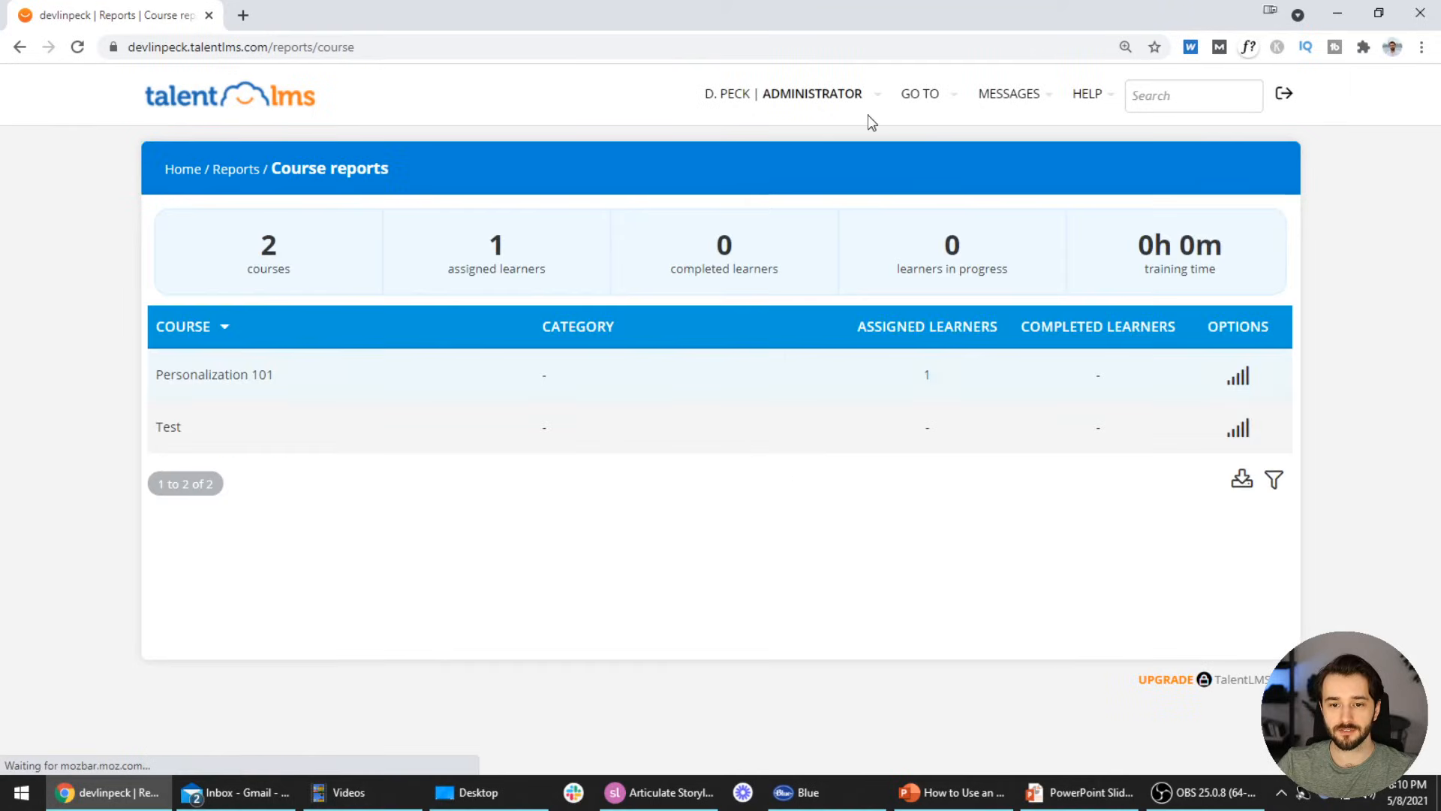
{"action": "left_click", "coordinate": [924, 98]}
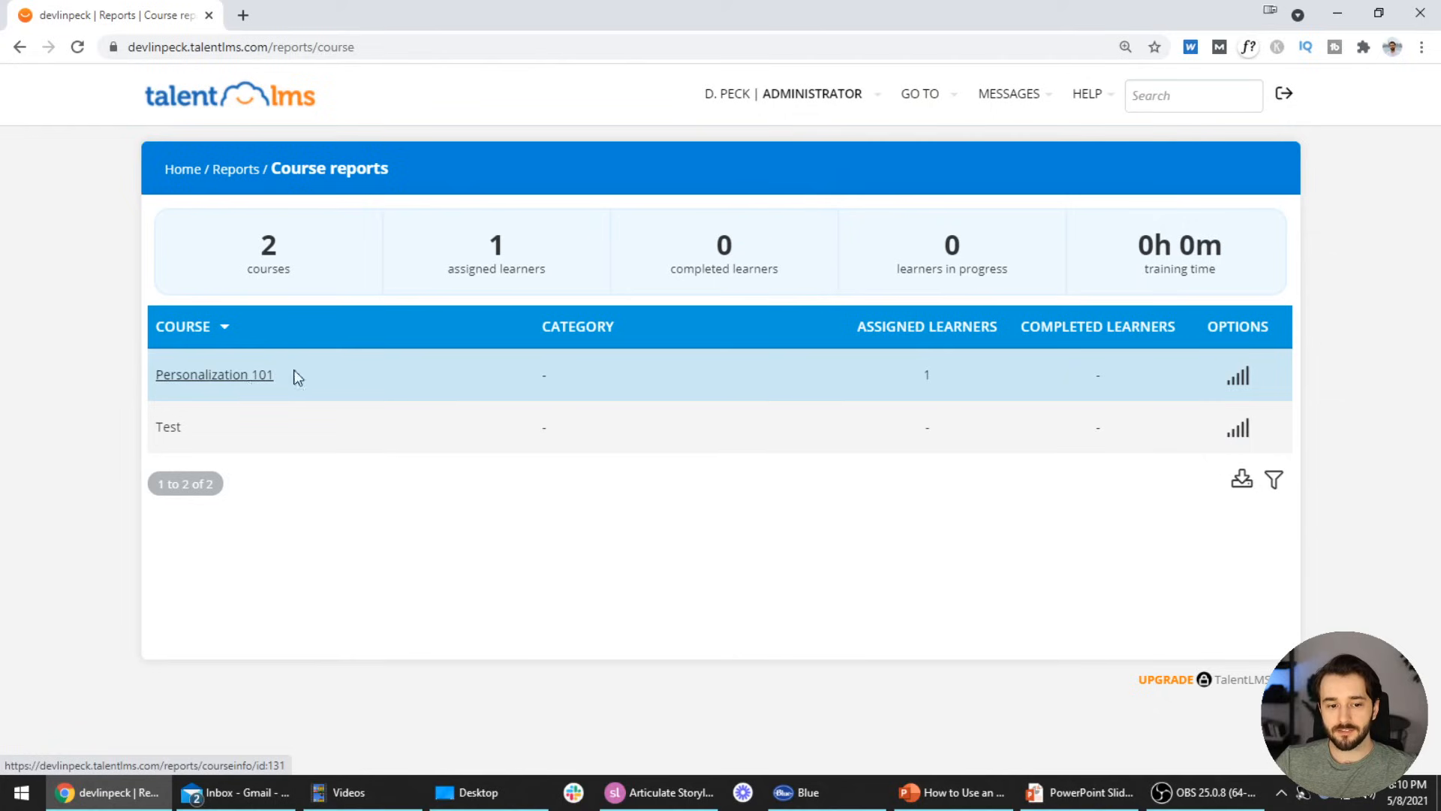
{"action": "left_click", "coordinate": [238, 382]}
{"action": "scroll", "coordinate": [493, 415], "scroll_direction": "down", "scroll_amount": 2}
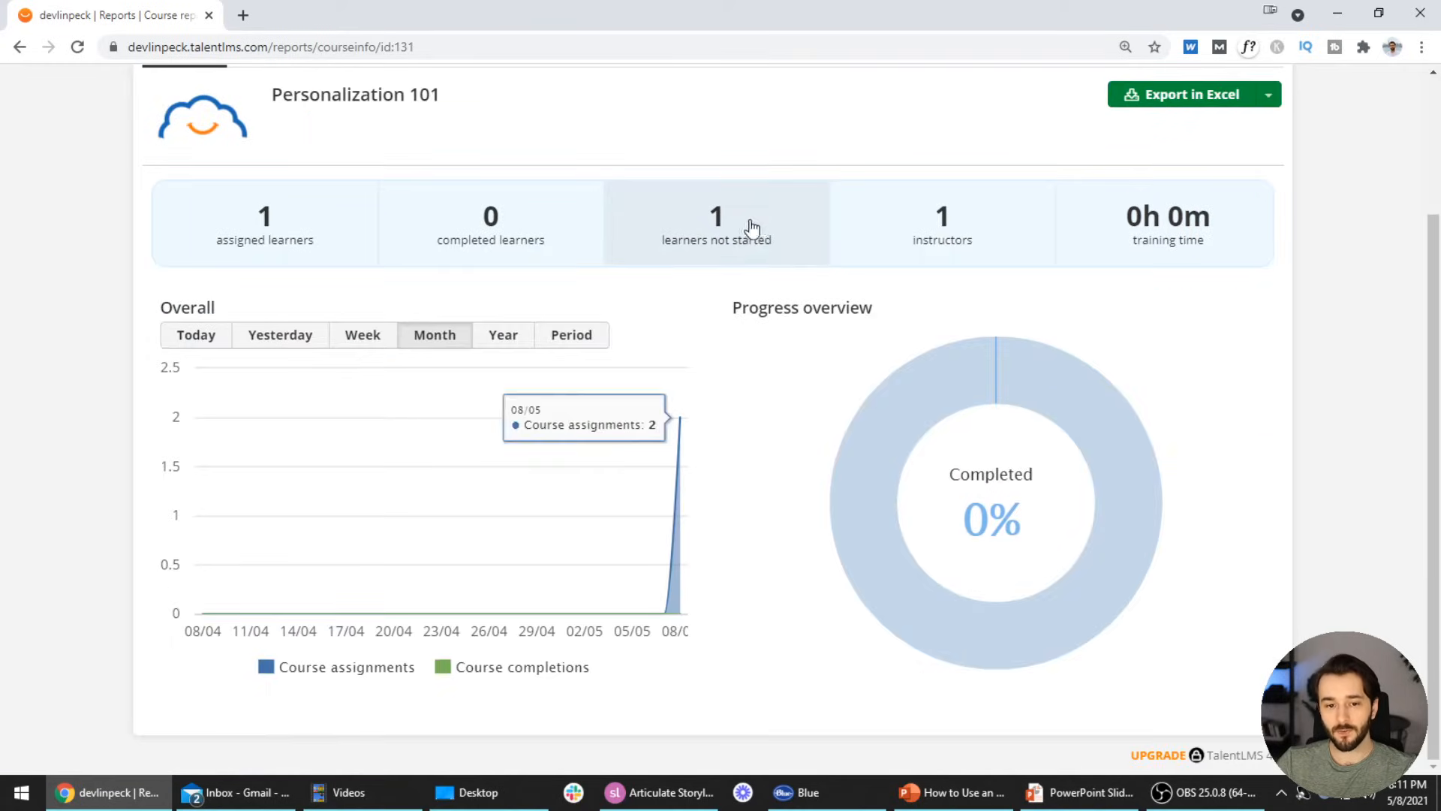
{"action": "scroll", "coordinate": [601, 285], "scroll_direction": "up", "scroll_amount": 1}
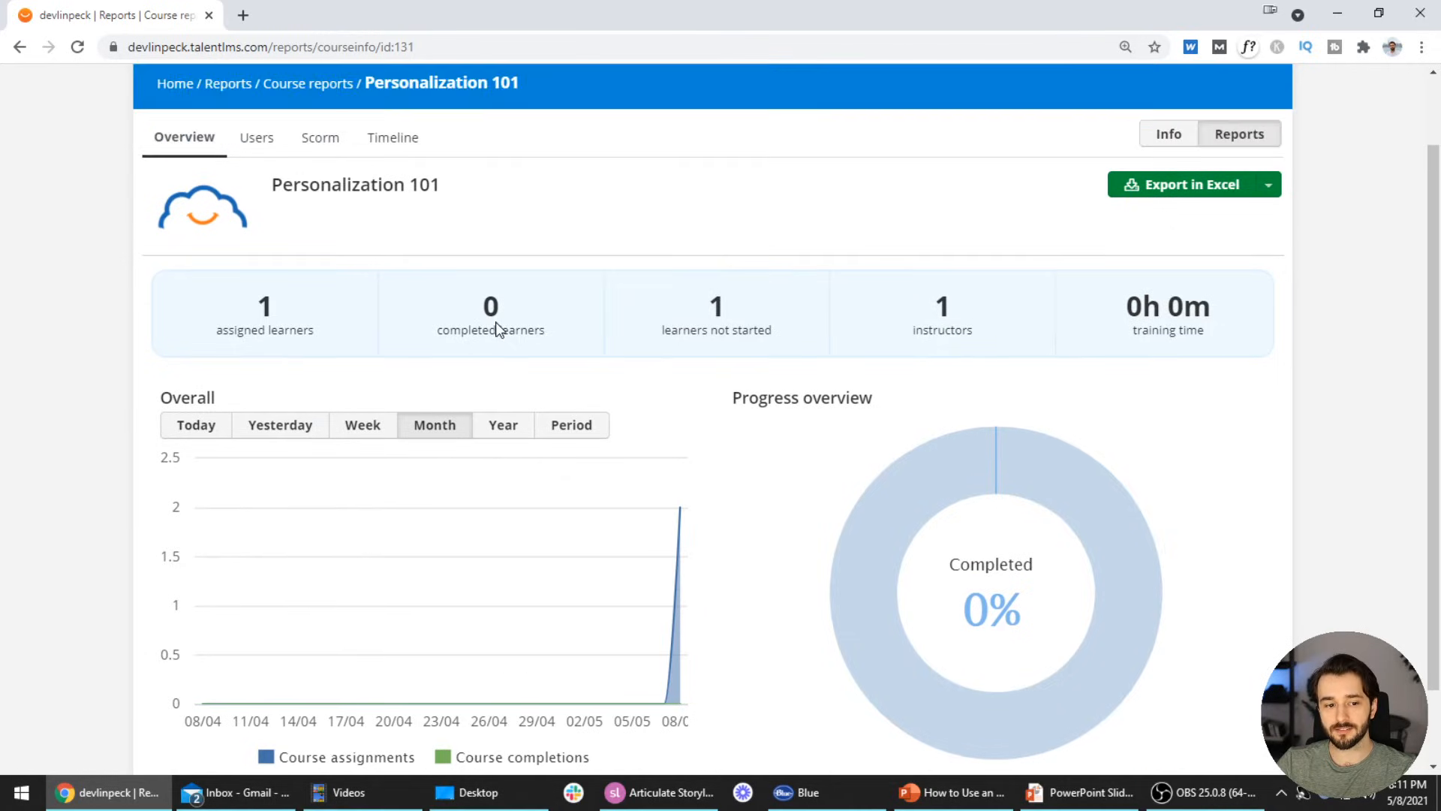
{"action": "left_click", "coordinate": [16, 48]}
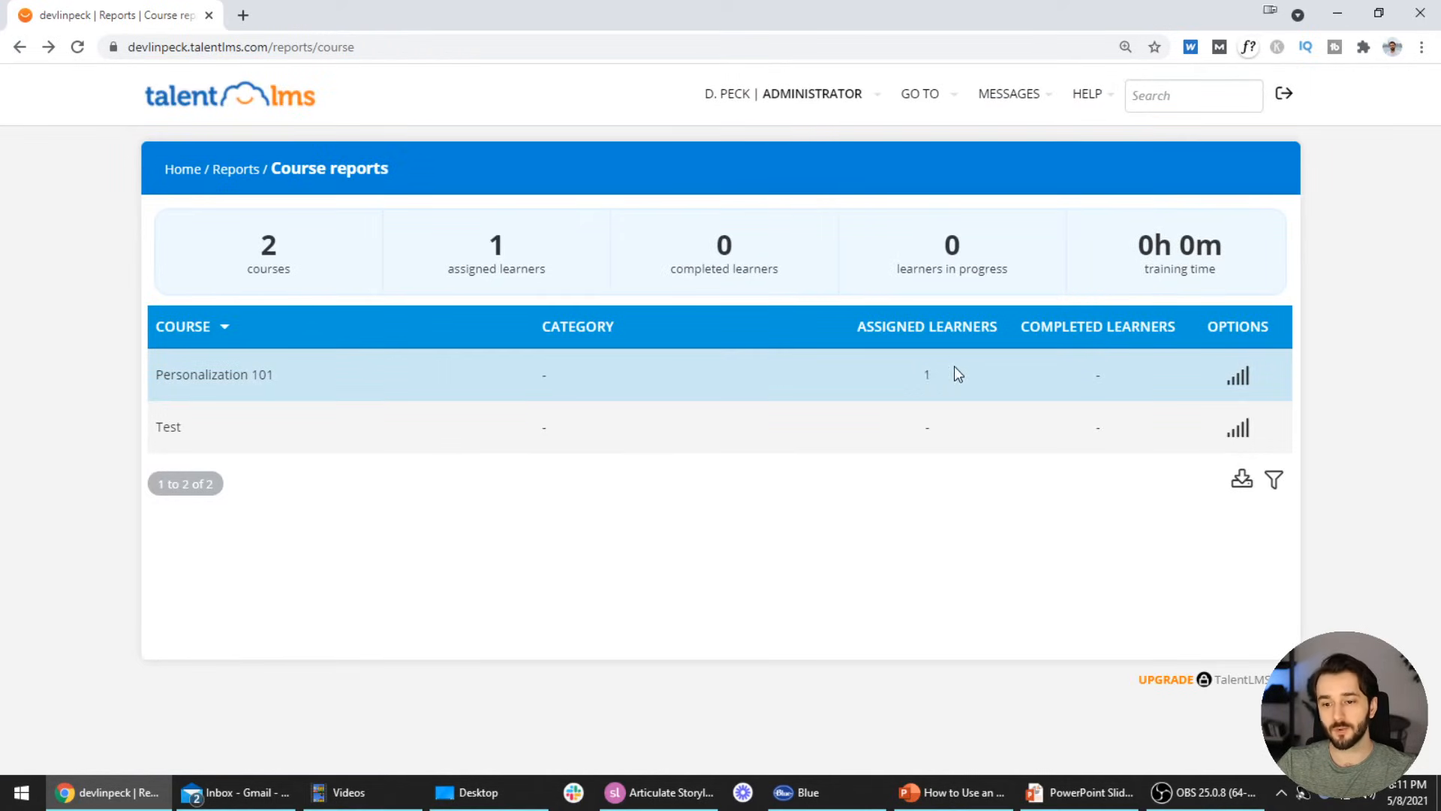
{"action": "key", "text": "alt+Tab"}
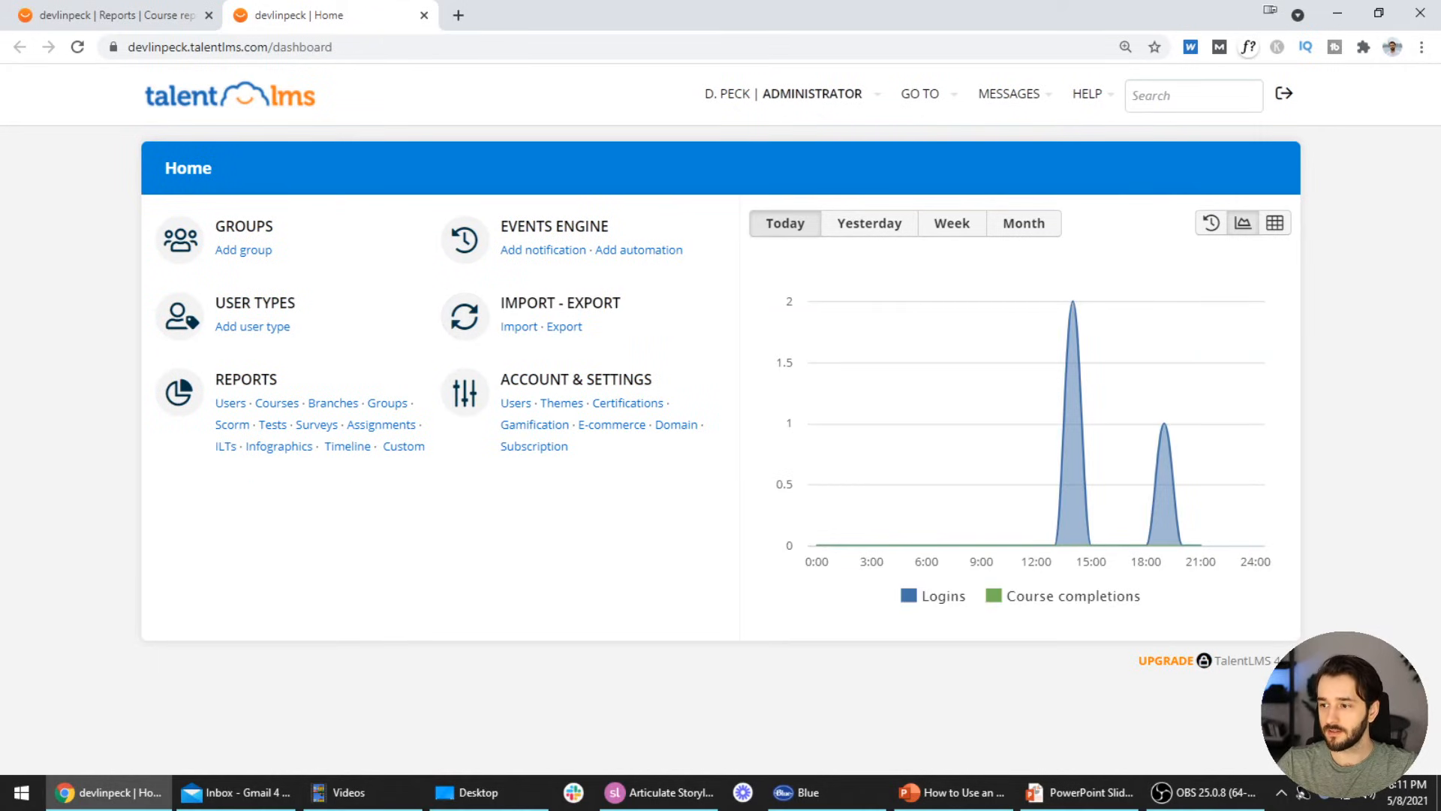
Open a new incognito window and load the course's TalentLMS portal address
{"action": "left_click", "coordinate": [1421, 46]}
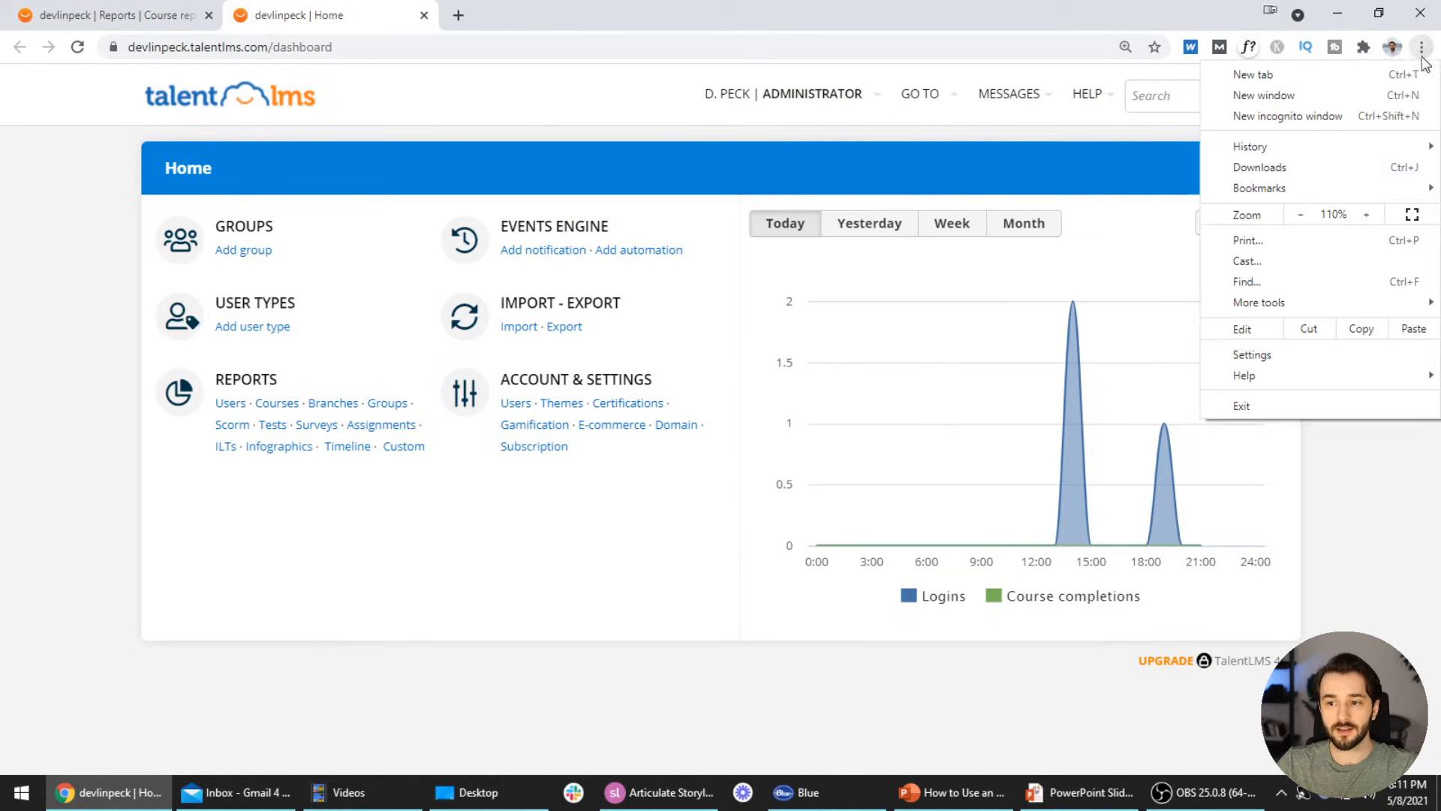
{"action": "left_click", "coordinate": [1312, 118]}
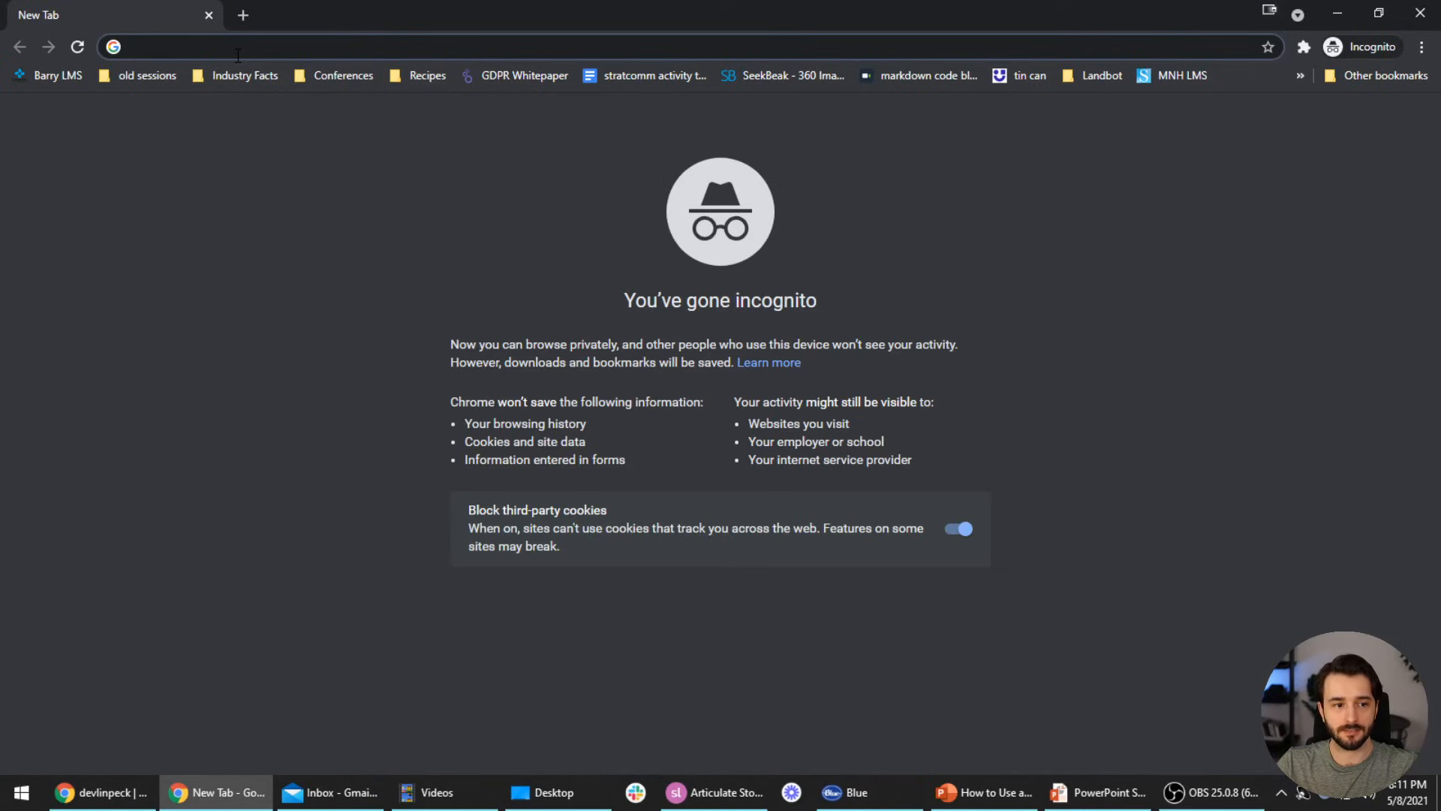
{"action": "type", "text": "talent"}
{"action": "type", "text": "lms."}
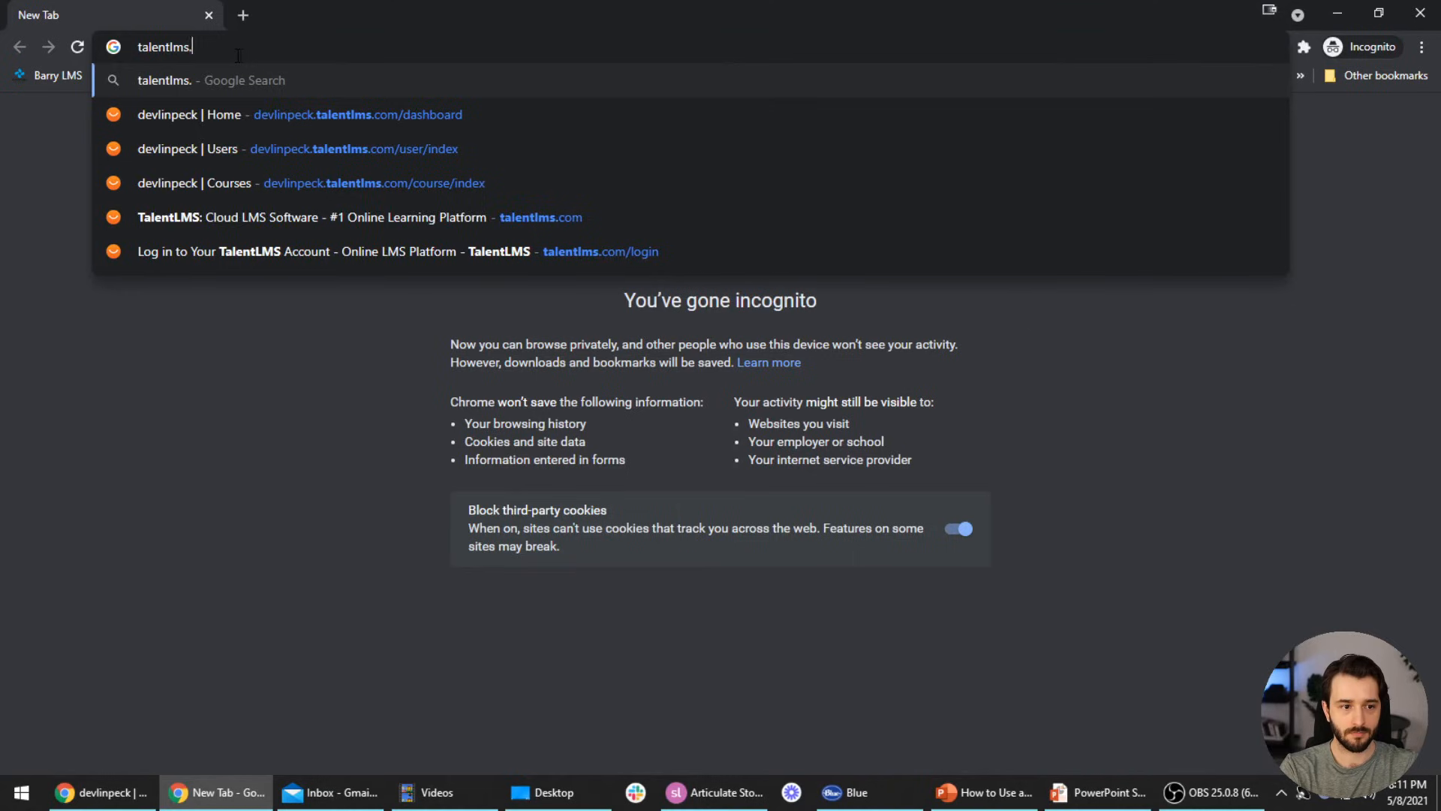
{"action": "key", "text": "Return"}
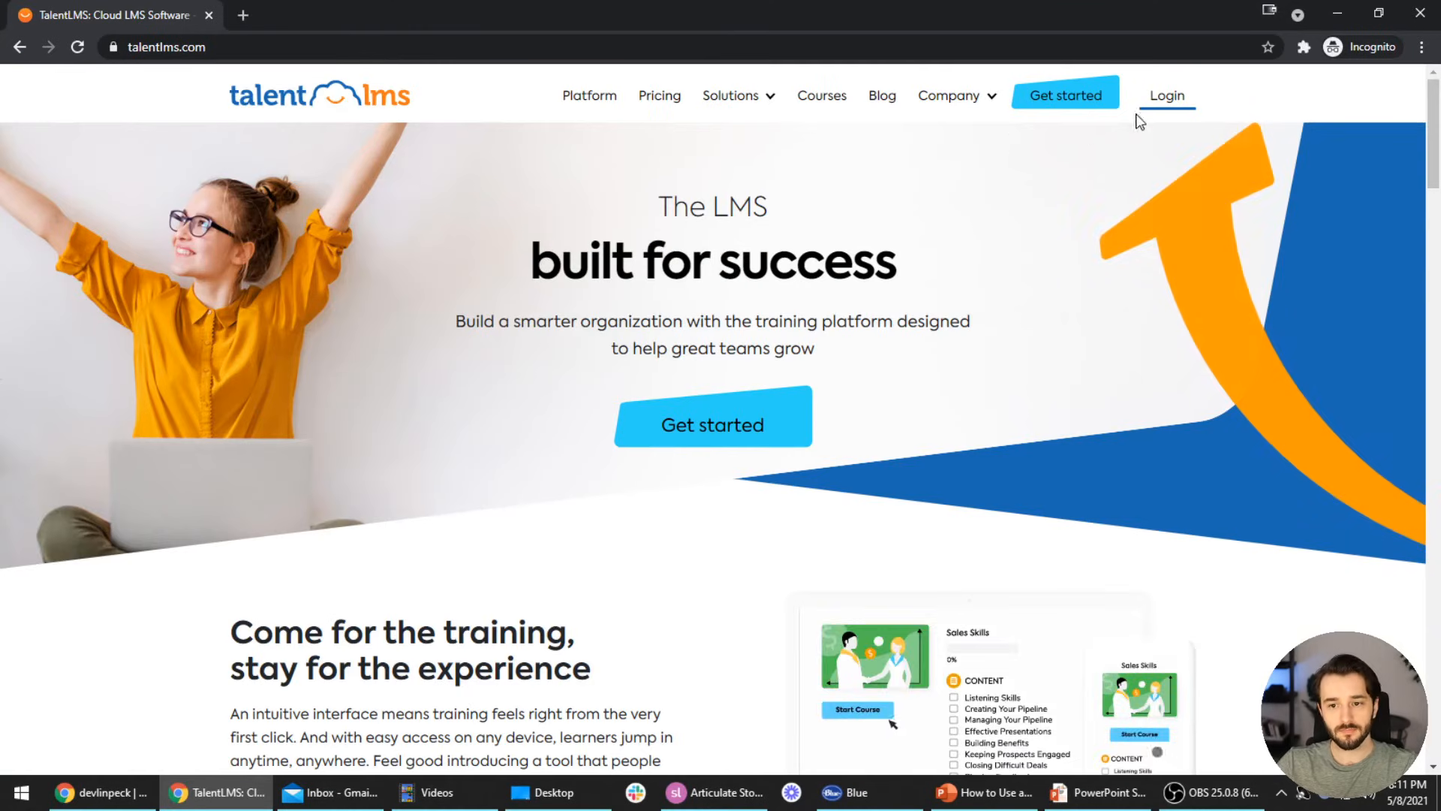
{"action": "left_click", "coordinate": [336, 43]}
{"action": "type", "text": "devlinpeck.tale"}
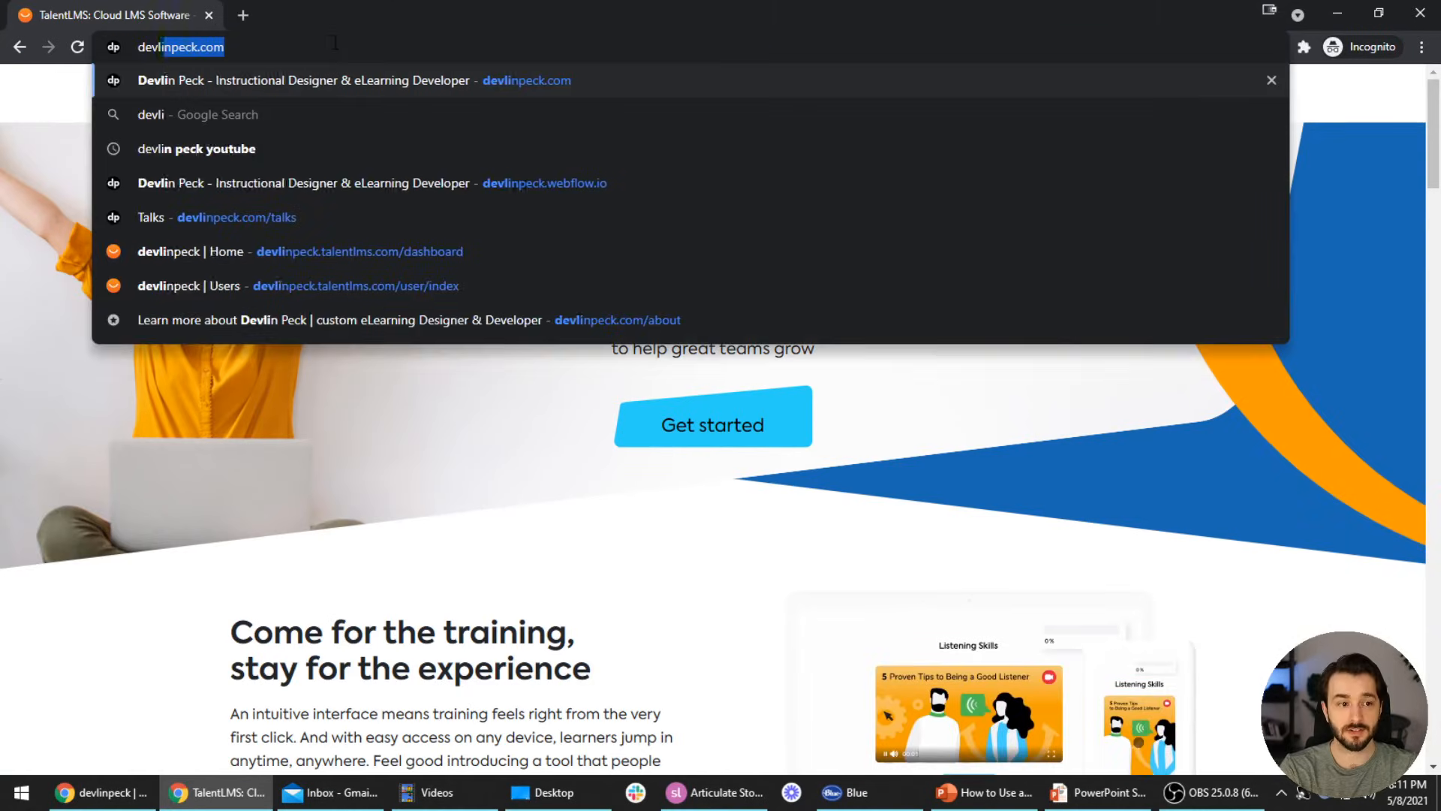
{"action": "type", "text": "ntlms.com"}
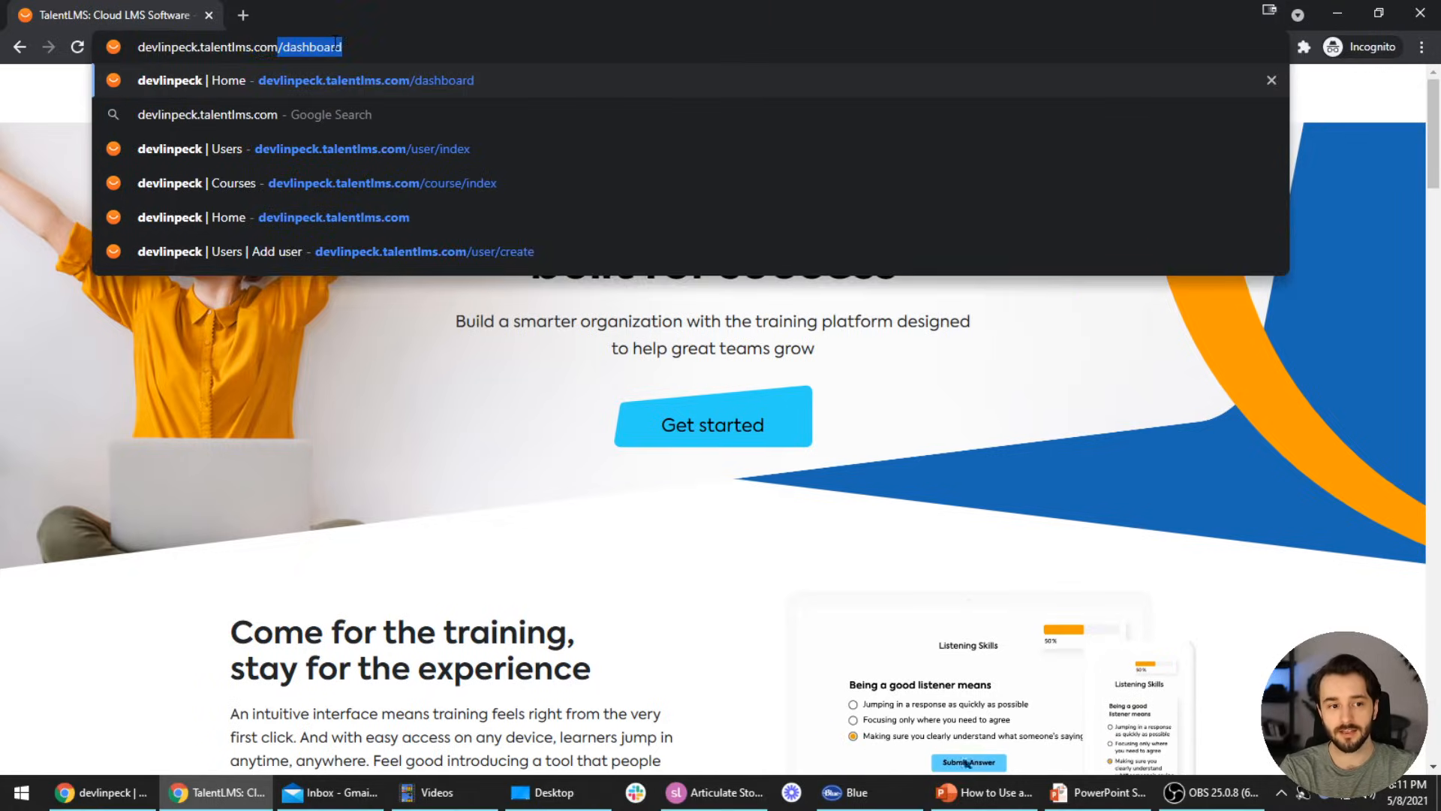
{"action": "key", "text": "Delete"}
{"action": "key", "text": "Return"}
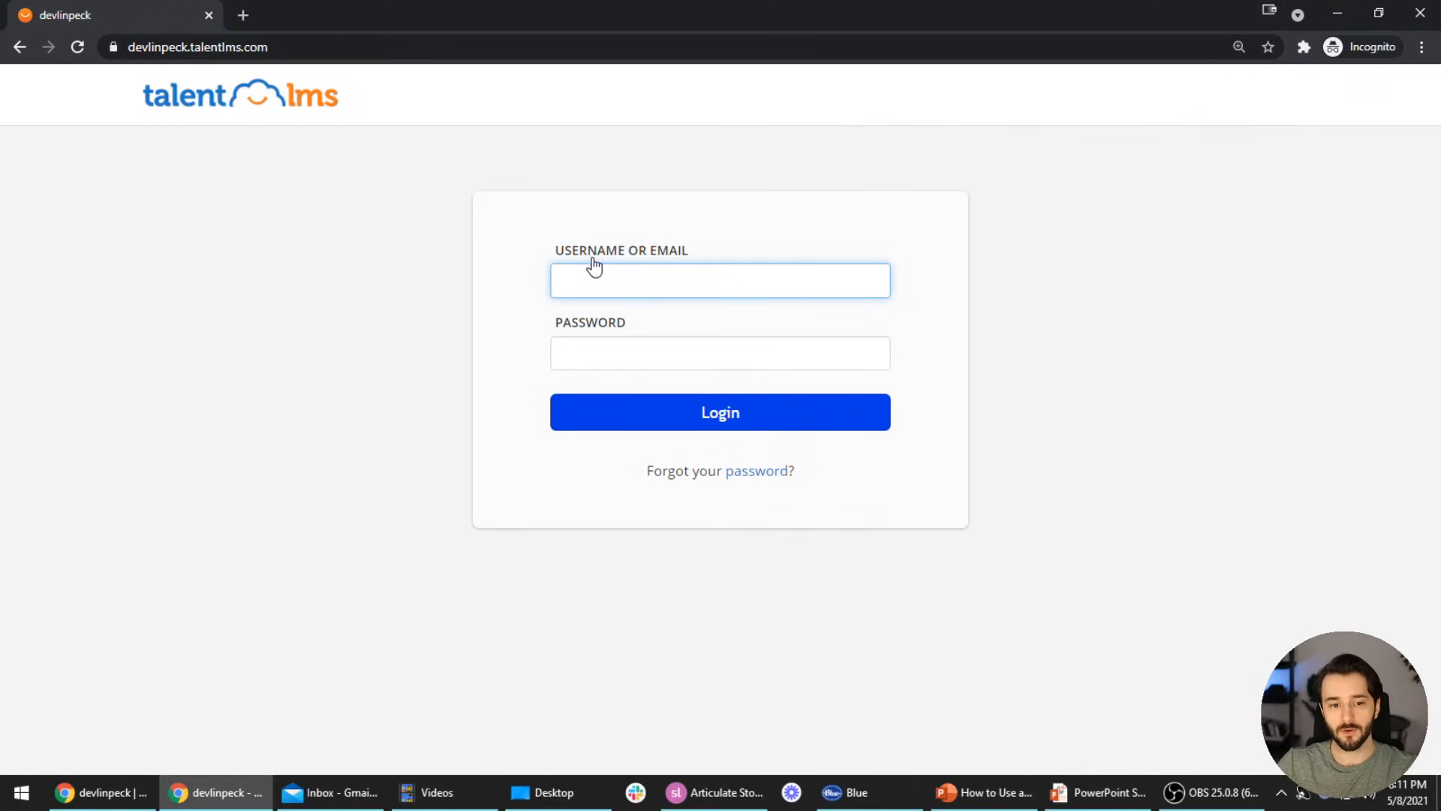
Enter a username and password on the TalentLMS sign-in page and submit them
{"action": "left_click", "coordinate": [617, 278]}
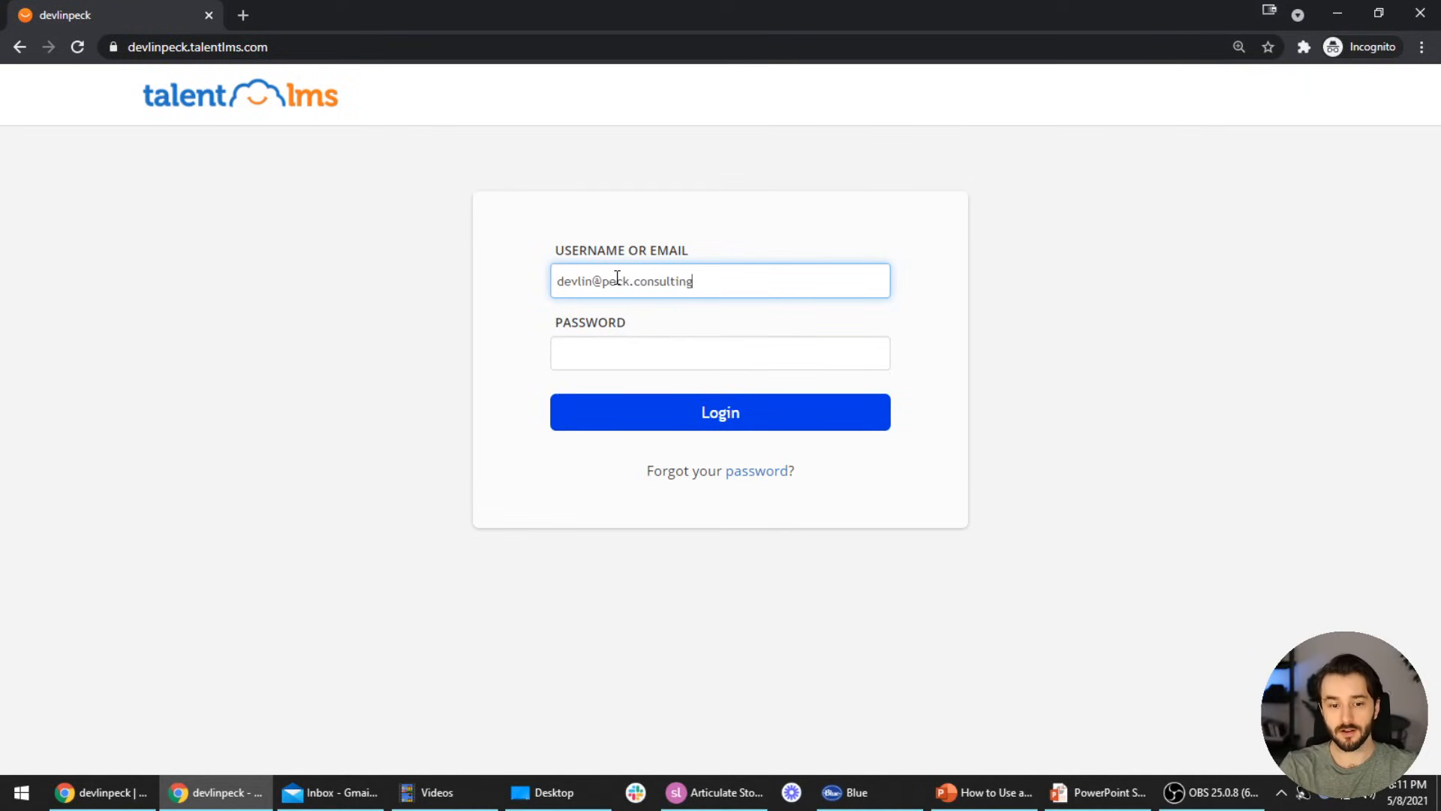
{"action": "key", "text": "Tab"}
{"action": "type", "text": "••••"}
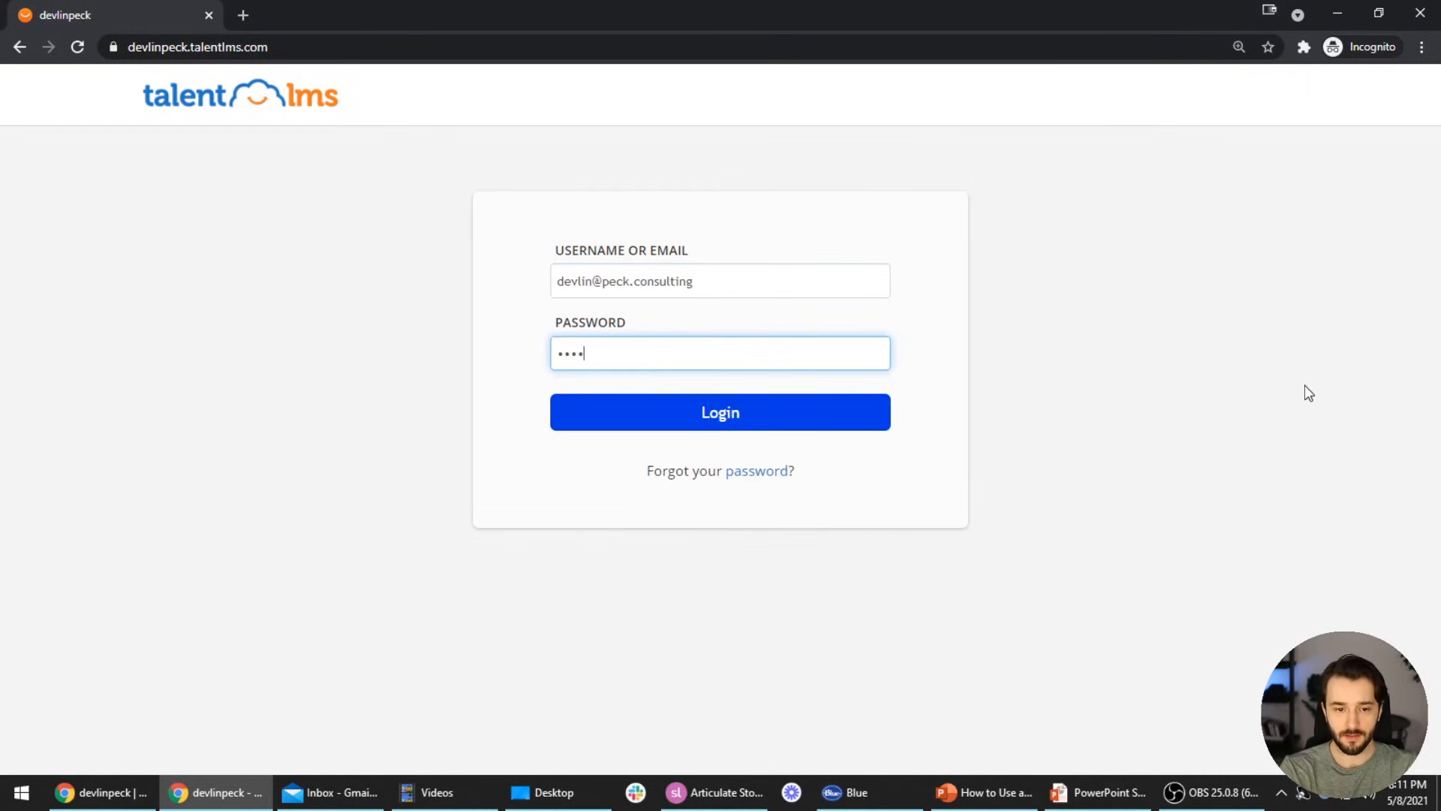
{"action": "key", "text": "Return"}
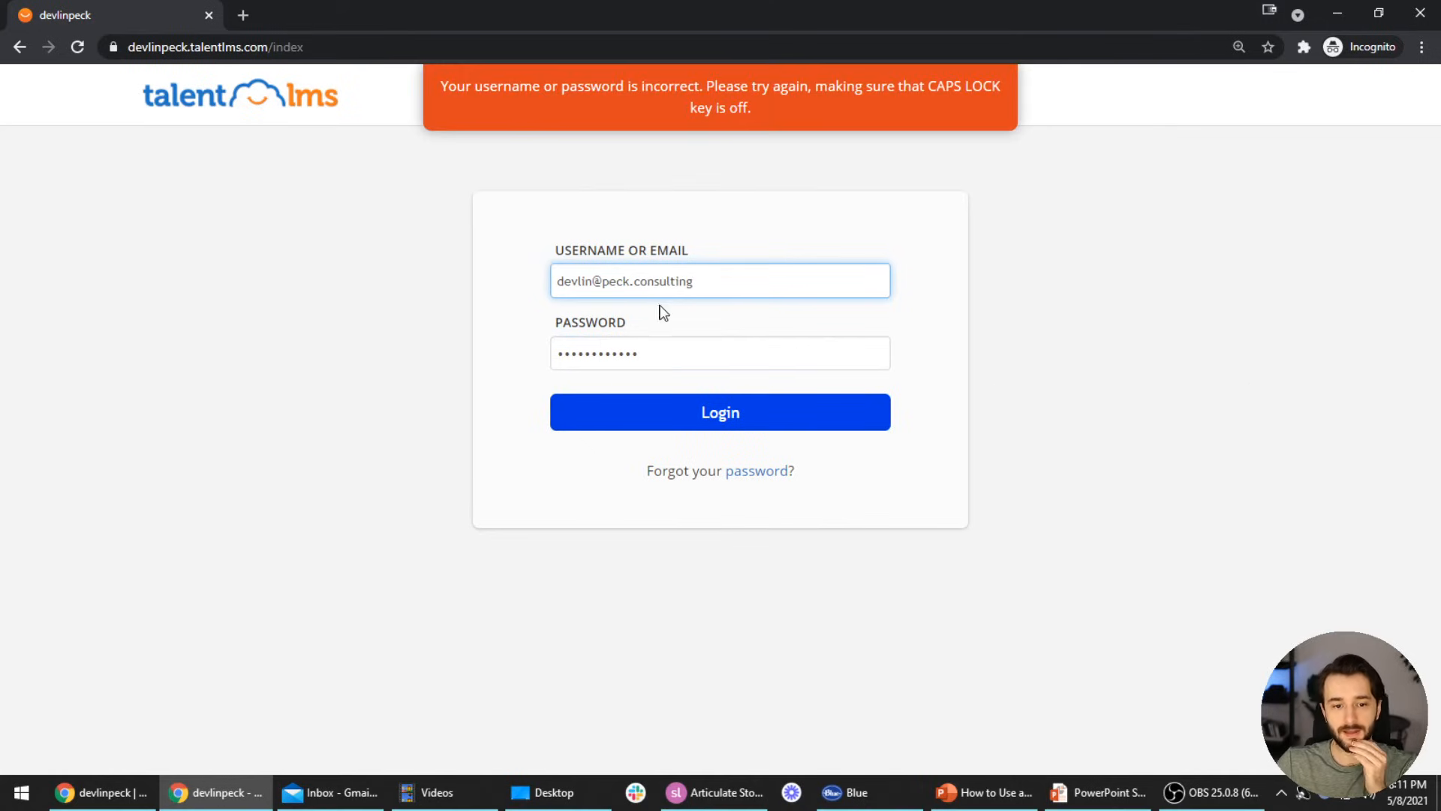
Replace the username with the test learner's, log in, and view the learner Home dashboard
{"action": "triple_click", "coordinate": [662, 292]}
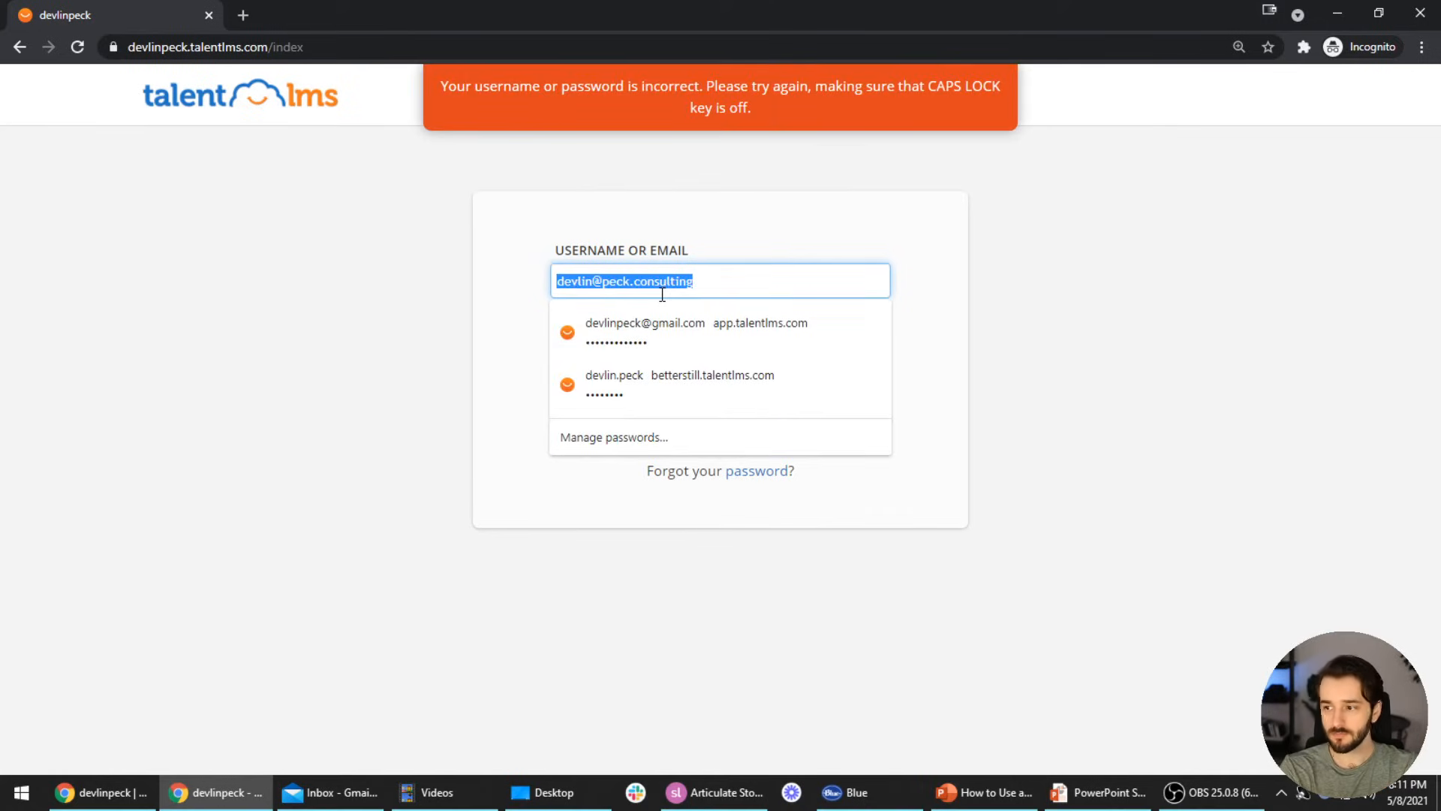
{"action": "type", "text": "youtube"}
{"action": "left_click", "coordinate": [669, 415]}
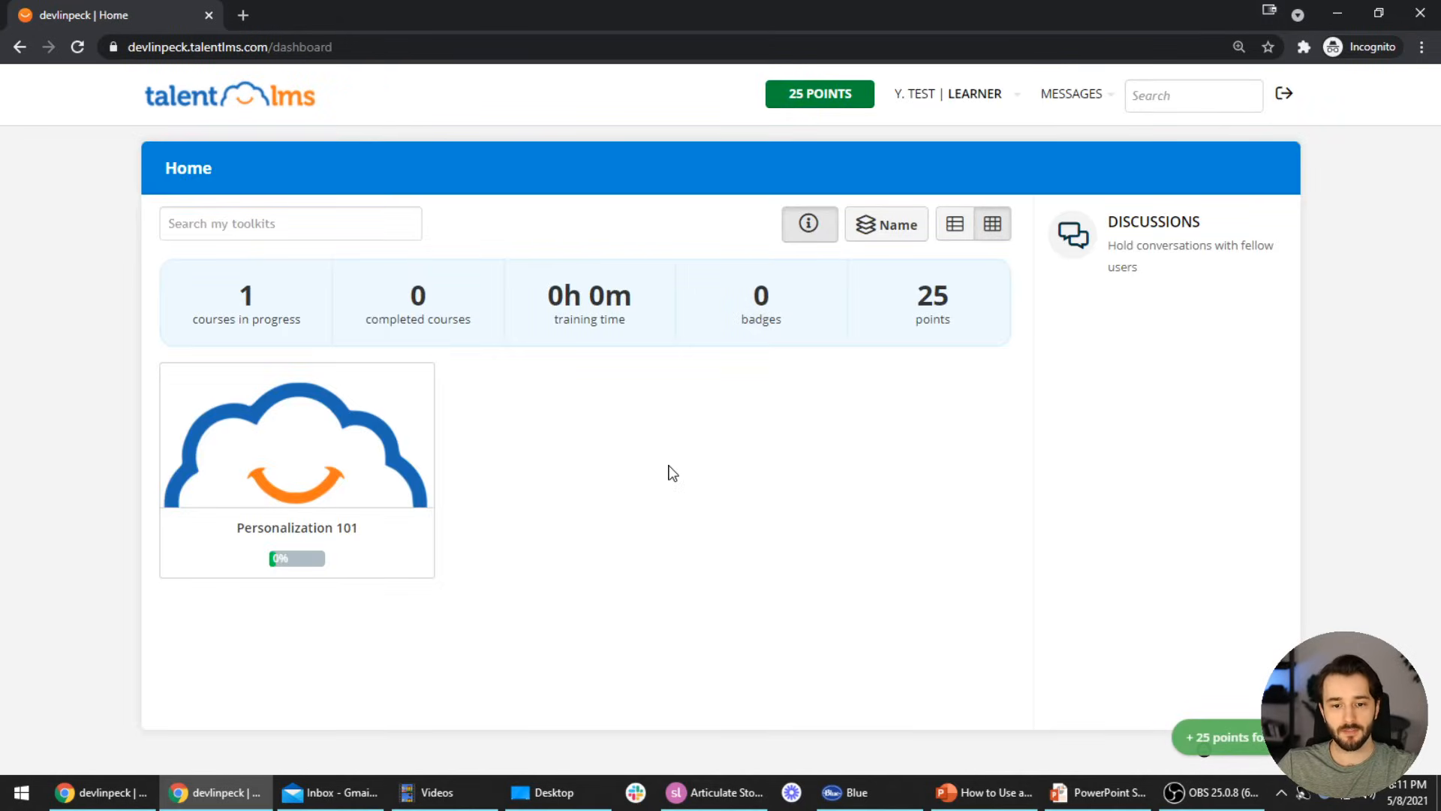
{"action": "left_click", "coordinate": [979, 95]}
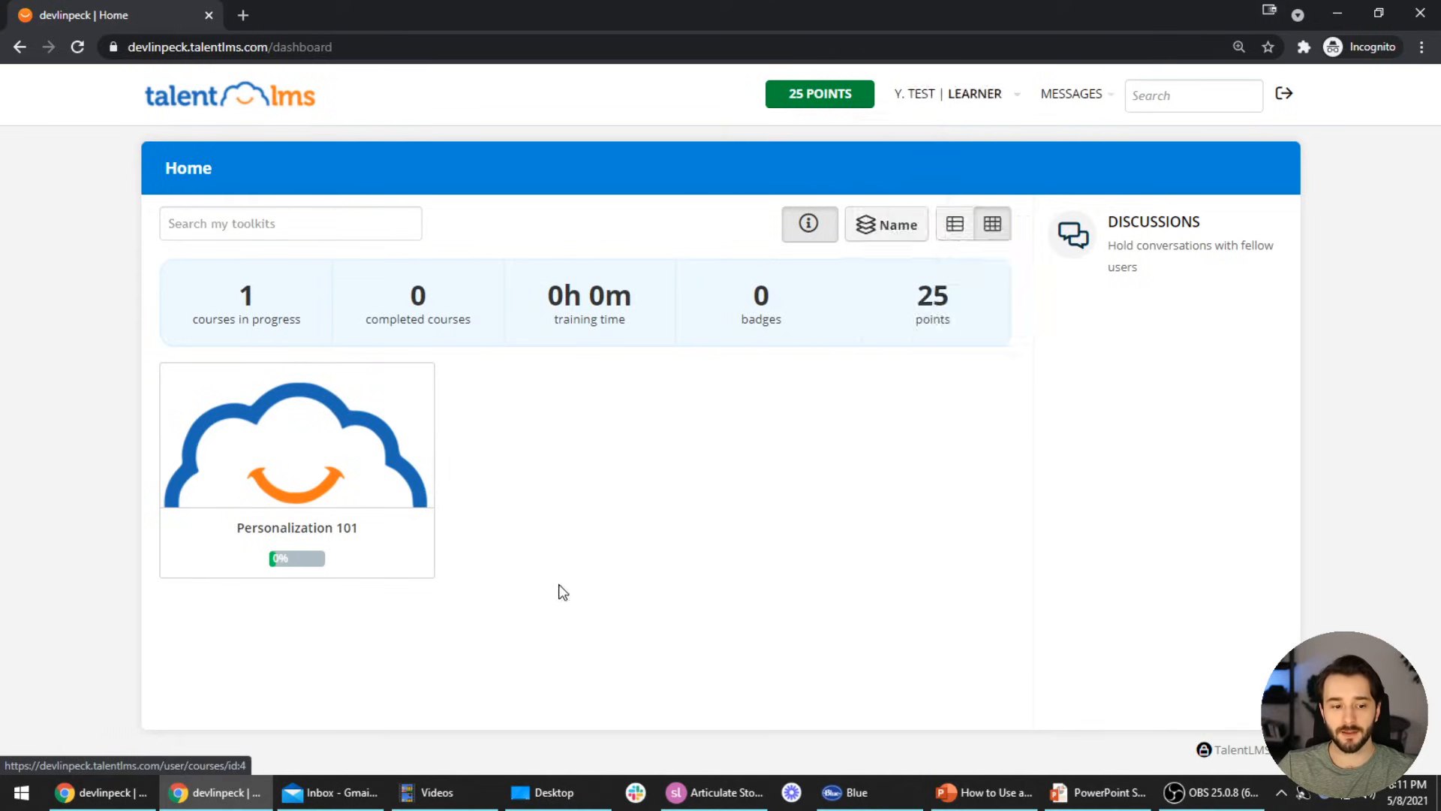
{"action": "mouse_move", "coordinate": [328, 449]}
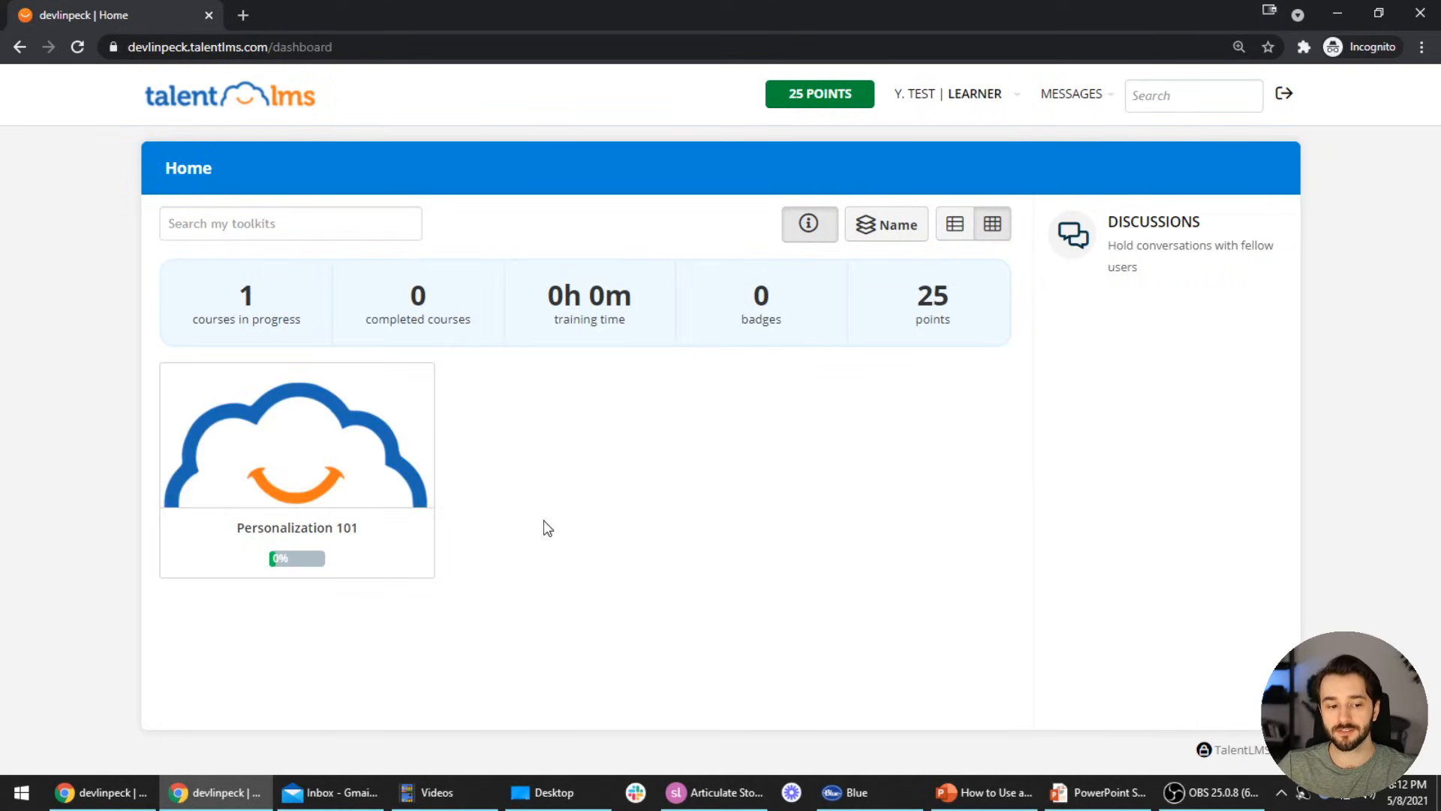
{"action": "mouse_move", "coordinate": [373, 483]}
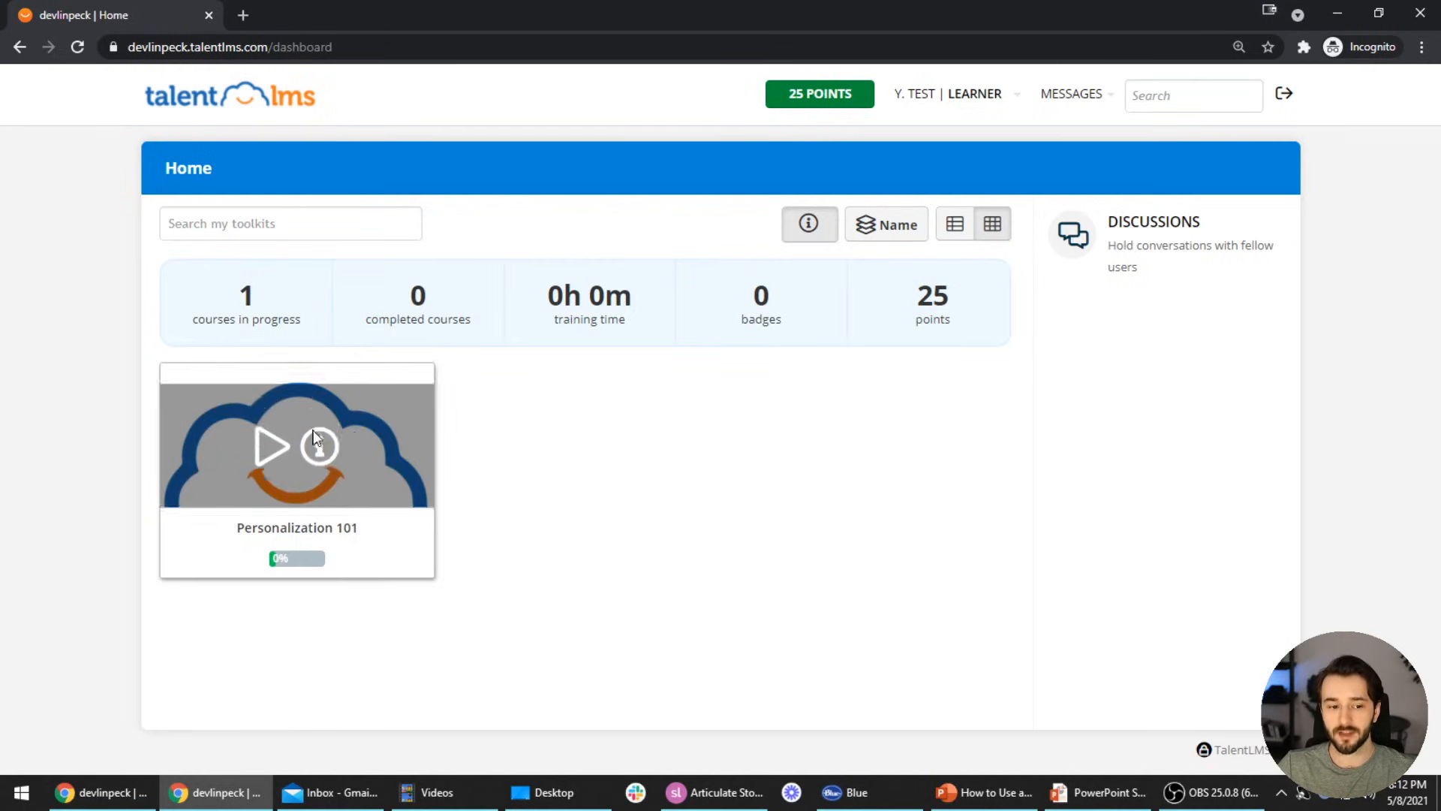
Start Personalization 101 from the learner's course card and launch its content pop-up
{"action": "left_click", "coordinate": [272, 426]}
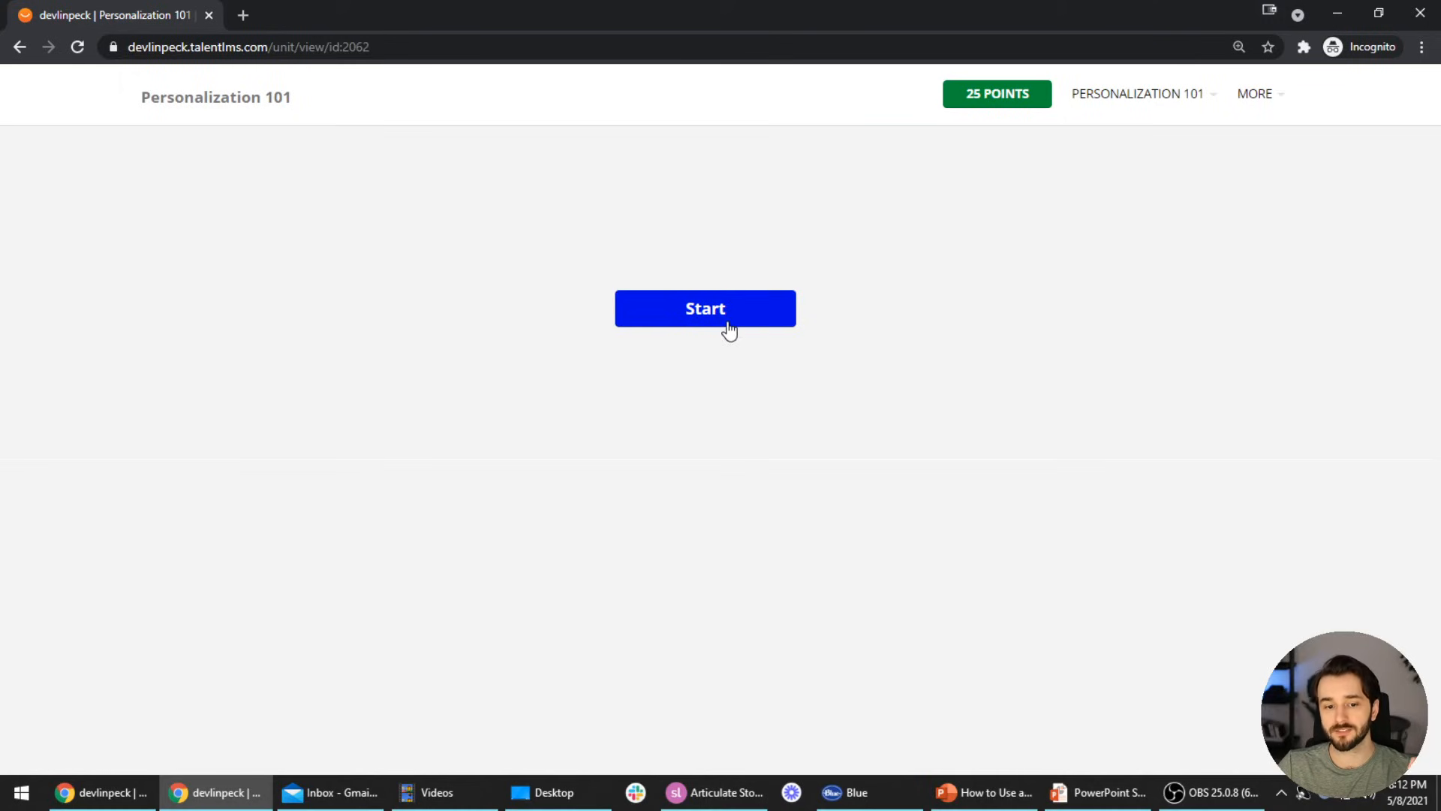
{"action": "left_click", "coordinate": [723, 328]}
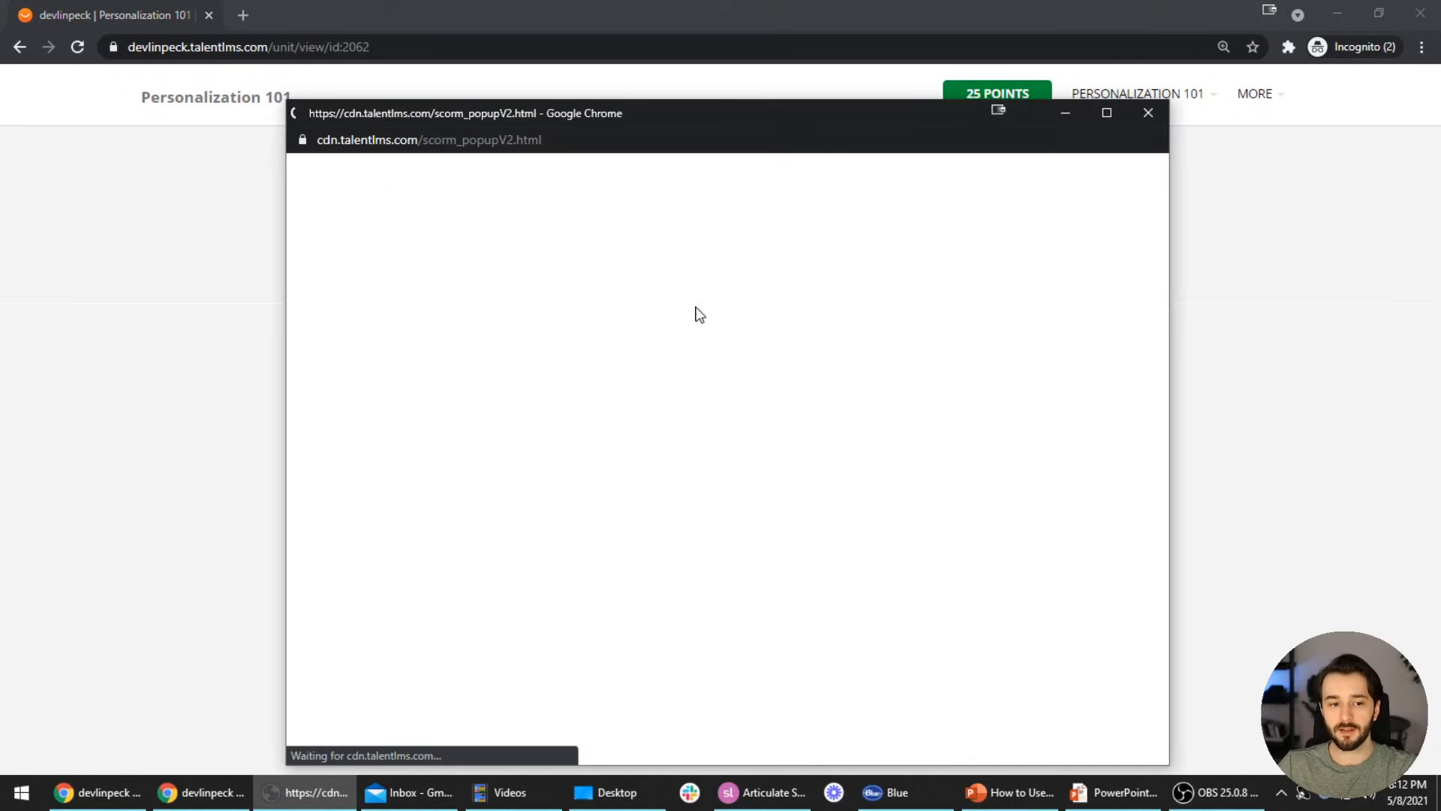
{"action": "left_click", "coordinate": [205, 321]}
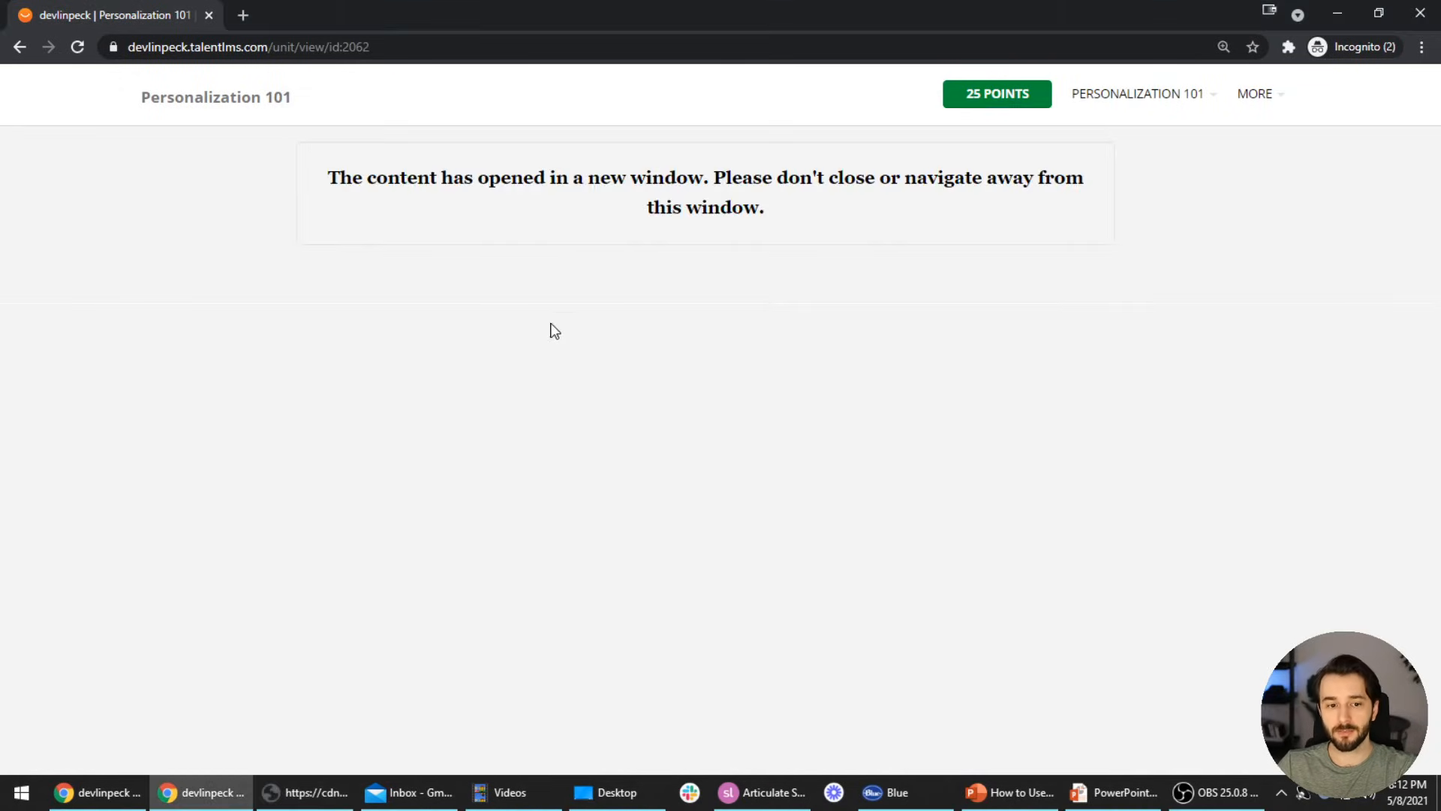
{"action": "key", "text": "alt+Tab"}
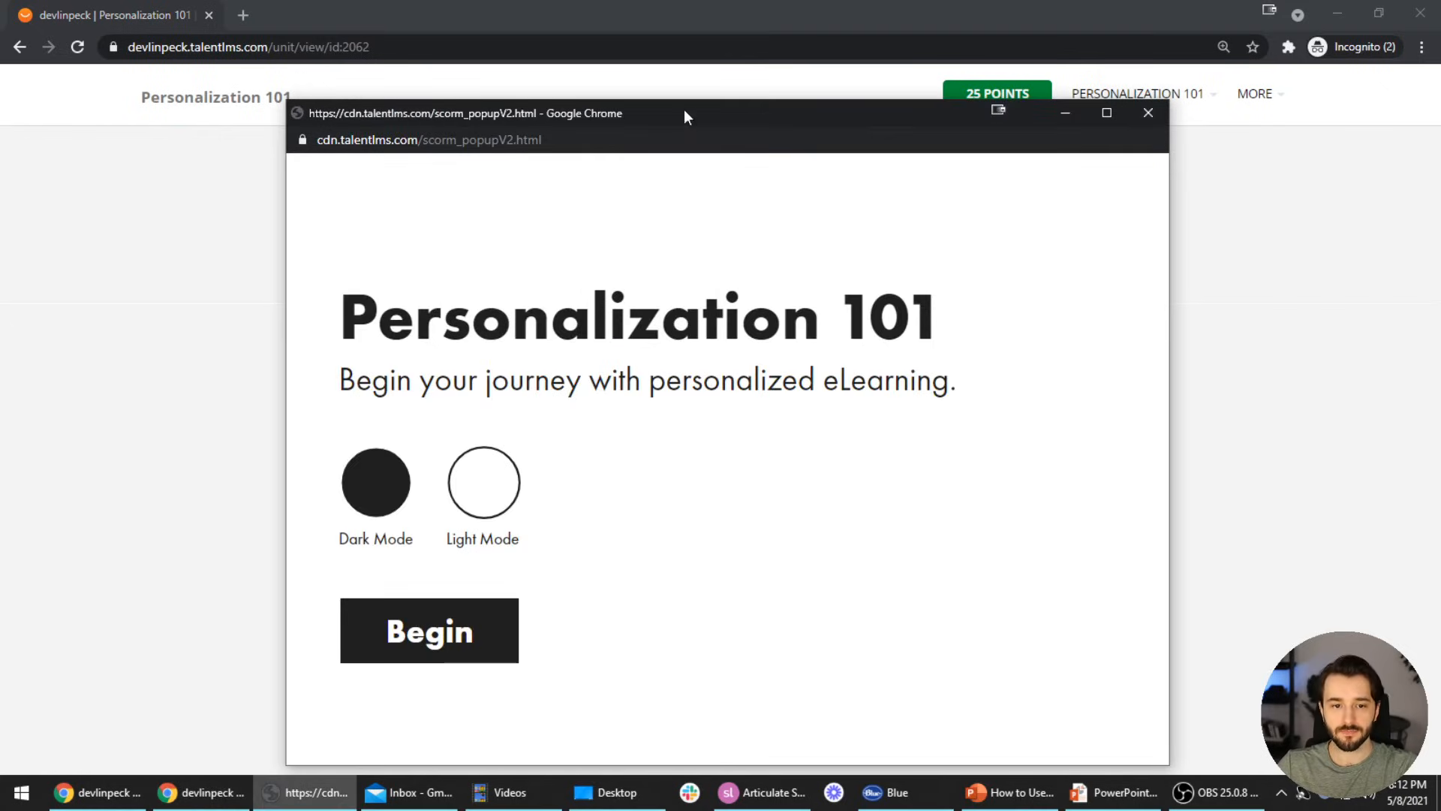
{"action": "left_click_drag", "start_coordinate": [673, 118], "coordinate": [657, 70]}
Play through the course: begin, submit the learner's name, and answer yes to reach Congratulations
{"action": "left_click", "coordinate": [422, 599]}
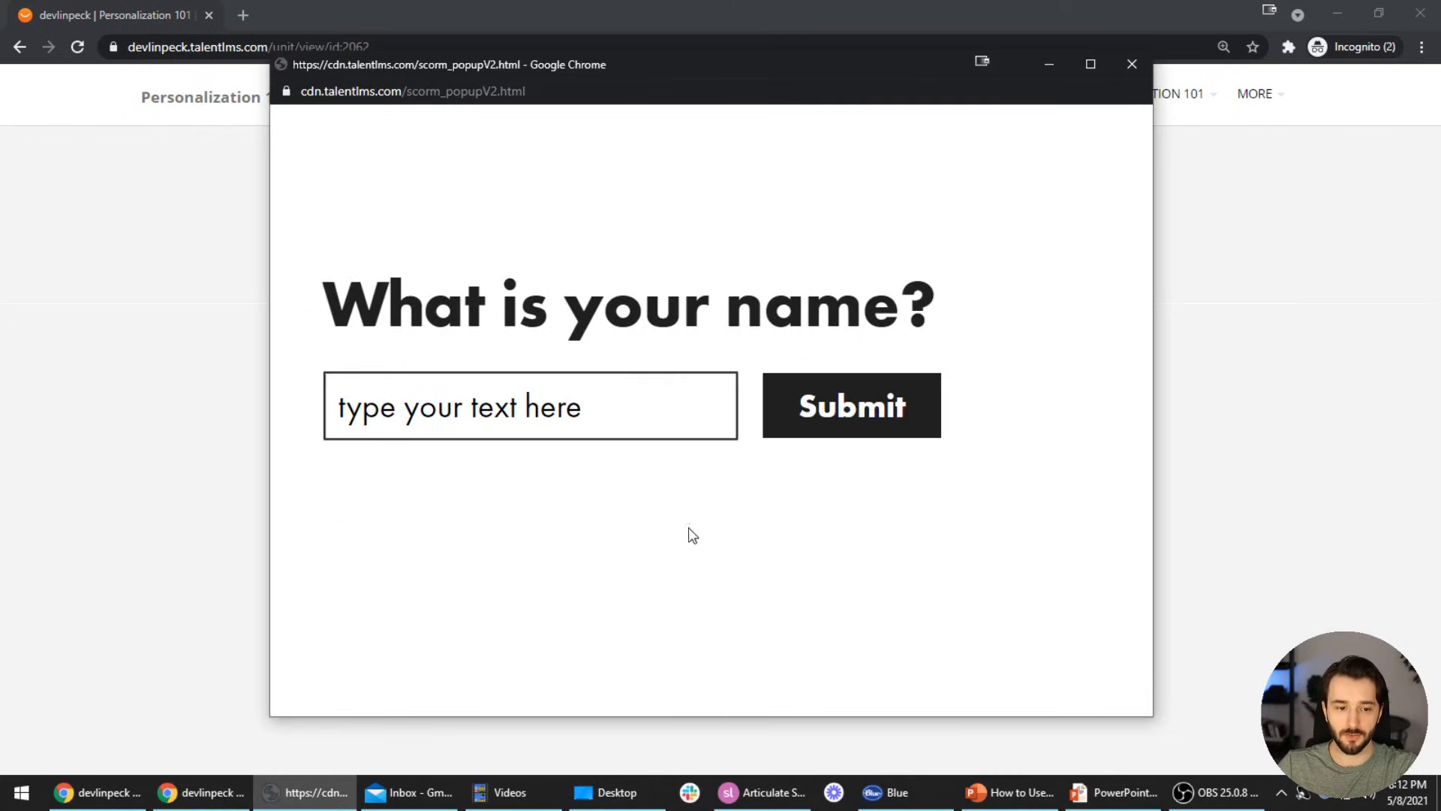
{"action": "left_click", "coordinate": [549, 395]}
{"action": "type", "text": "Devlin"}
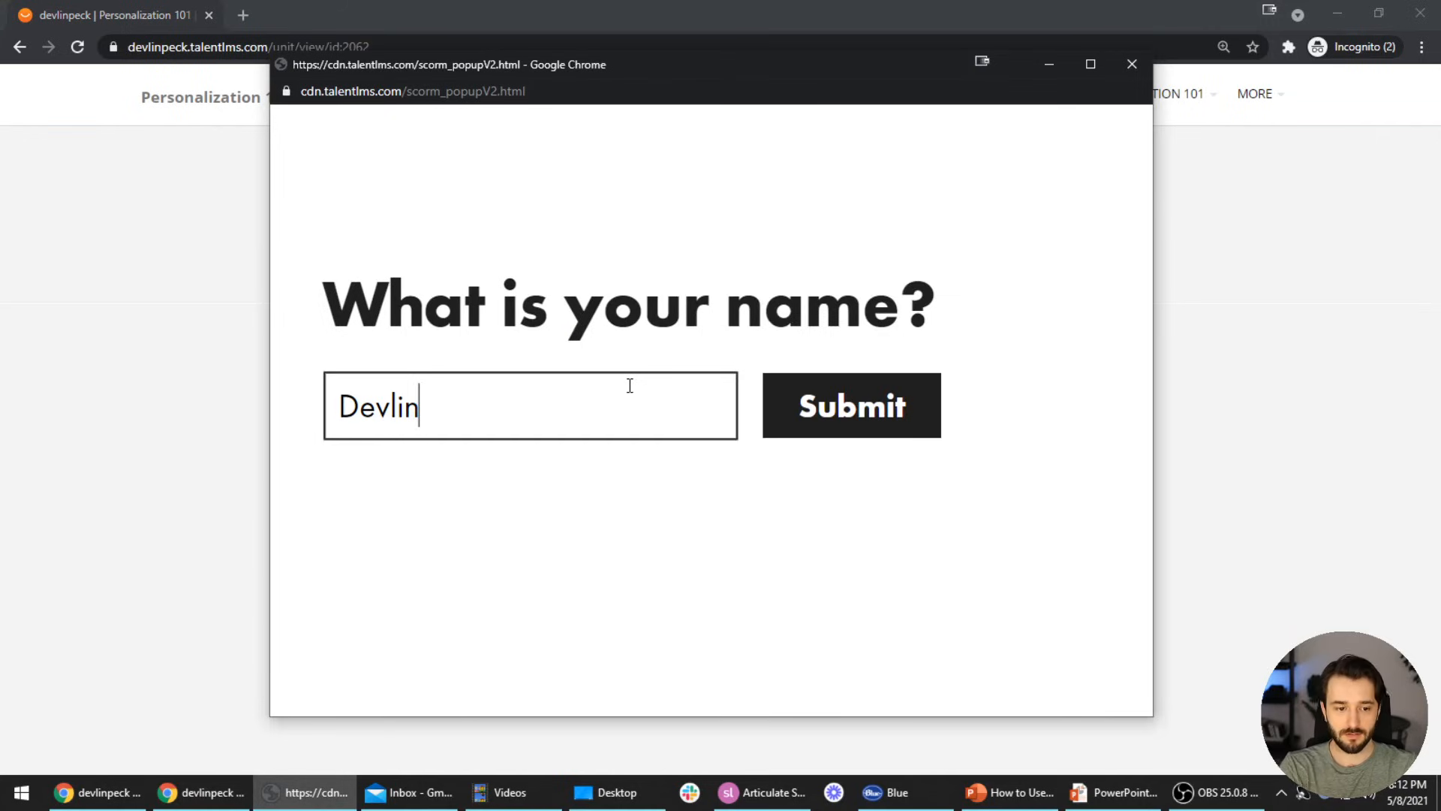
{"action": "left_click", "coordinate": [801, 409]}
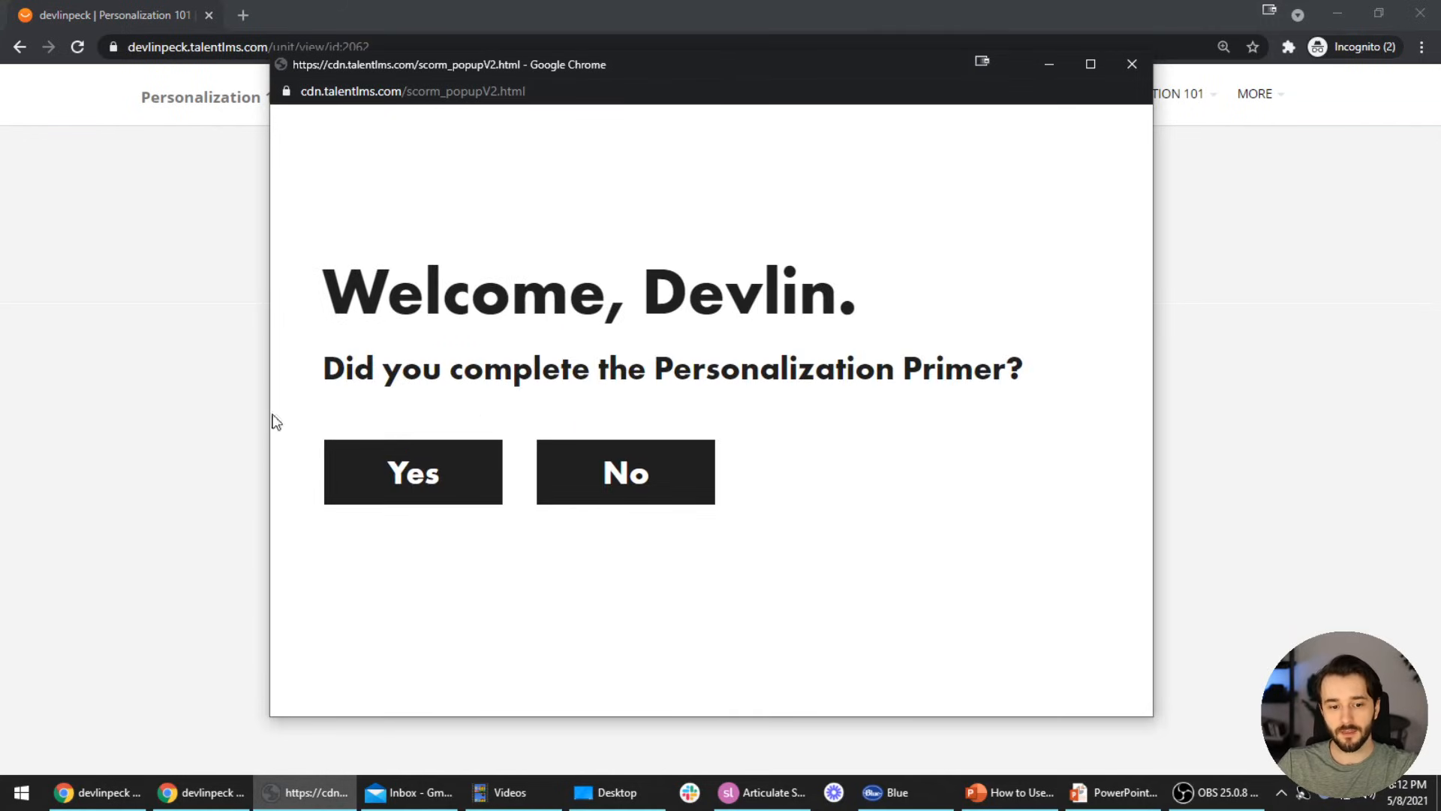
{"action": "left_click", "coordinate": [632, 46]}
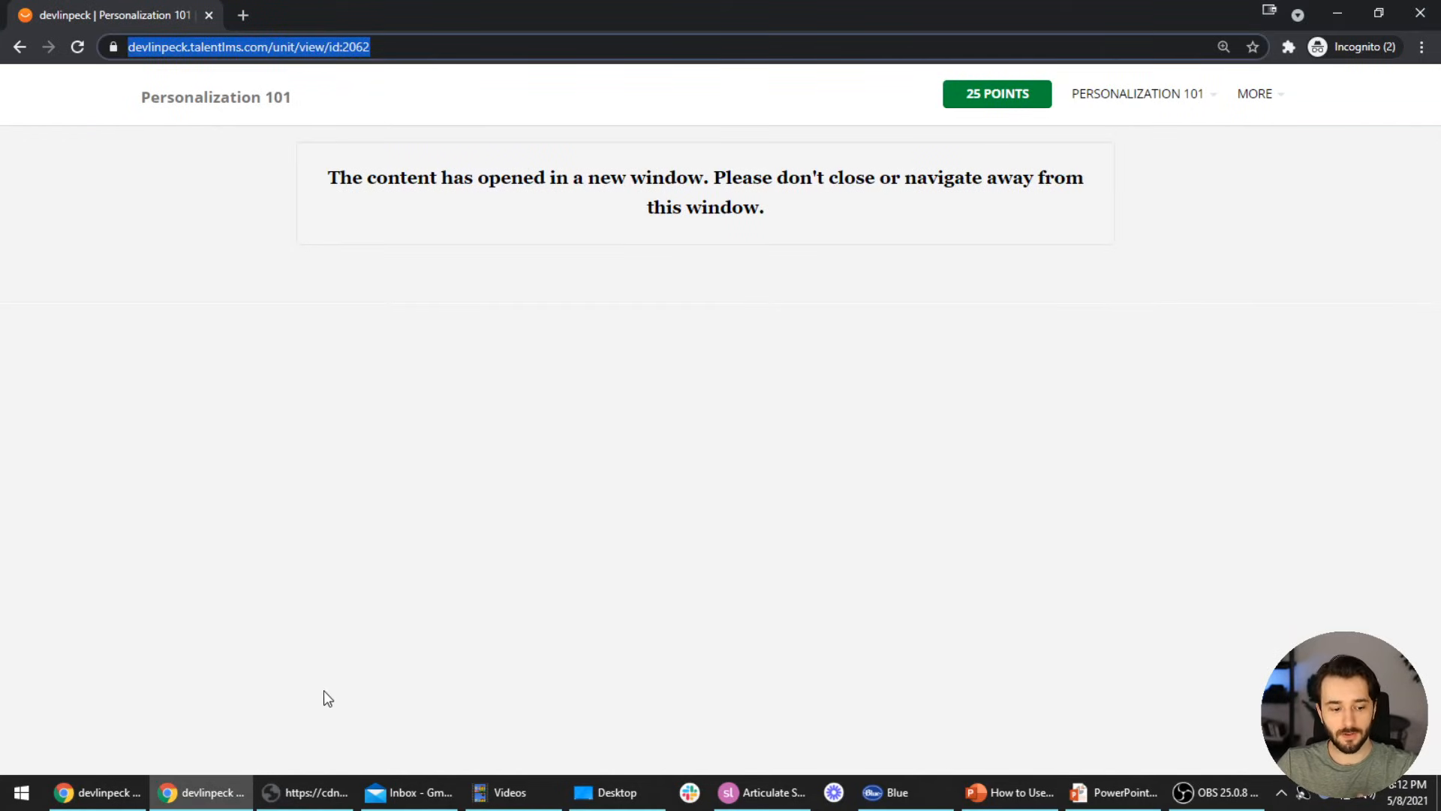
{"action": "key", "text": "alt+Tab"}
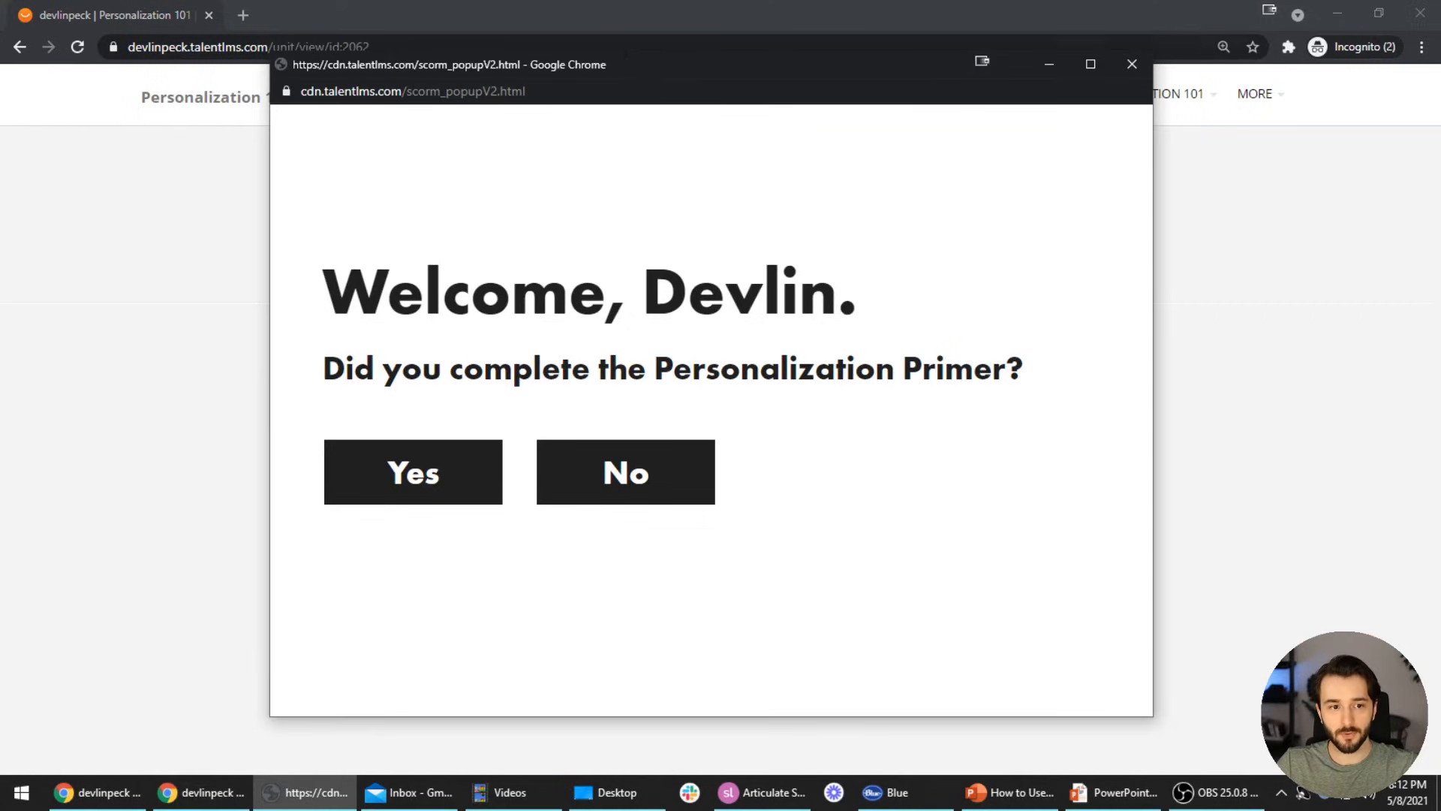
{"action": "left_click_drag", "start_coordinate": [692, 72], "coordinate": [726, 234]}
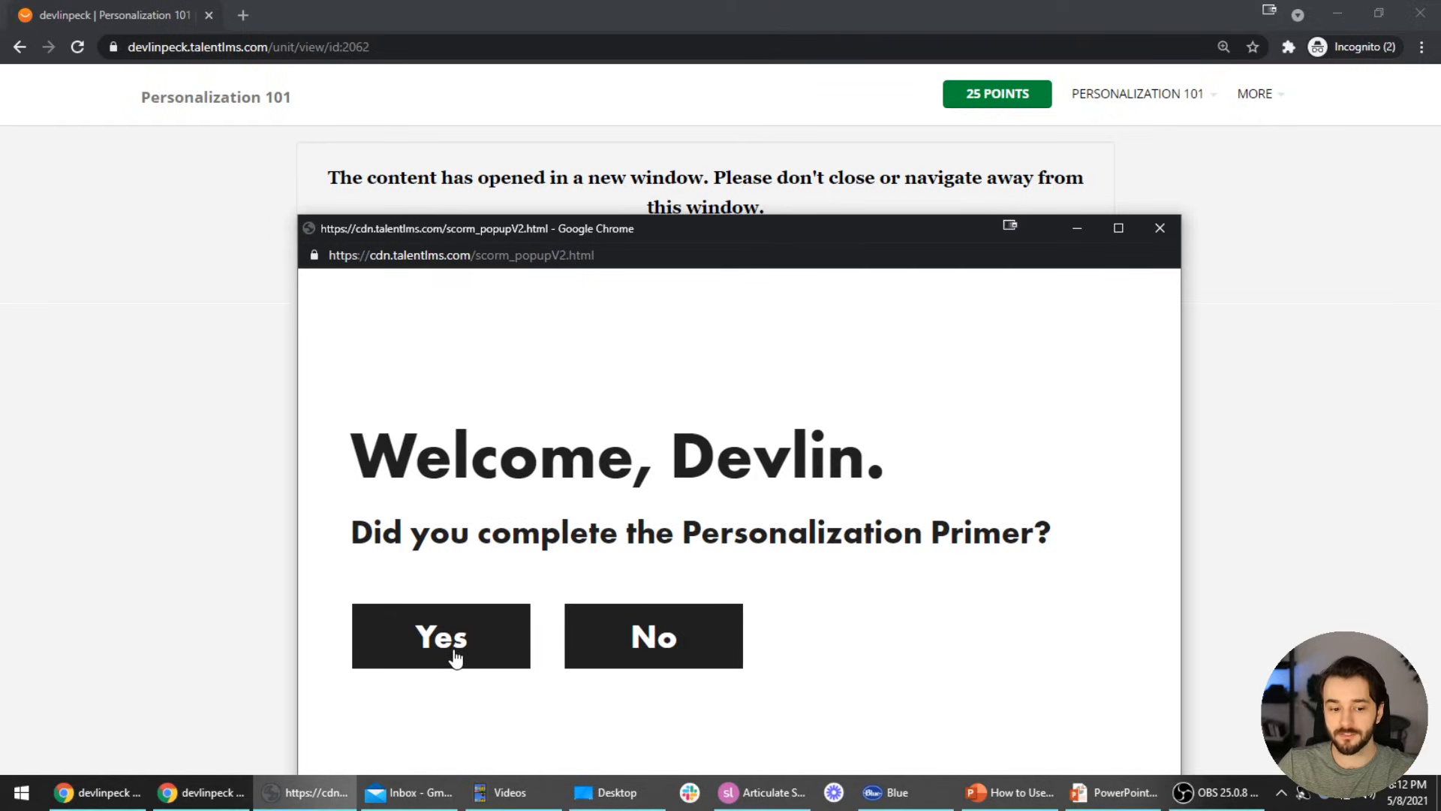
{"action": "left_click", "coordinate": [496, 642]}
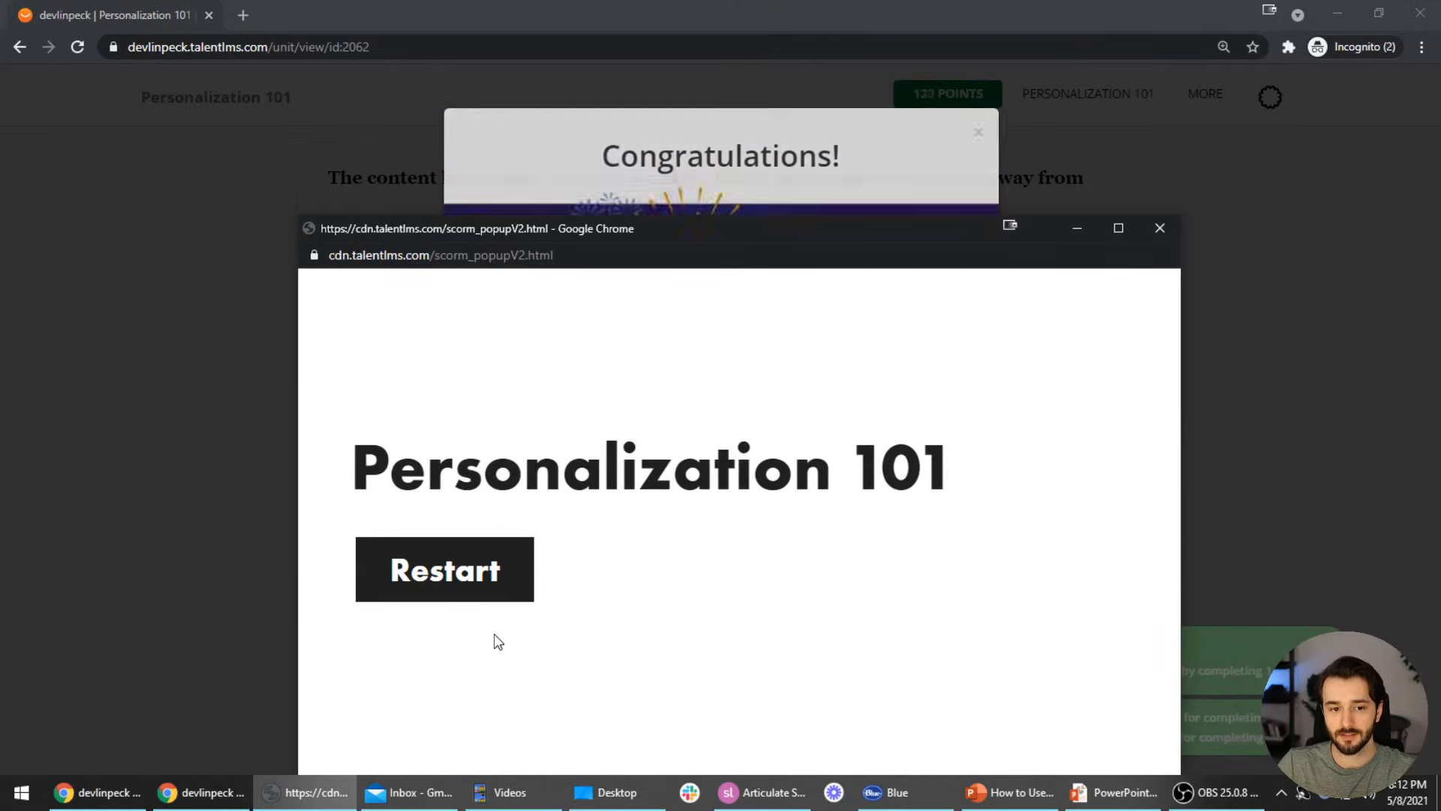
{"action": "left_click_drag", "start_coordinate": [881, 231], "coordinate": [847, 110]}
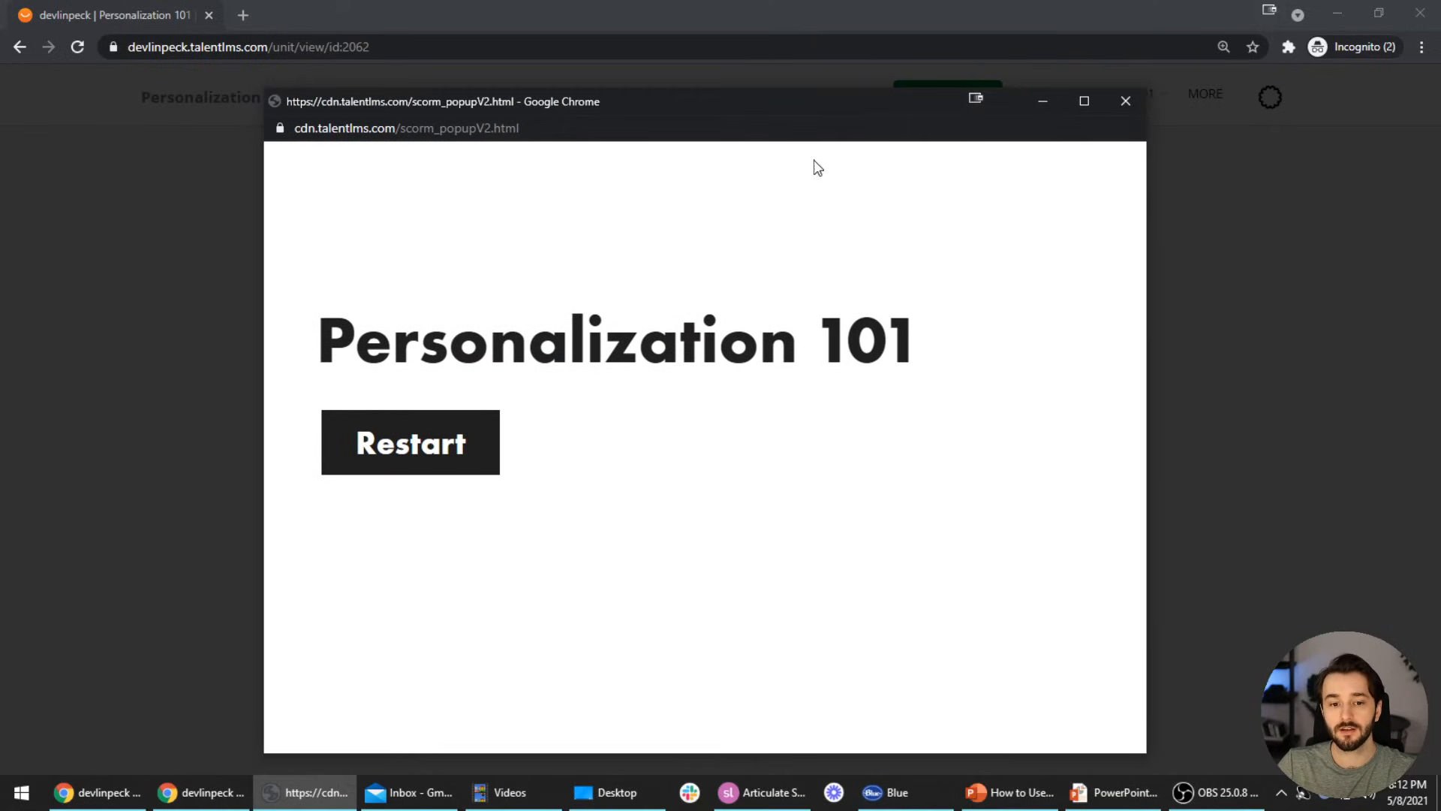
Show the completion trigger in Storyline, close the finished course window, and return to the admin session
{"action": "left_click", "coordinate": [762, 792]}
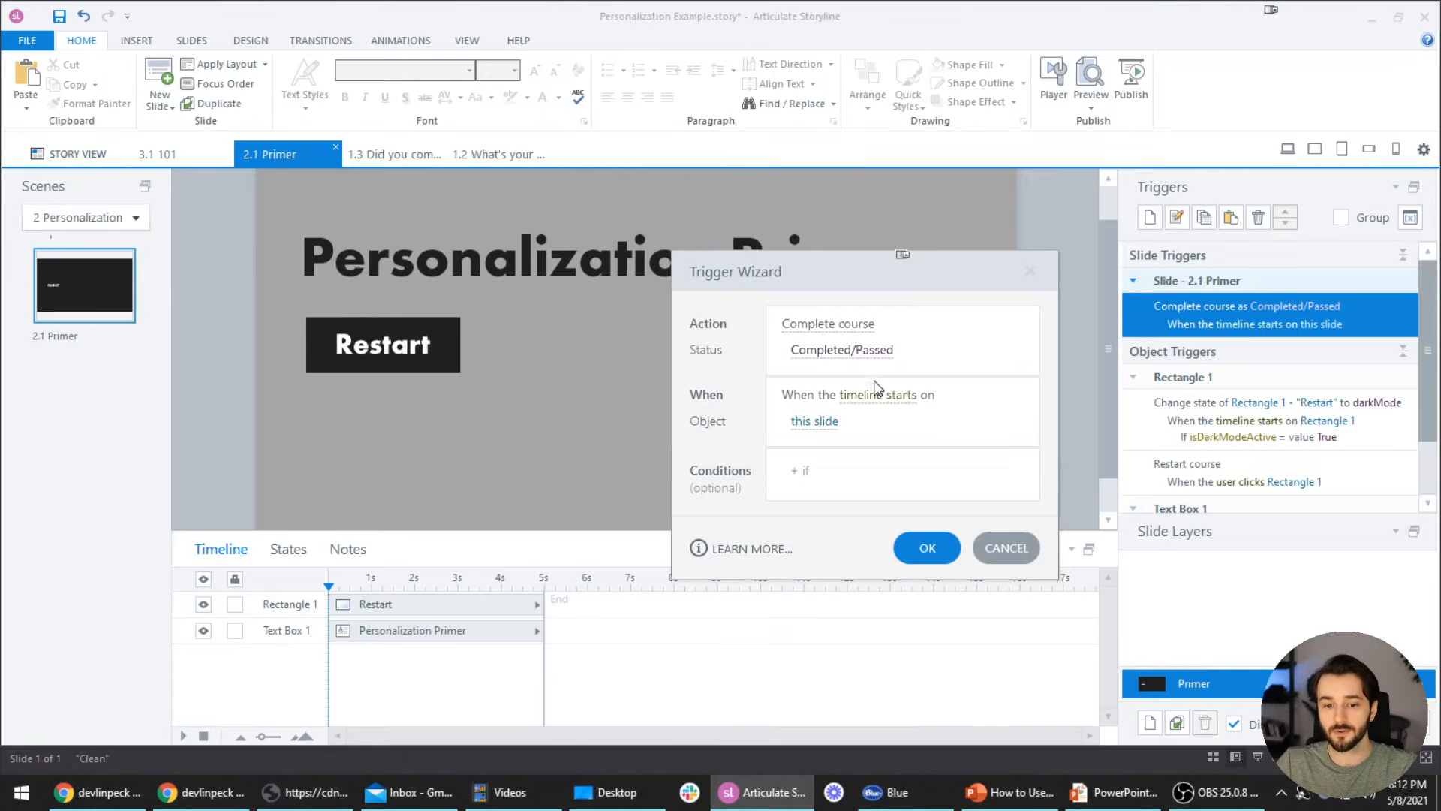
{"action": "key", "text": "alt+Tab"}
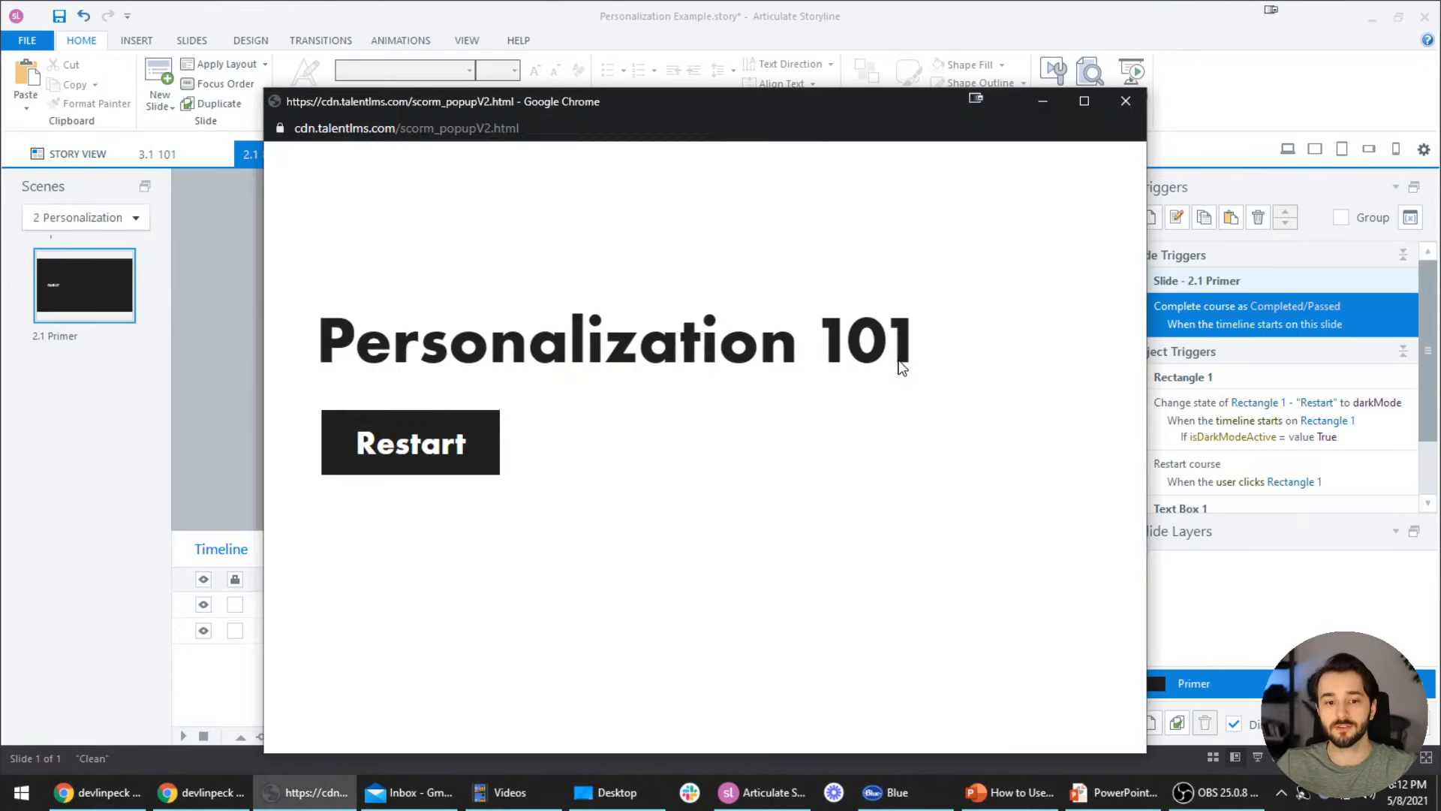
{"action": "left_click", "coordinate": [201, 792]}
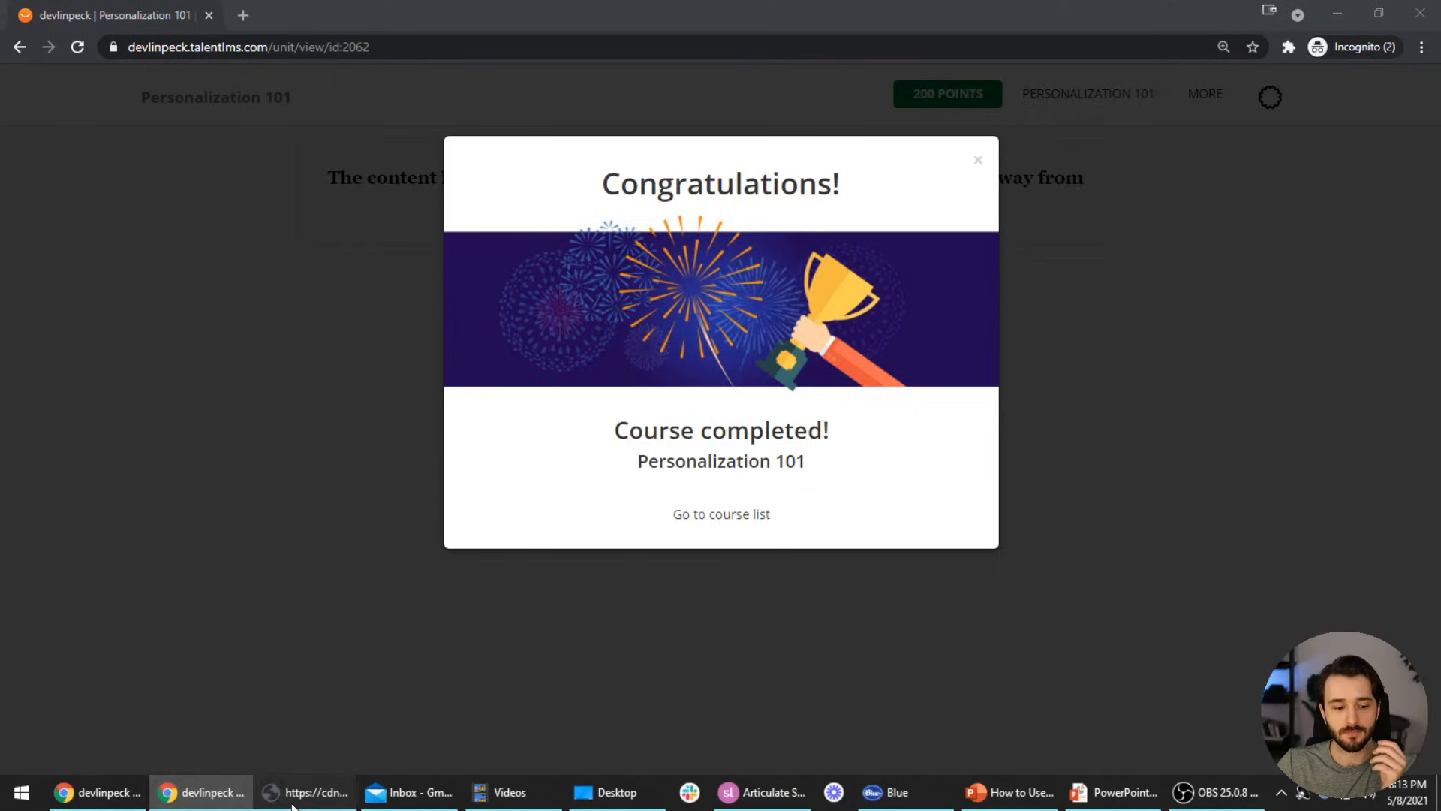
{"action": "left_click", "coordinate": [300, 795]}
{"action": "left_click", "coordinate": [1126, 102]}
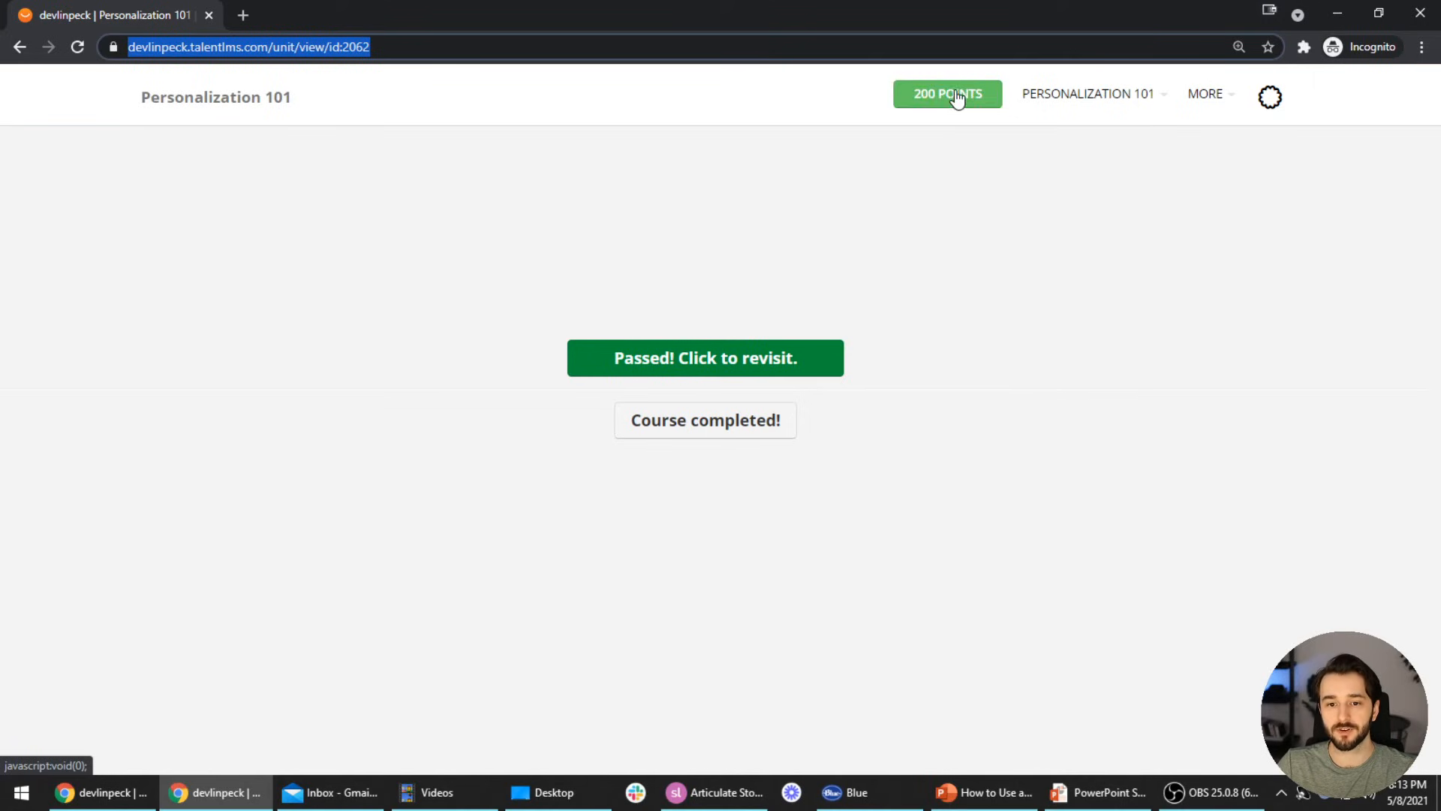
{"action": "left_click", "coordinate": [101, 792]}
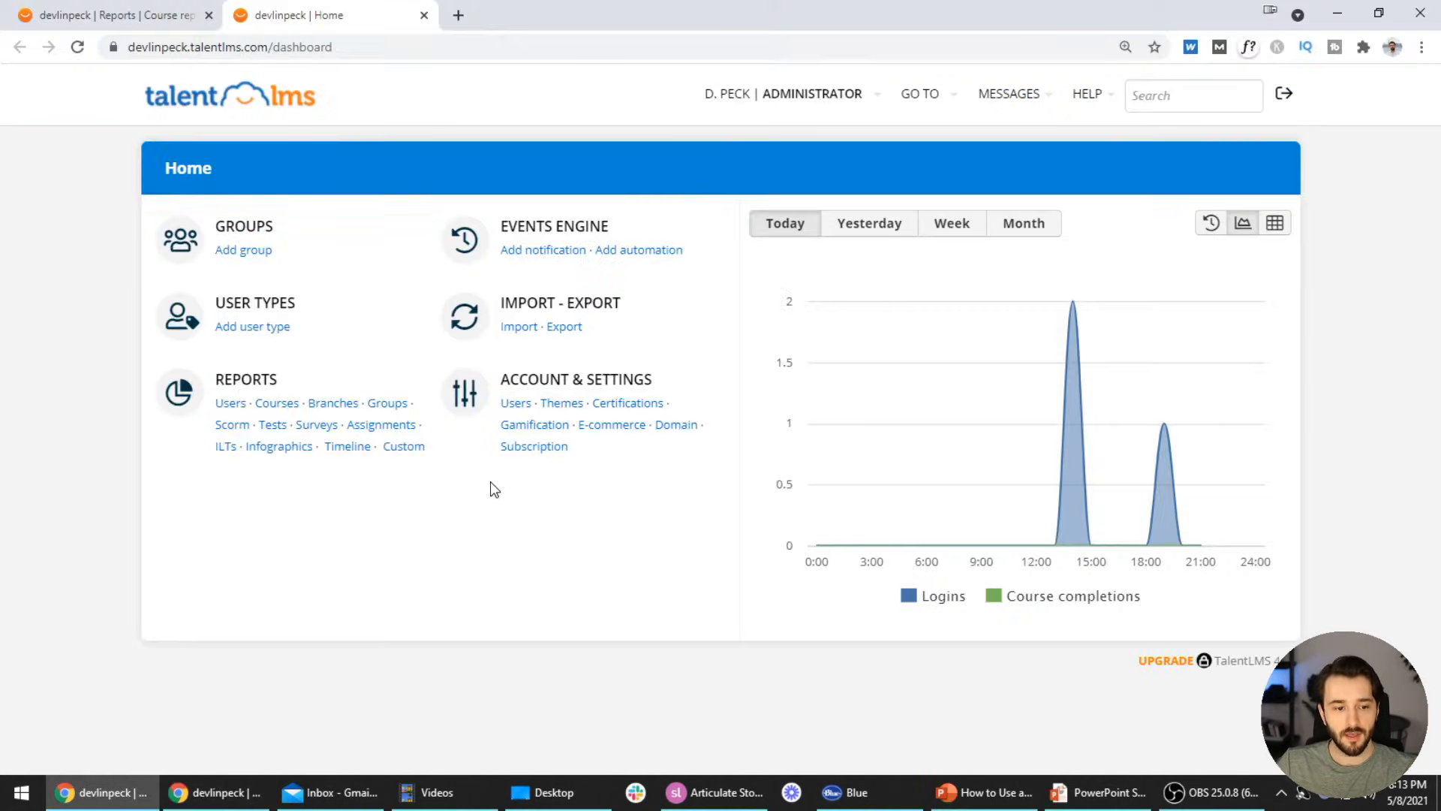
Open the Users report and point out the test learner's completed courses count
{"action": "left_click", "coordinate": [276, 406]}
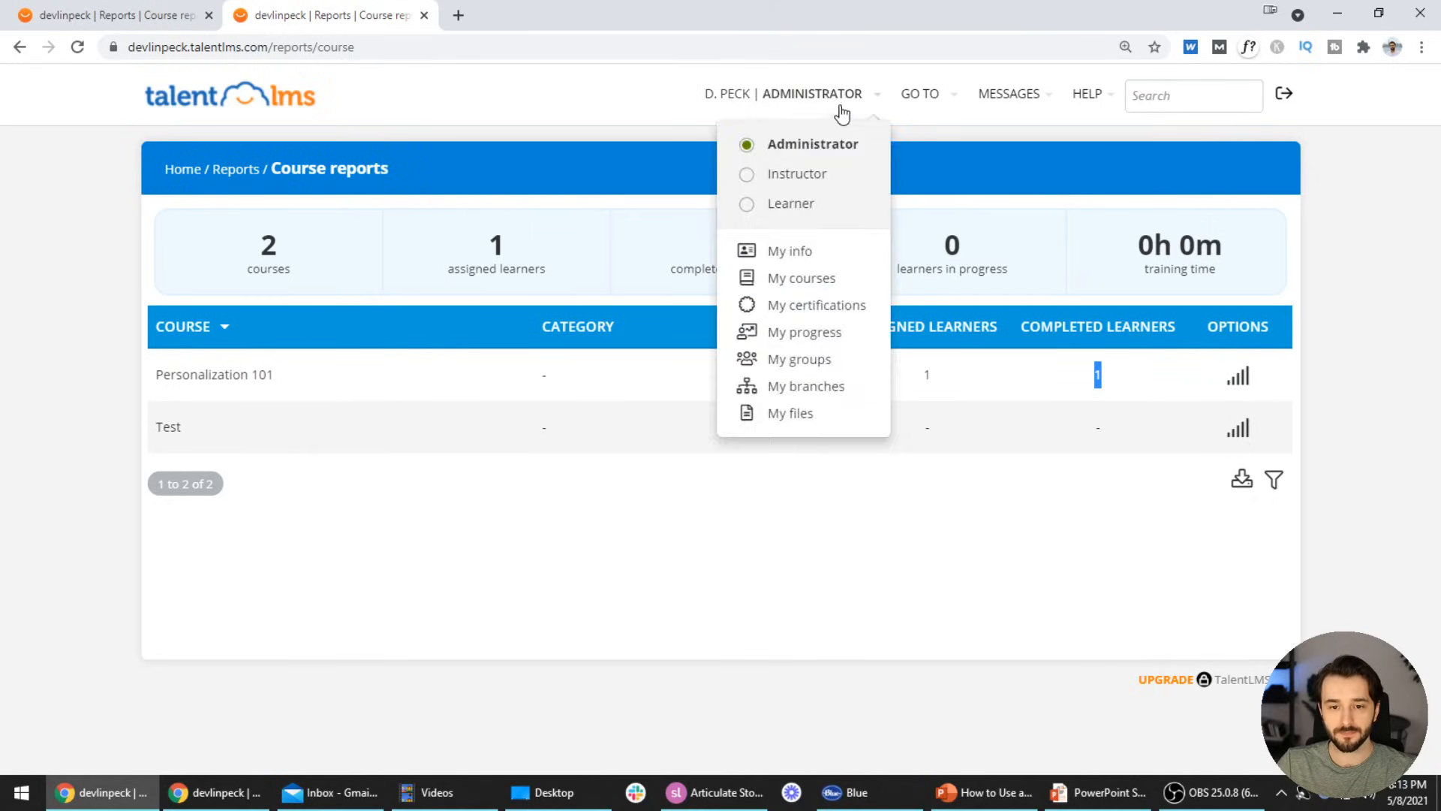
{"action": "left_click", "coordinate": [293, 105]}
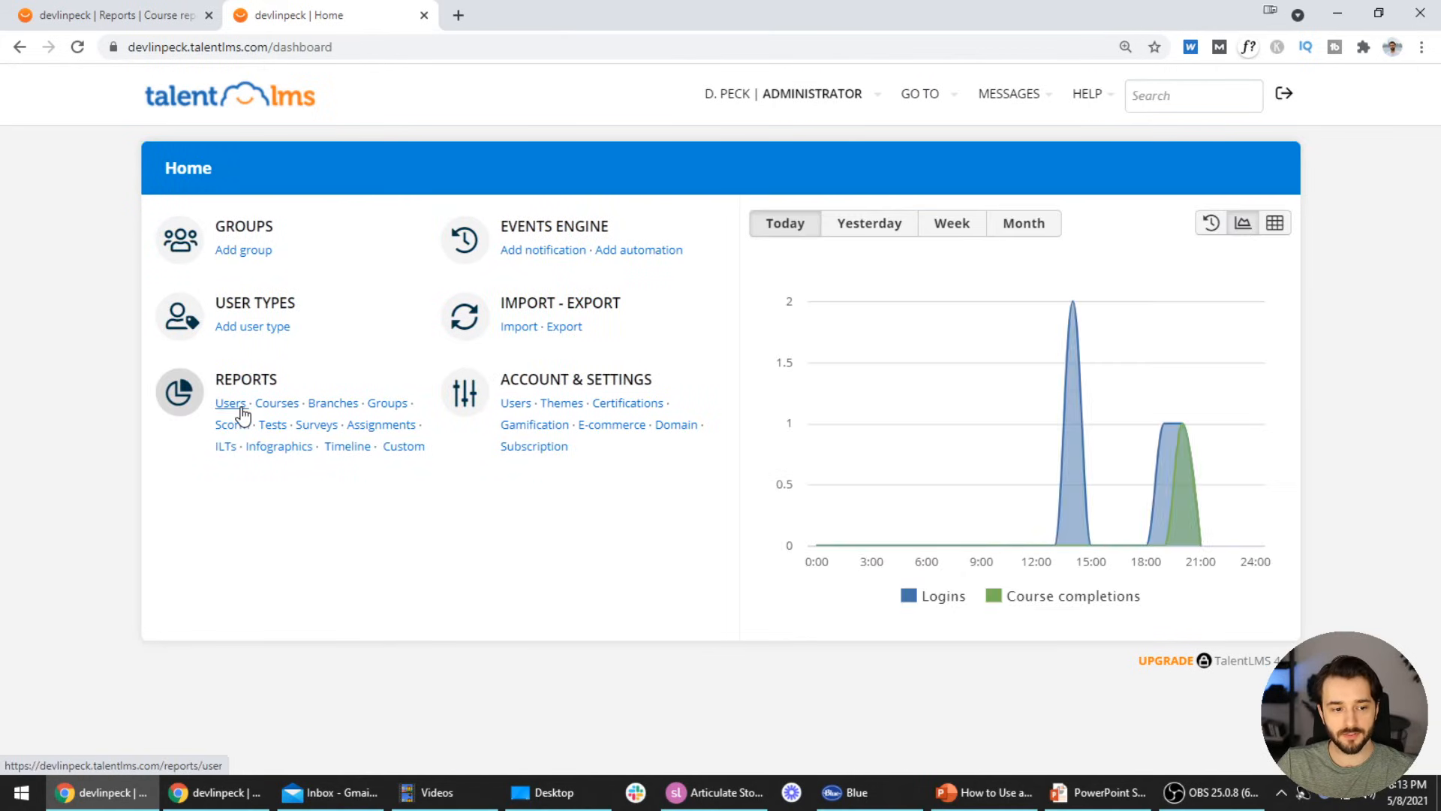
{"action": "left_click", "coordinate": [234, 405]}
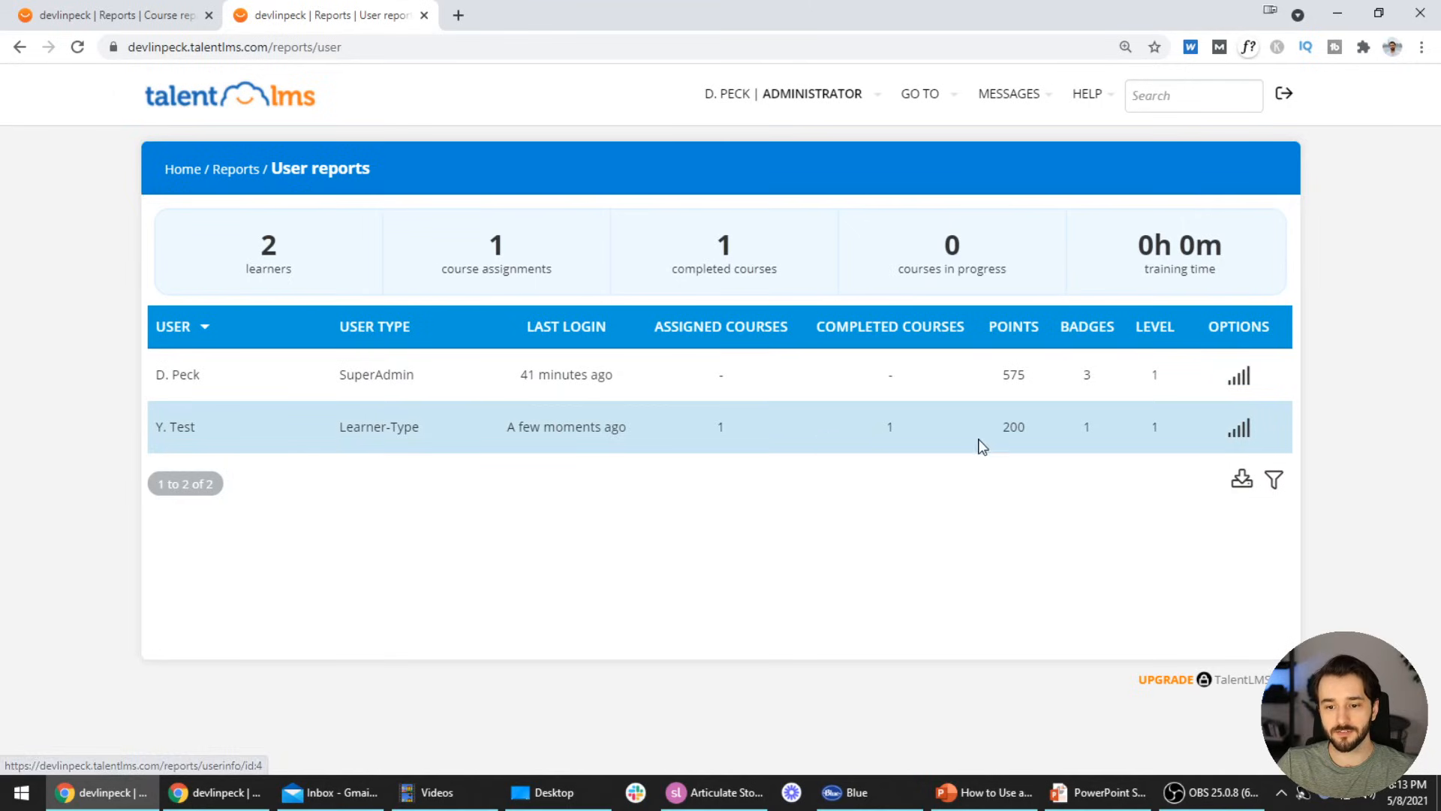
{"action": "left_click_drag", "start_coordinate": [898, 431], "coordinate": [883, 434]}
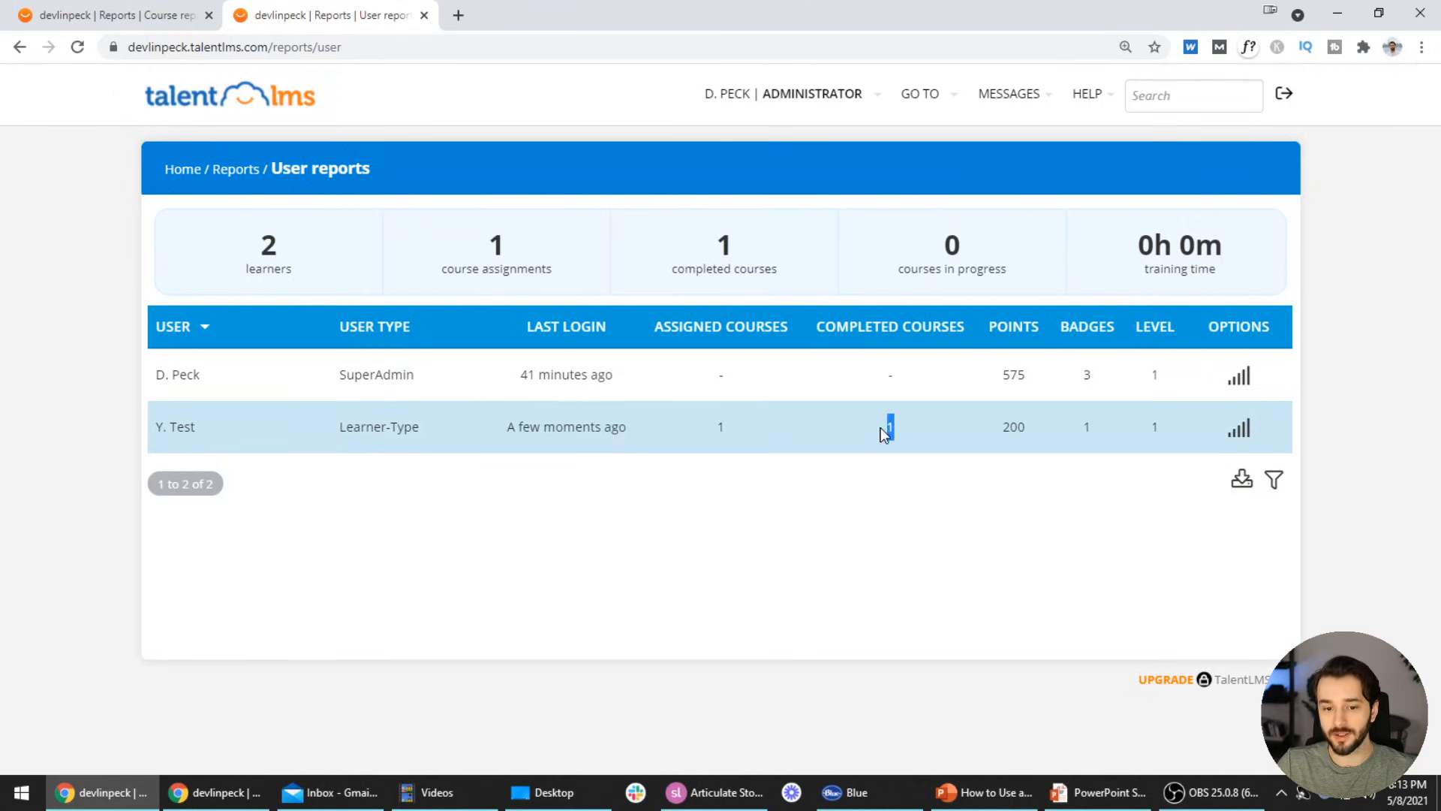
Open the test learner's report and scroll through its 200-point, 100% completed progress overview
{"action": "left_click", "coordinate": [183, 435]}
{"action": "scroll", "coordinate": [894, 507], "scroll_direction": "down", "scroll_amount": 4}
{"action": "scroll", "coordinate": [888, 509], "scroll_direction": "down", "scroll_amount": 1}
{"action": "mouse_move", "coordinate": [682, 279]}
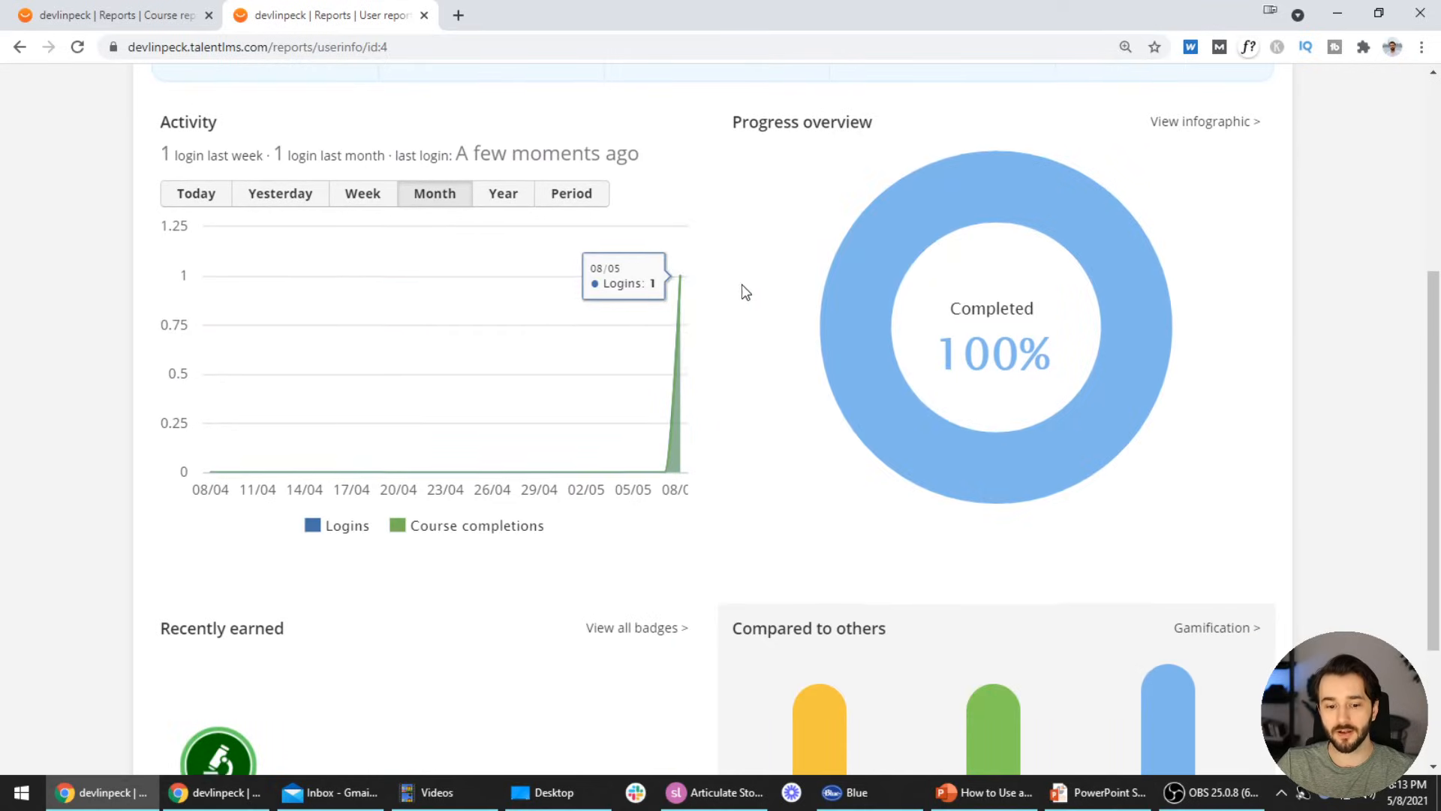
{"action": "scroll", "coordinate": [741, 291], "scroll_direction": "down", "scroll_amount": 3}
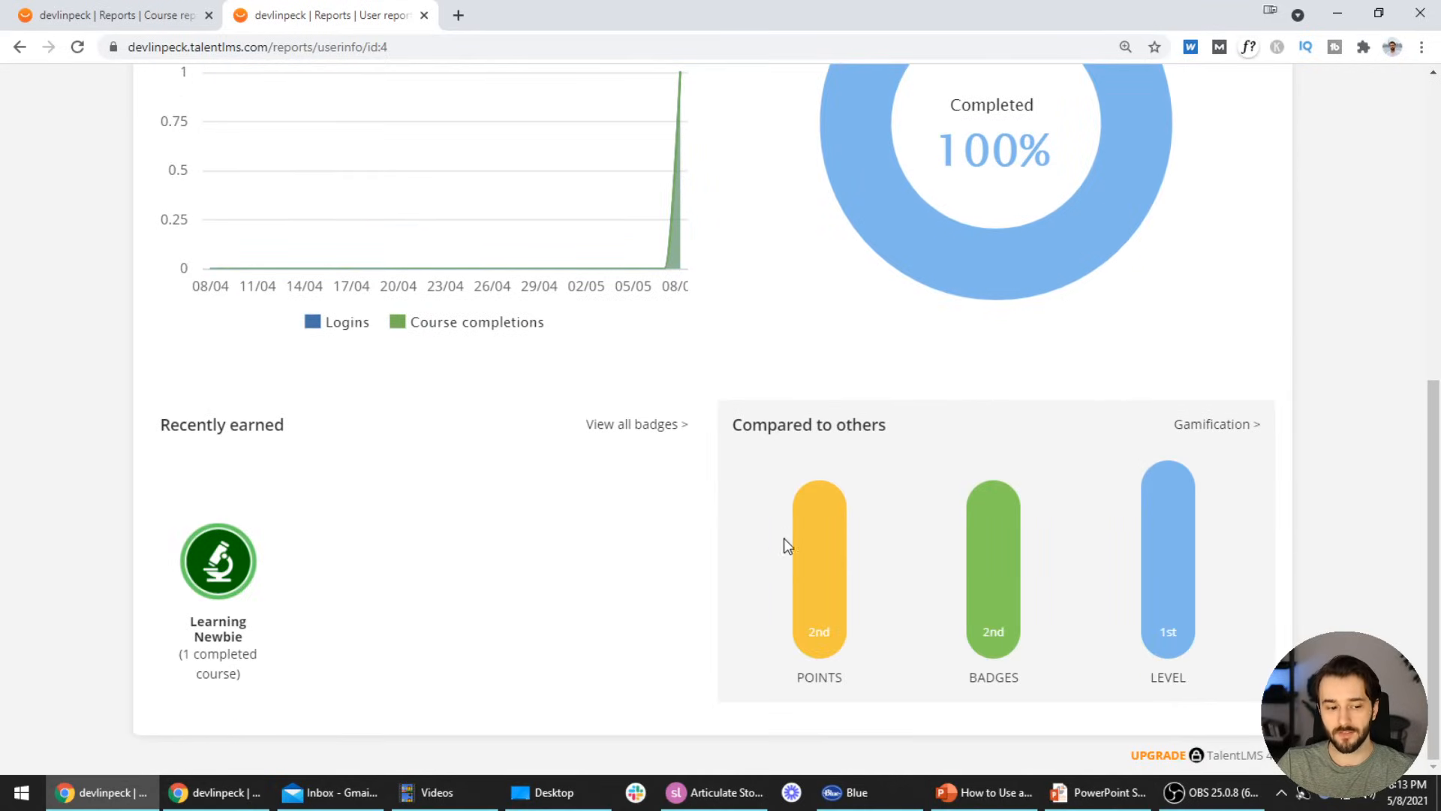
{"action": "scroll", "coordinate": [901, 525], "scroll_direction": "up", "scroll_amount": 2}
{"action": "scroll", "coordinate": [1054, 472], "scroll_direction": "down", "scroll_amount": 2}
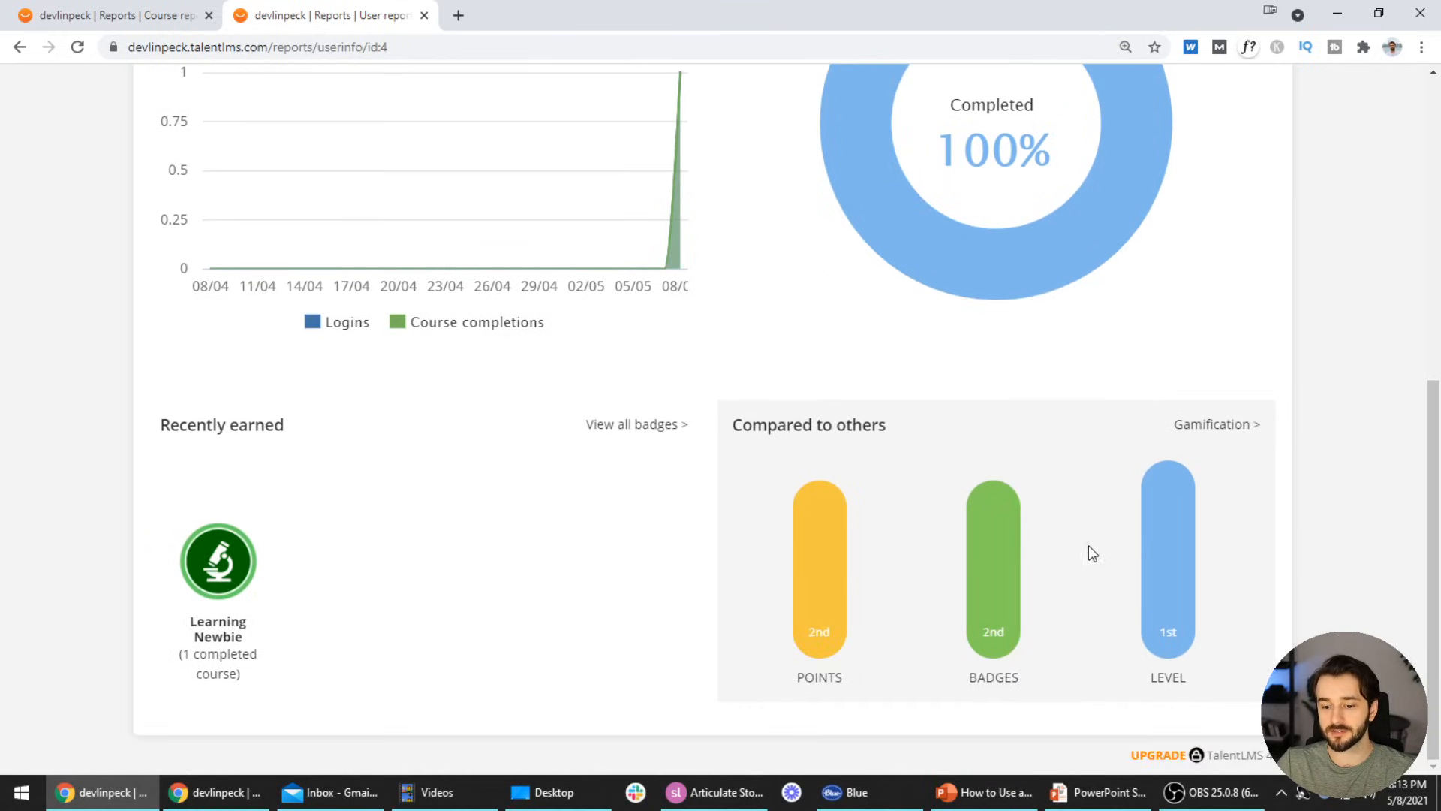
{"action": "scroll", "coordinate": [1088, 546], "scroll_direction": "up", "scroll_amount": 3}
{"action": "scroll", "coordinate": [795, 533], "scroll_direction": "up", "scroll_amount": 5}
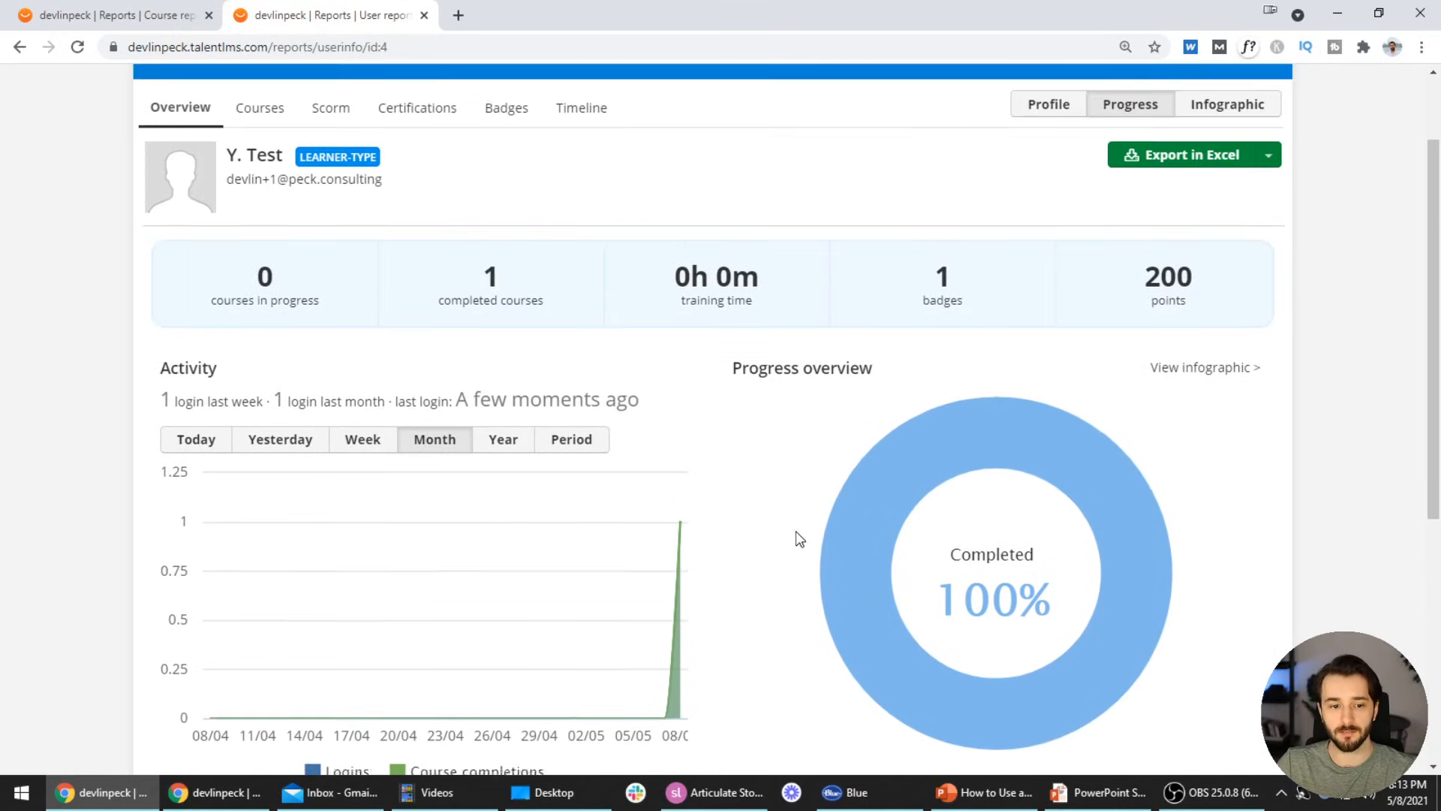